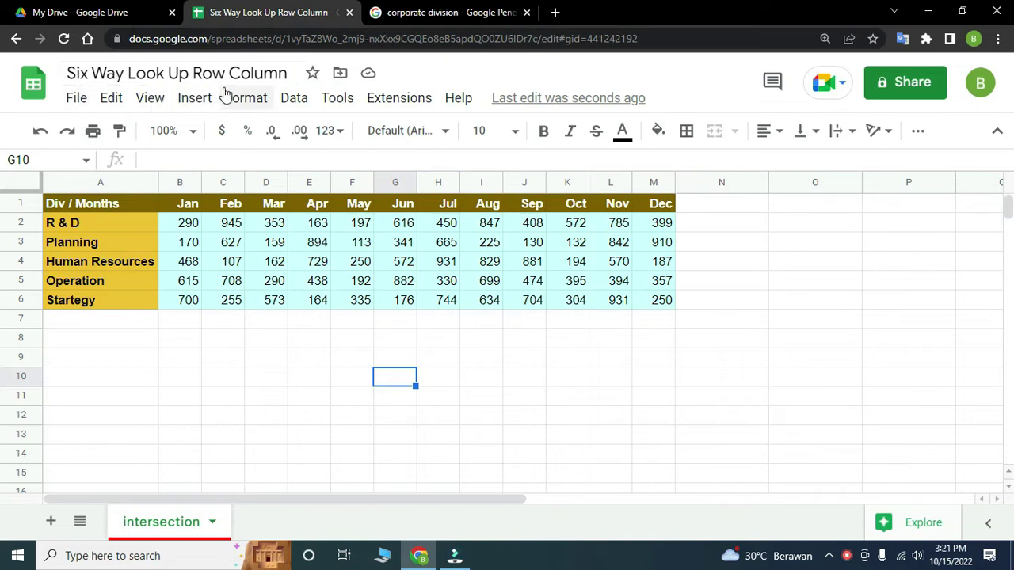
Rename the spreadsheet as "Six Way Look Up between Row and Column"
{"action": "left_click", "coordinate": [196, 72]}
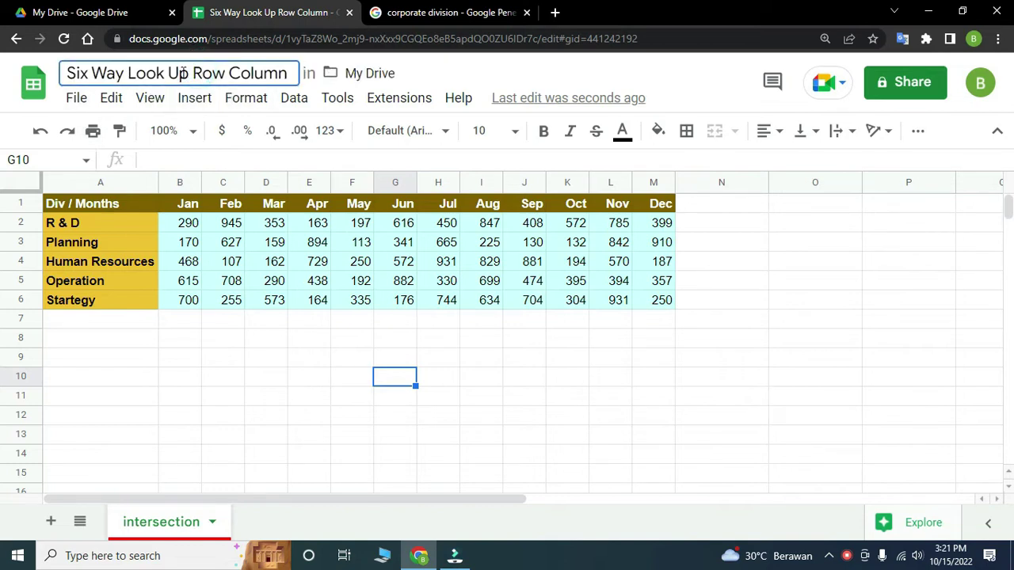
{"action": "left_click", "coordinate": [192, 71]}
{"action": "type", "text": "bet"}
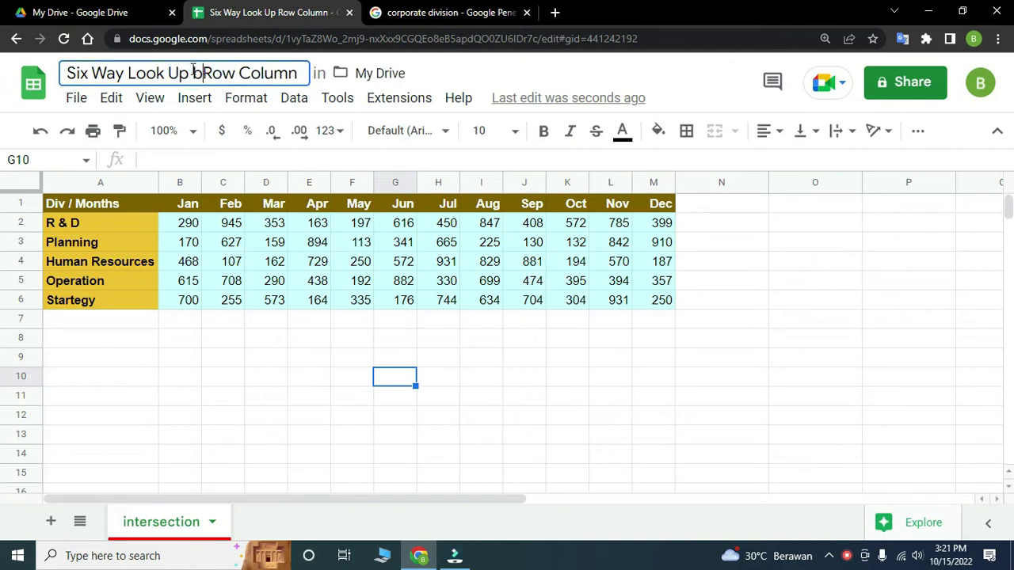
{"action": "type", "text": "ween"}
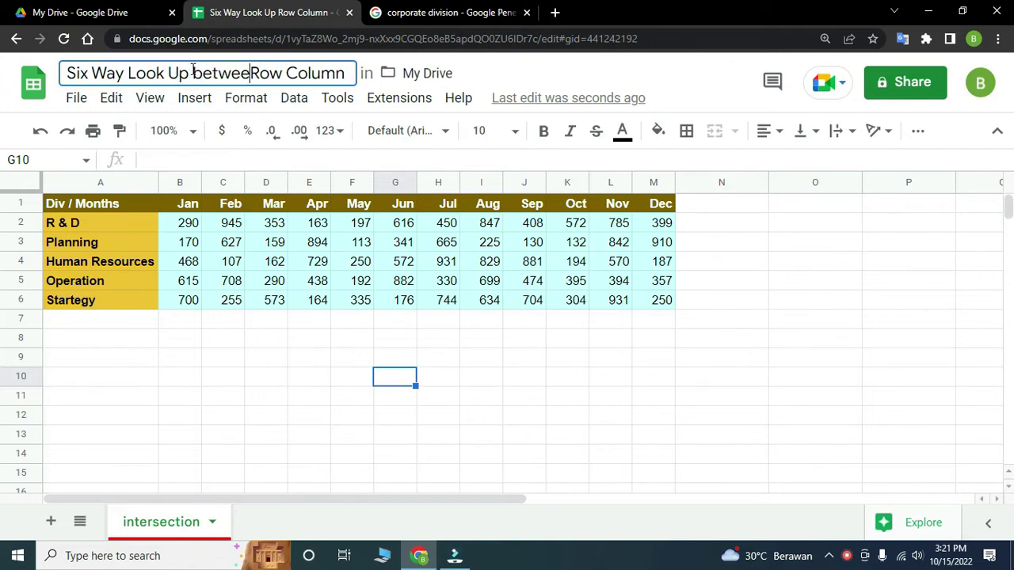
{"action": "left_click", "coordinate": [301, 72]}
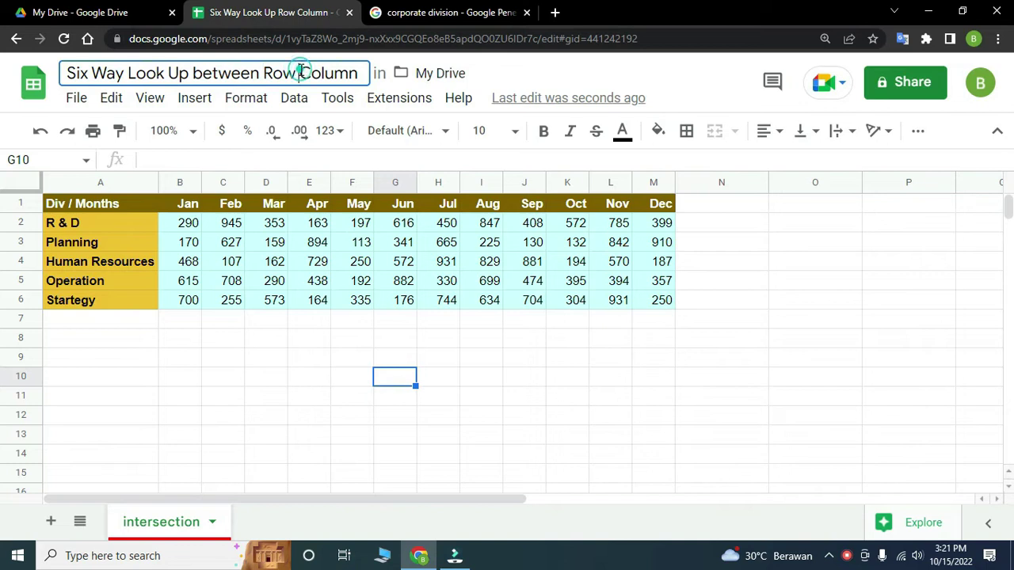
{"action": "type", "text": "and"}
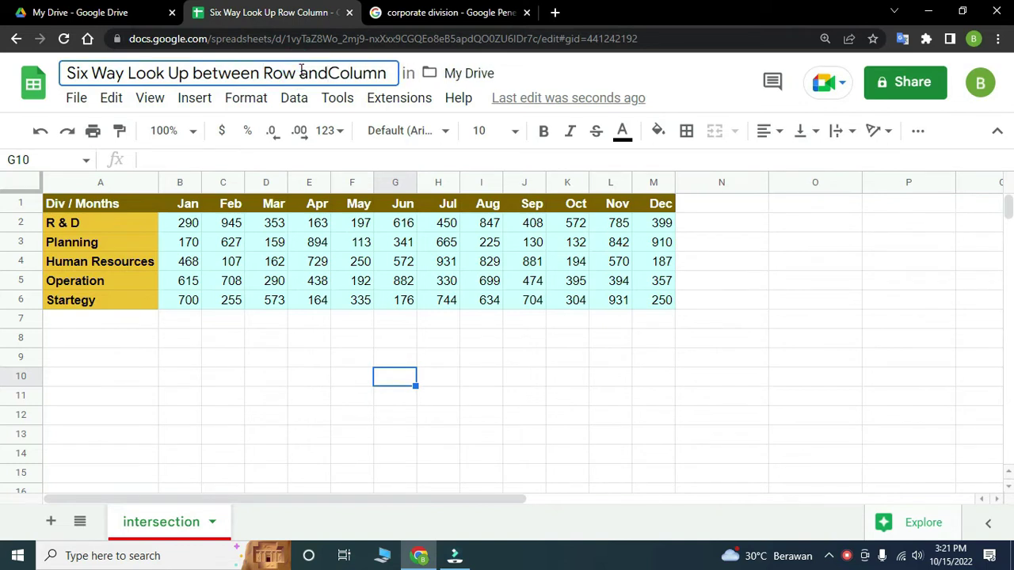
{"action": "key", "text": "Return"}
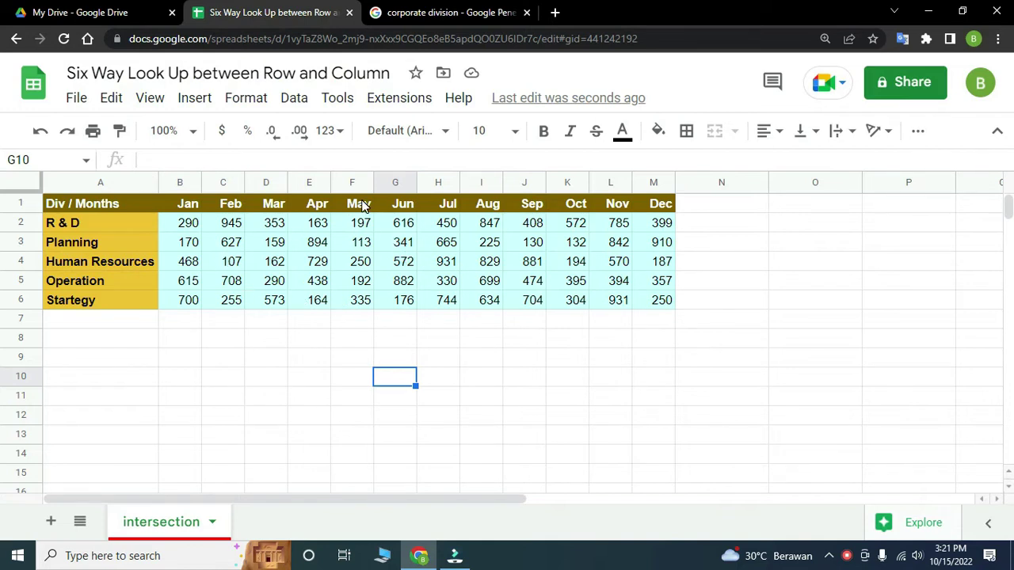
Select the Apr column and the Human Resources row of the table to examine where they intersect
{"action": "left_click", "coordinate": [314, 213]}
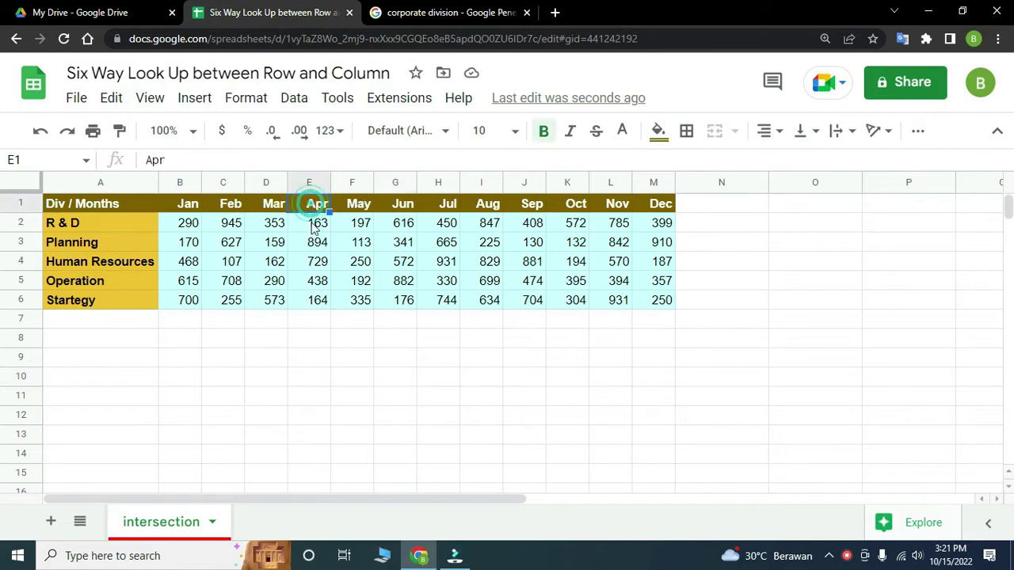
{"action": "left_click", "coordinate": [310, 299], "text": "shift"}
{"action": "left_click", "coordinate": [111, 262]}
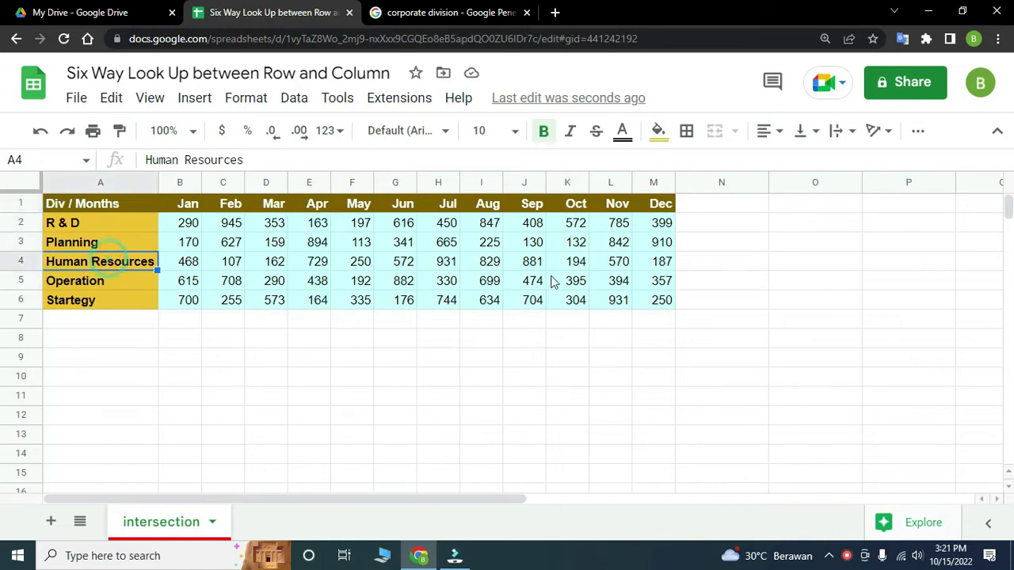
{"action": "left_click", "coordinate": [668, 268], "text": "shift"}
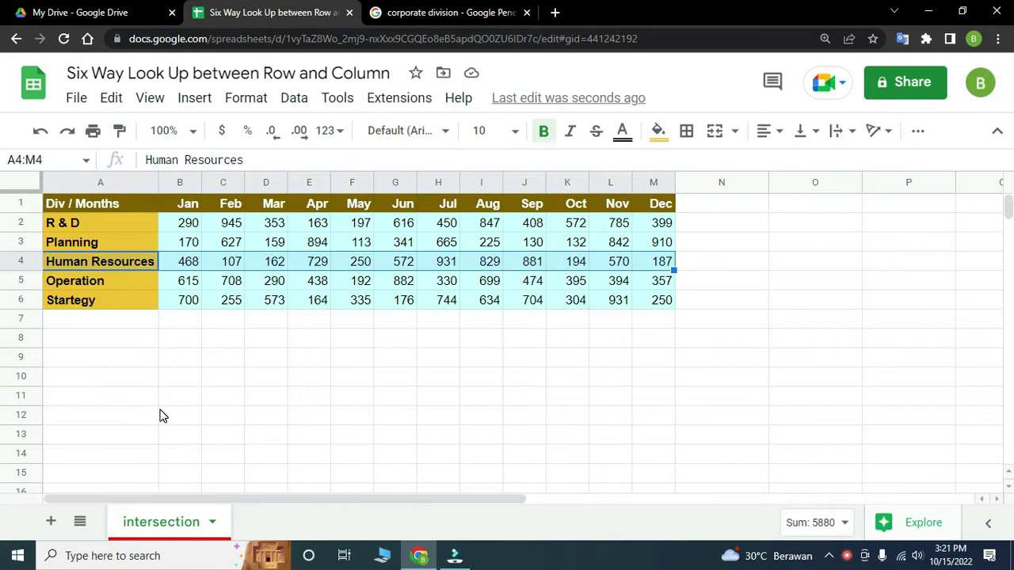
Add a data validation dropdown to cell A9 that lists the months from range B1:M1
{"action": "left_click", "coordinate": [71, 358]}
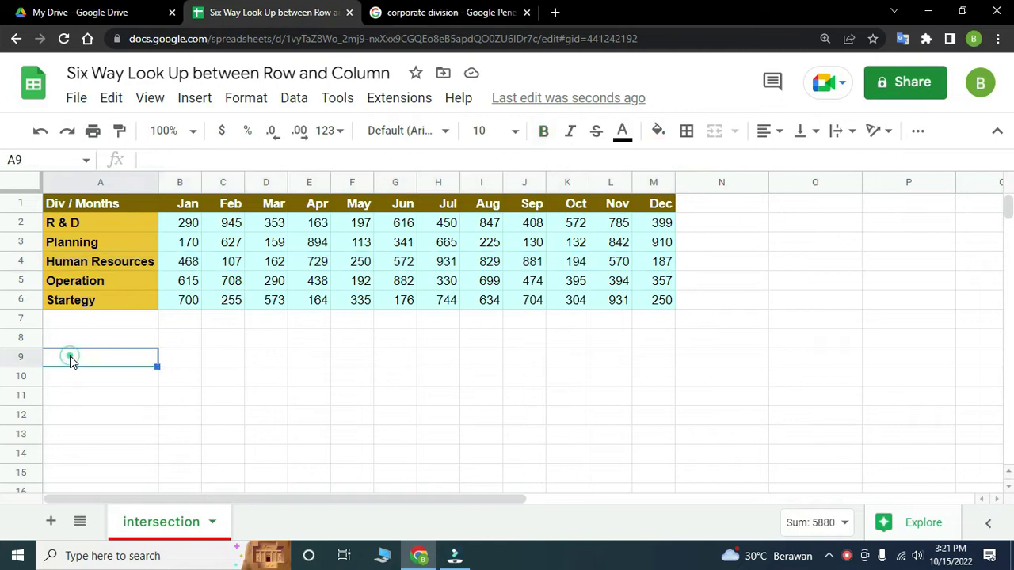
{"action": "left_click", "coordinate": [294, 99]}
{"action": "left_click", "coordinate": [376, 474]}
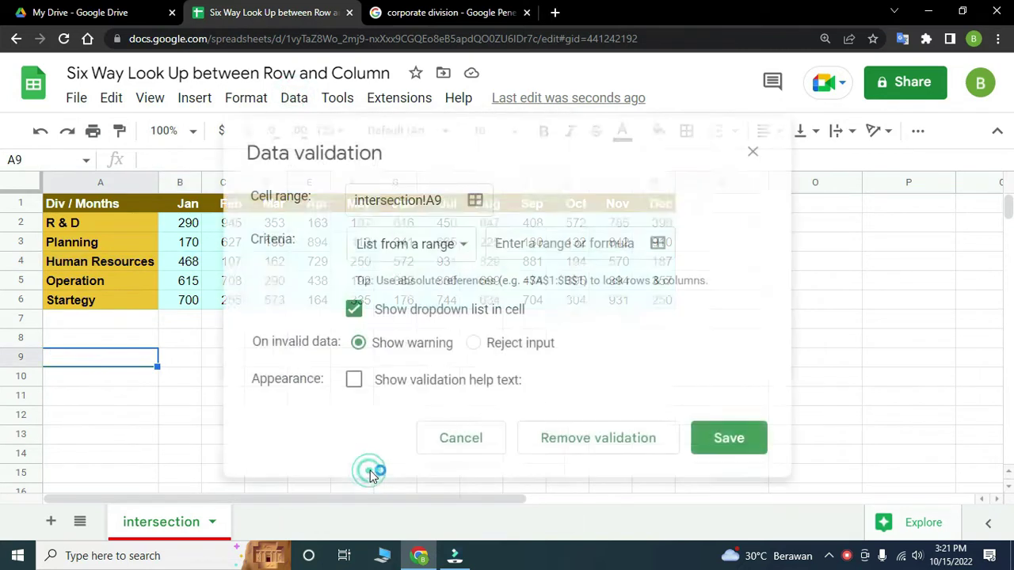
{"action": "left_click", "coordinate": [658, 246]}
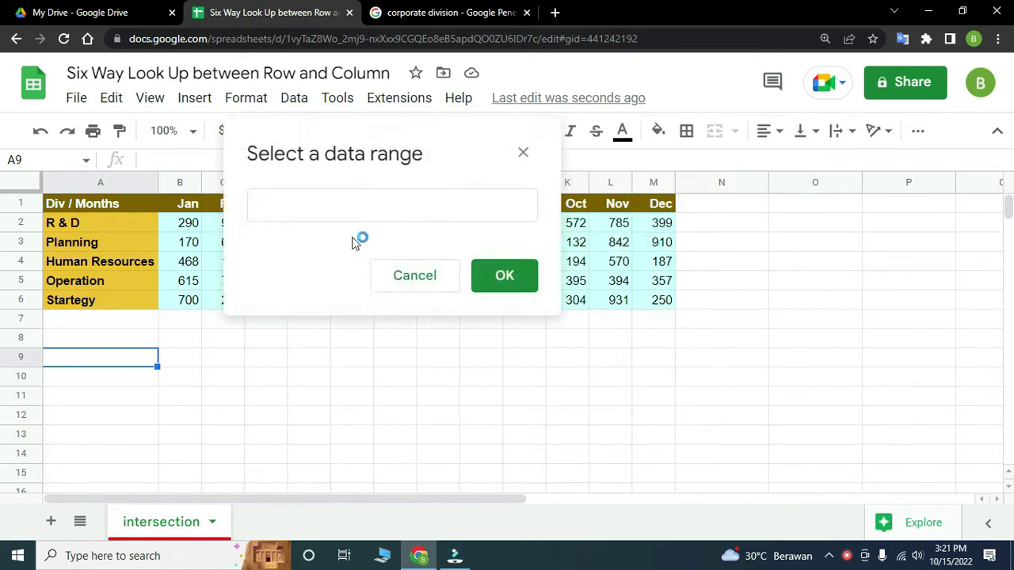
{"action": "left_click_drag", "start_coordinate": [353, 145], "coordinate": [694, 297]}
{"action": "left_click_drag", "start_coordinate": [178, 206], "coordinate": [643, 208]}
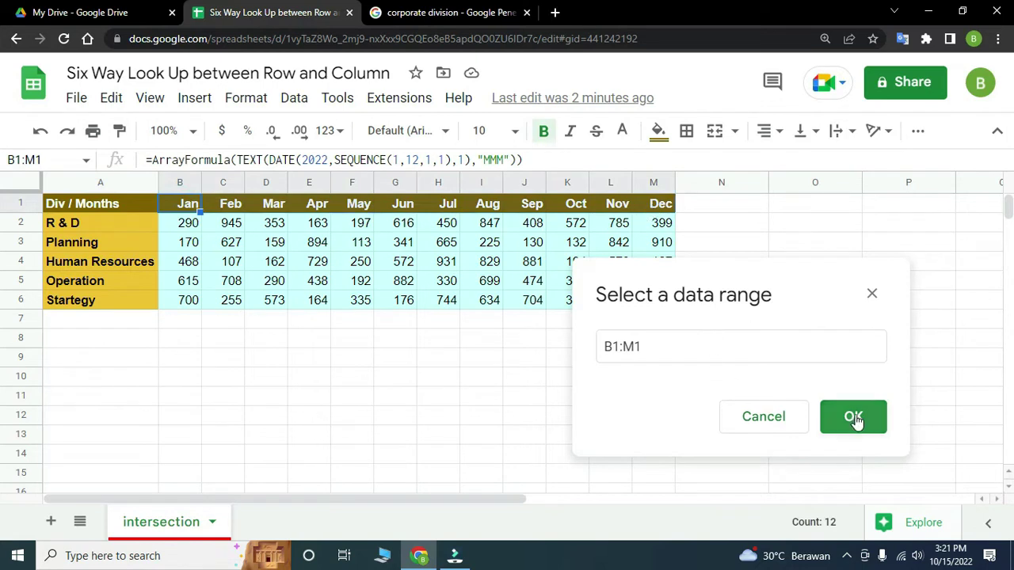
{"action": "left_click", "coordinate": [854, 418]}
{"action": "left_click", "coordinate": [725, 448]}
Choose Apr in A9's dropdown and fill the cell with the same golden yellow as the division labels
{"action": "left_click", "coordinate": [148, 356]}
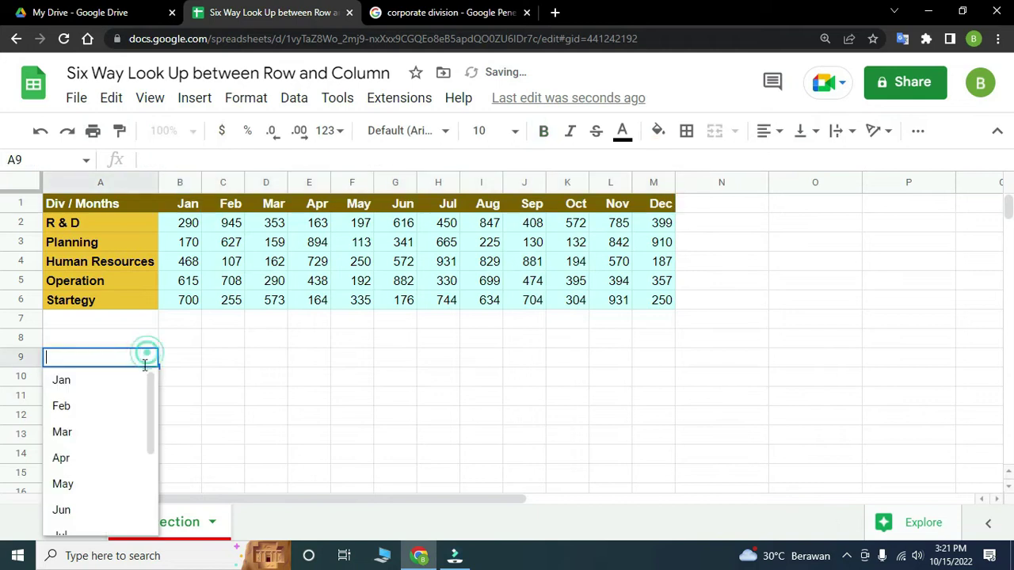
{"action": "left_click", "coordinate": [96, 460]}
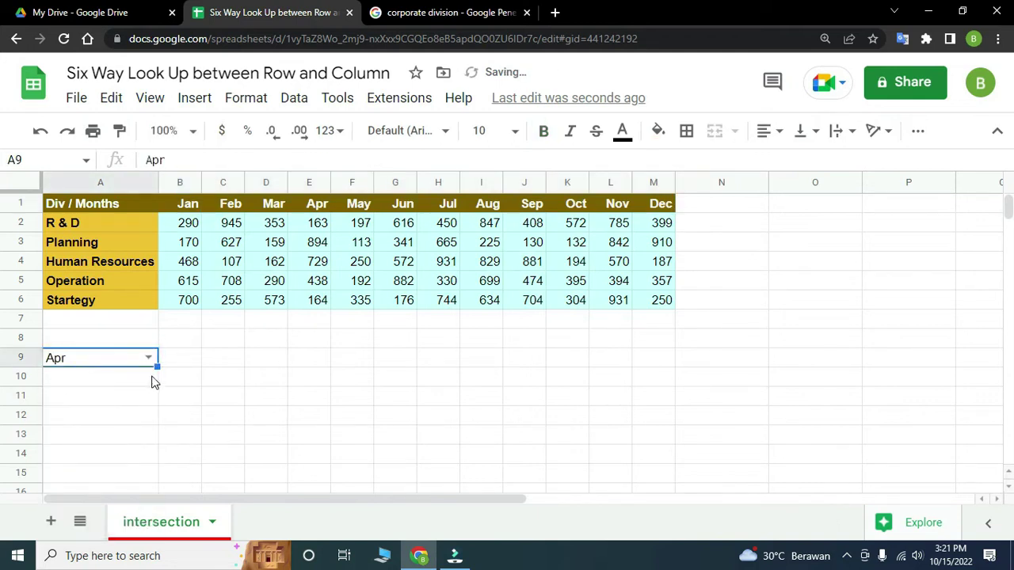
{"action": "left_click", "coordinate": [658, 135]}
{"action": "left_click", "coordinate": [724, 294]}
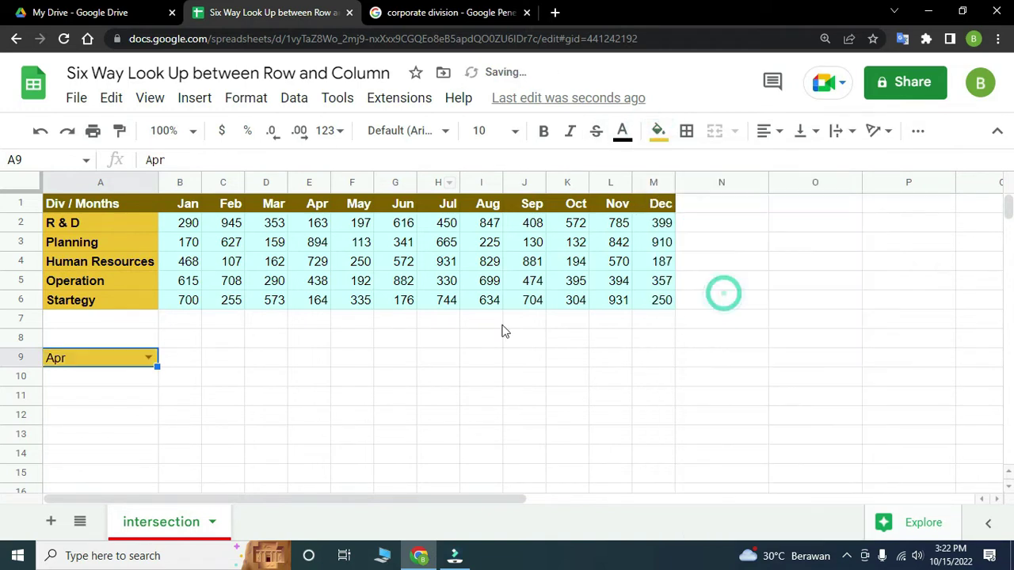
{"action": "left_click", "coordinate": [251, 379]}
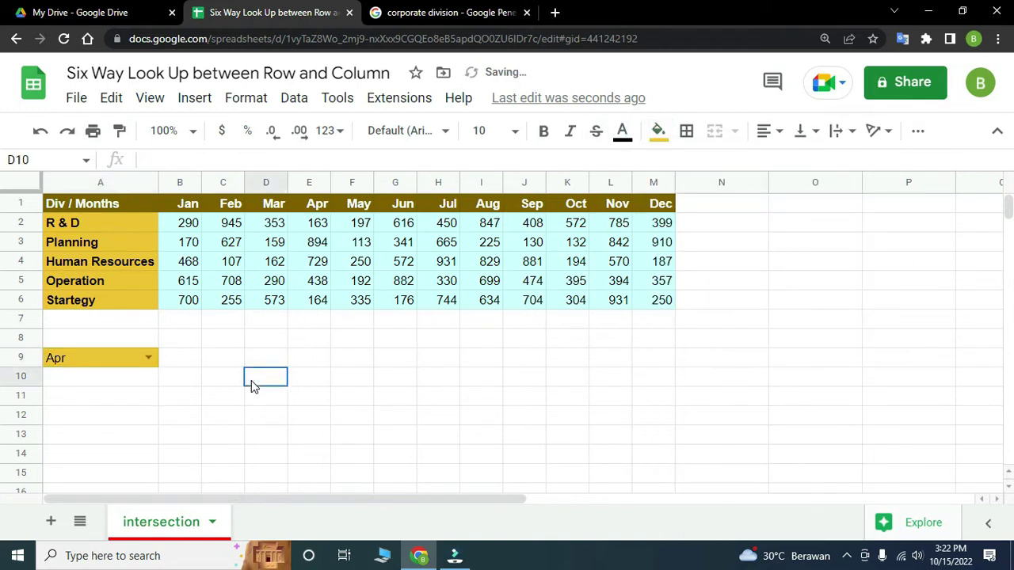
Add a data validation dropdown to cell A10 that lists the divisions from range A2:A6
{"action": "left_click", "coordinate": [106, 380]}
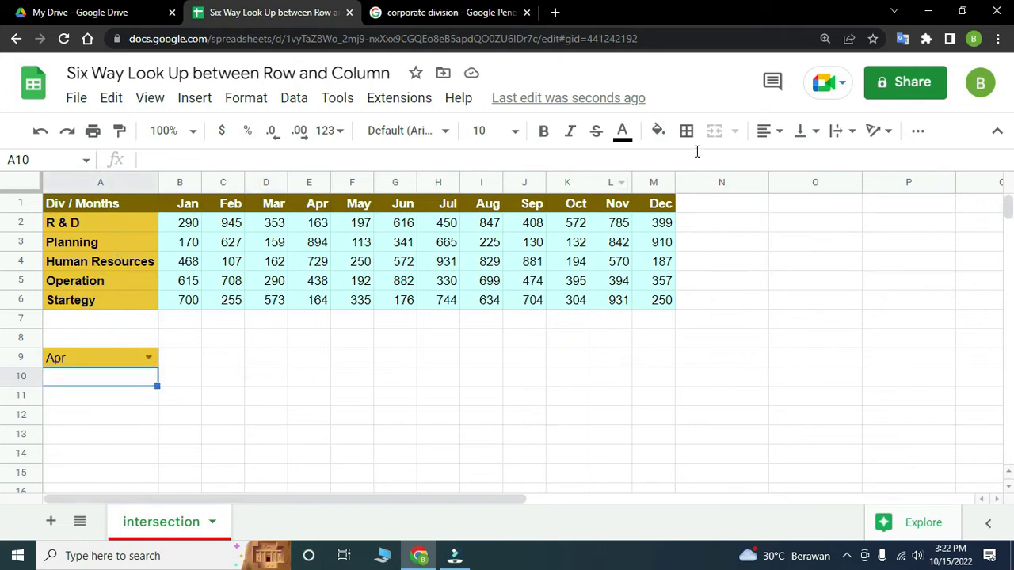
{"action": "left_click", "coordinate": [295, 99]}
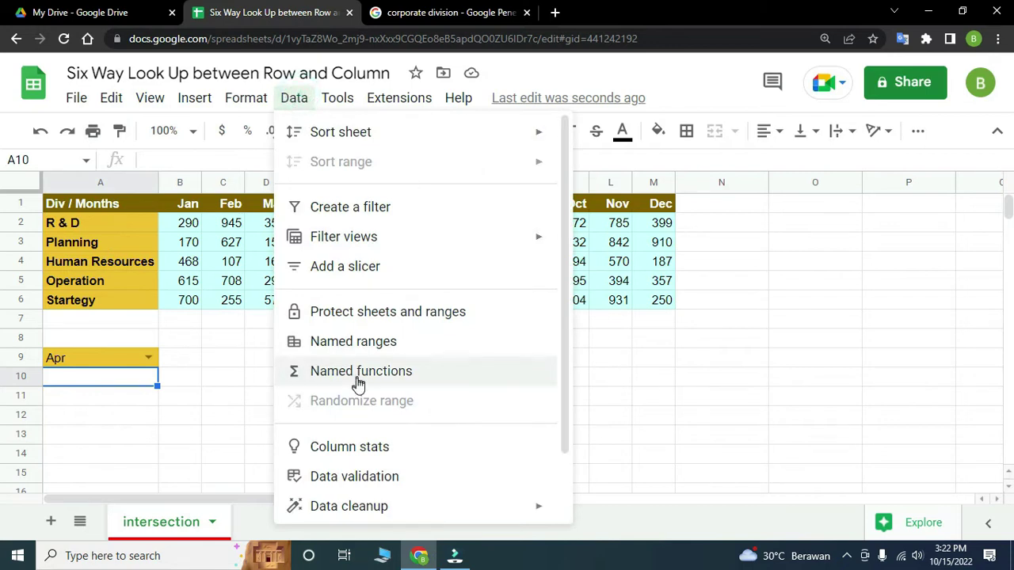
{"action": "left_click", "coordinate": [356, 477]}
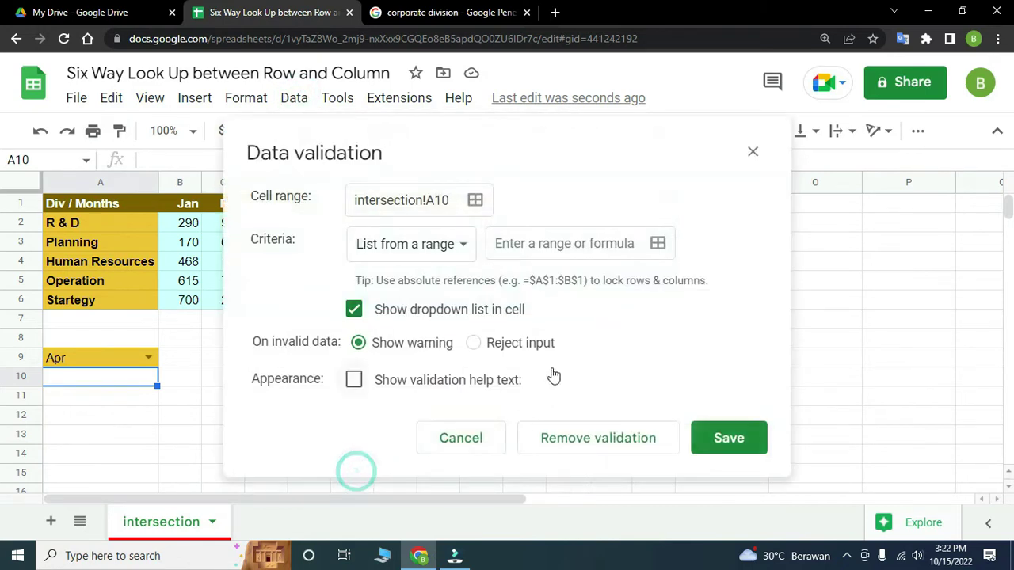
{"action": "left_click", "coordinate": [658, 244]}
{"action": "left_click", "coordinate": [306, 208]}
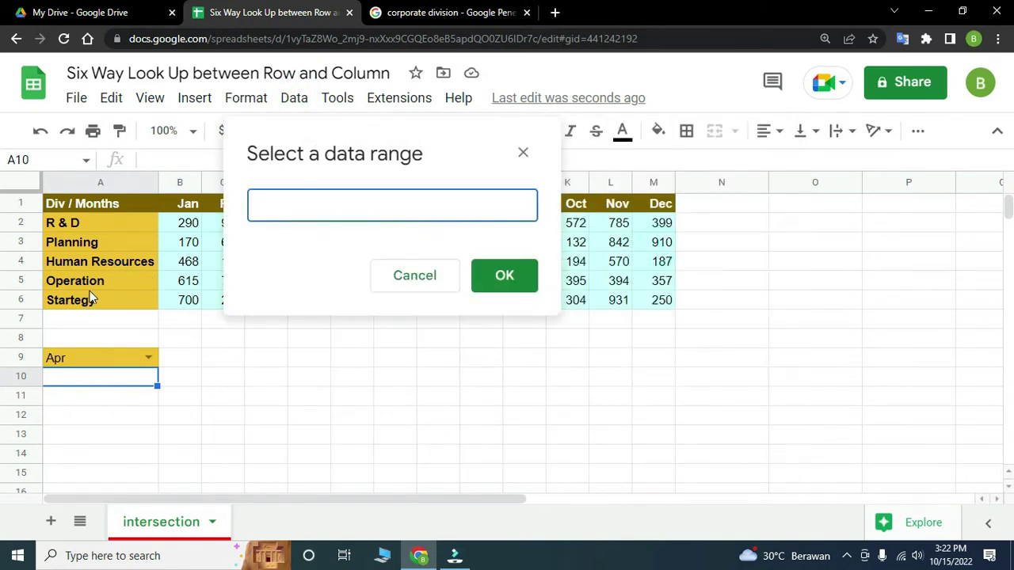
{"action": "left_click_drag", "start_coordinate": [79, 223], "coordinate": [161, 308]}
{"action": "left_click", "coordinate": [495, 285]}
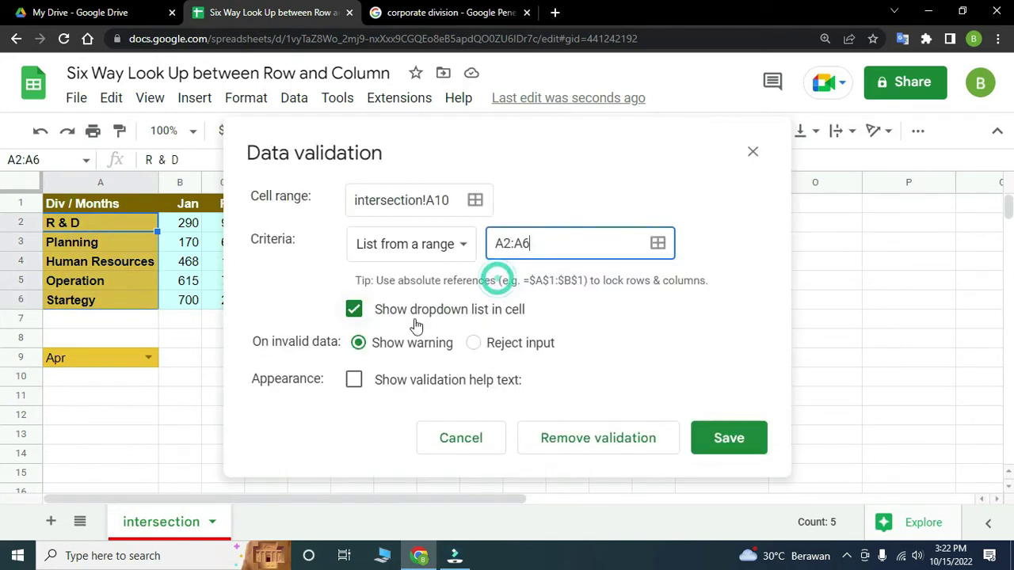
{"action": "left_click", "coordinate": [729, 436]}
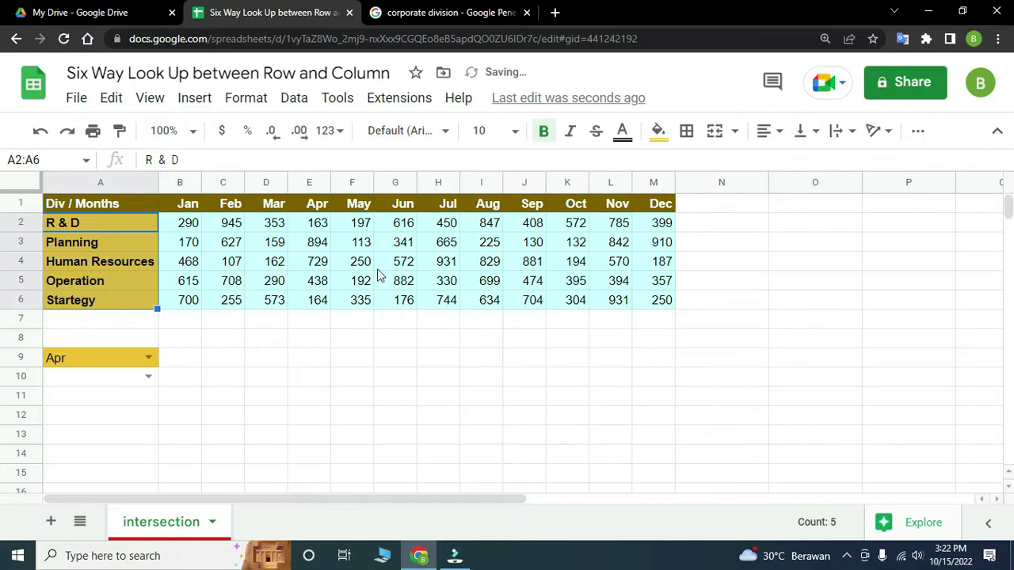
Fill the division dropdown cell A10 with a lighter yellow than cell A9
{"action": "left_click", "coordinate": [130, 376]}
{"action": "left_click", "coordinate": [657, 131]}
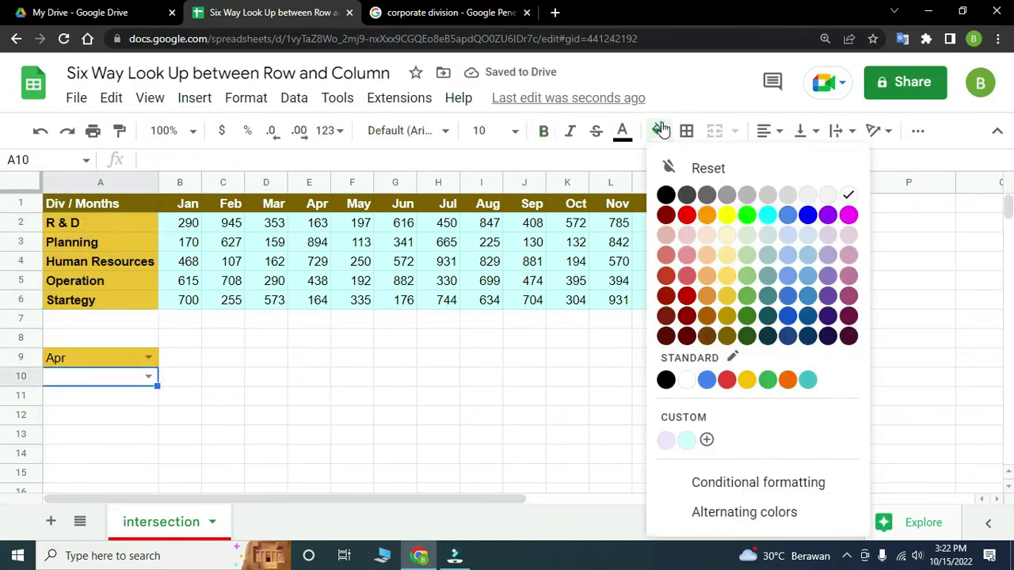
{"action": "left_click", "coordinate": [724, 272]}
{"action": "left_click", "coordinate": [180, 370]}
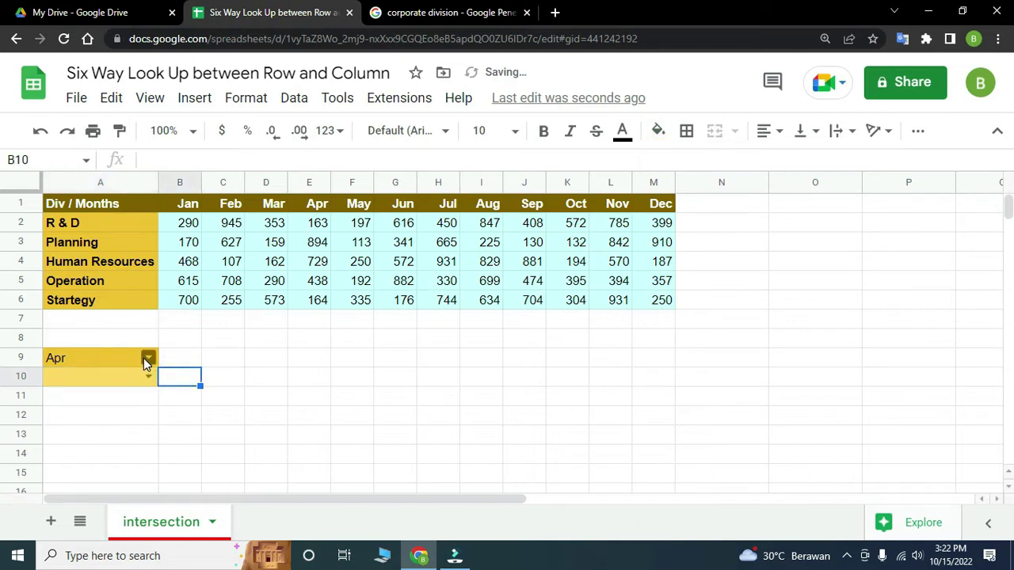
Copy A10's formatting onto A9 and choose Human Resources in A10's dropdown
{"action": "left_click", "coordinate": [102, 357]}
{"action": "left_click", "coordinate": [110, 376]}
{"action": "left_click", "coordinate": [119, 131]}
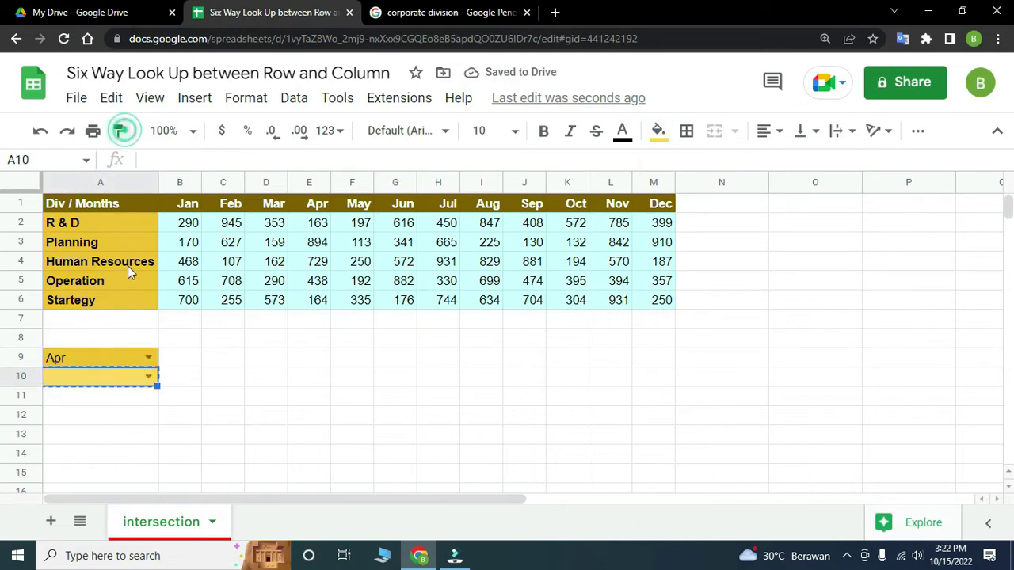
{"action": "left_click", "coordinate": [92, 357]}
{"action": "left_click", "coordinate": [148, 377]}
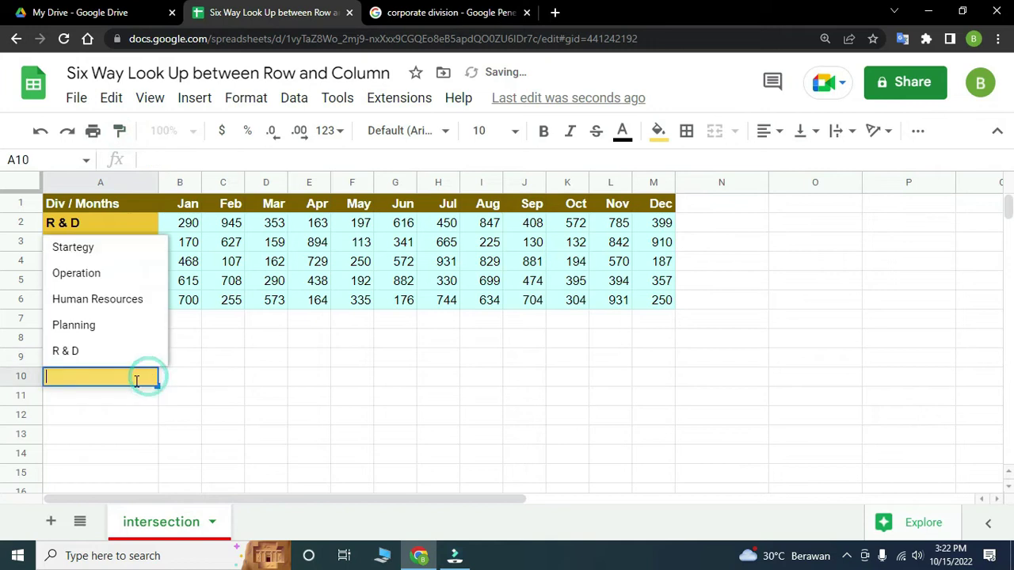
{"action": "left_click", "coordinate": [93, 308]}
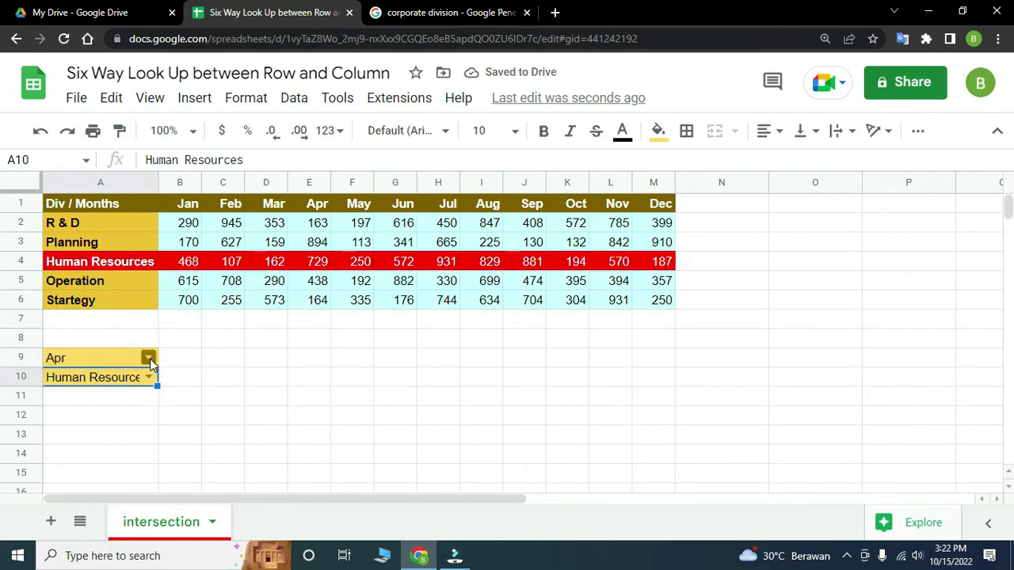
Copy the month dropdown from cell A9 into cell B9
{"action": "left_click", "coordinate": [113, 357]}
{"action": "key", "text": "ctrl+c"}
{"action": "left_click", "coordinate": [193, 356]}
{"action": "key", "text": "ctrl+v"}
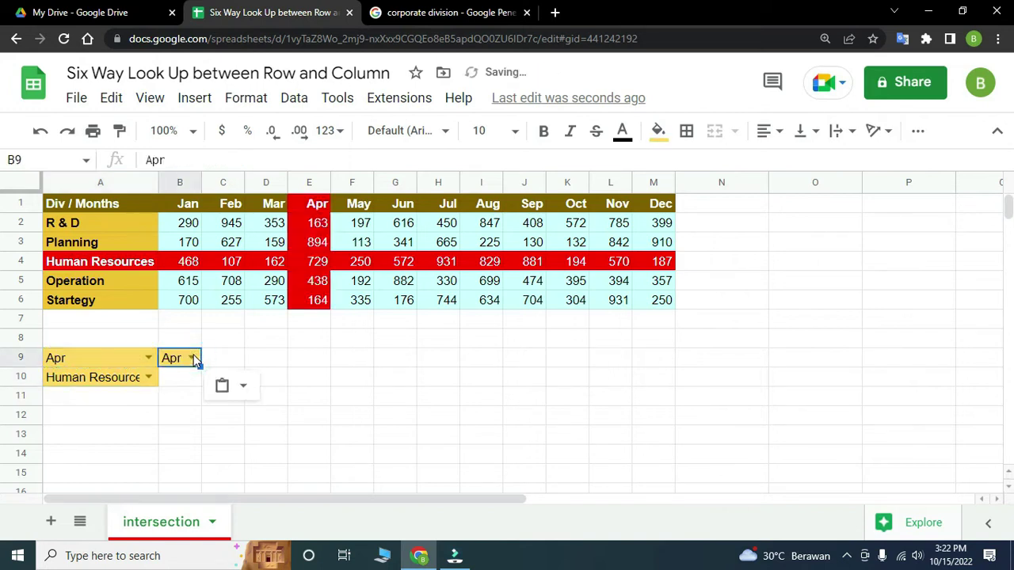
{"action": "left_click", "coordinate": [308, 357]}
Clear the original month dropdown in A9 by moving the empty cell D9 onto it
{"action": "left_click", "coordinate": [130, 360]}
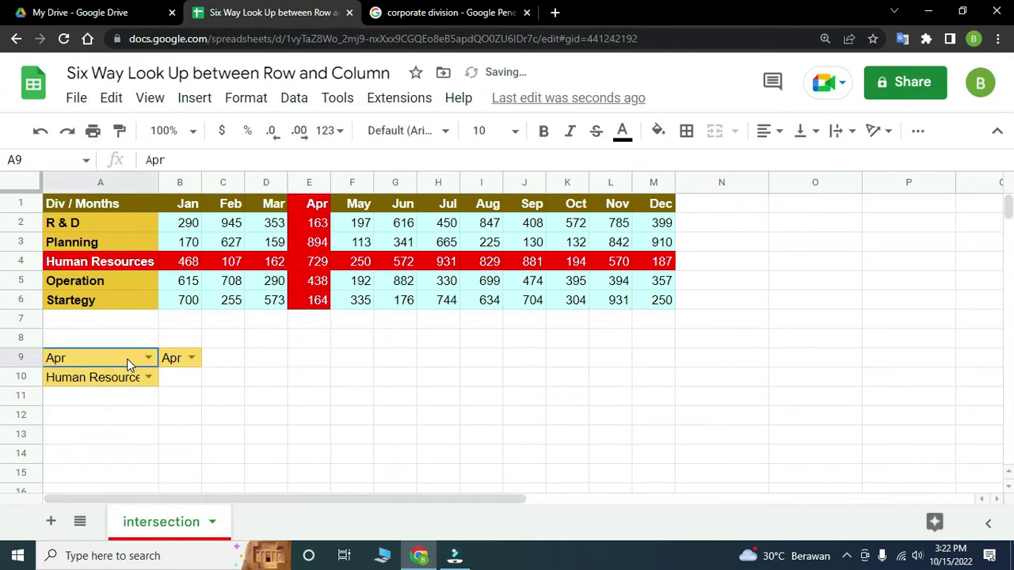
{"action": "left_click", "coordinate": [255, 360]}
{"action": "key", "text": "ctrl+x"}
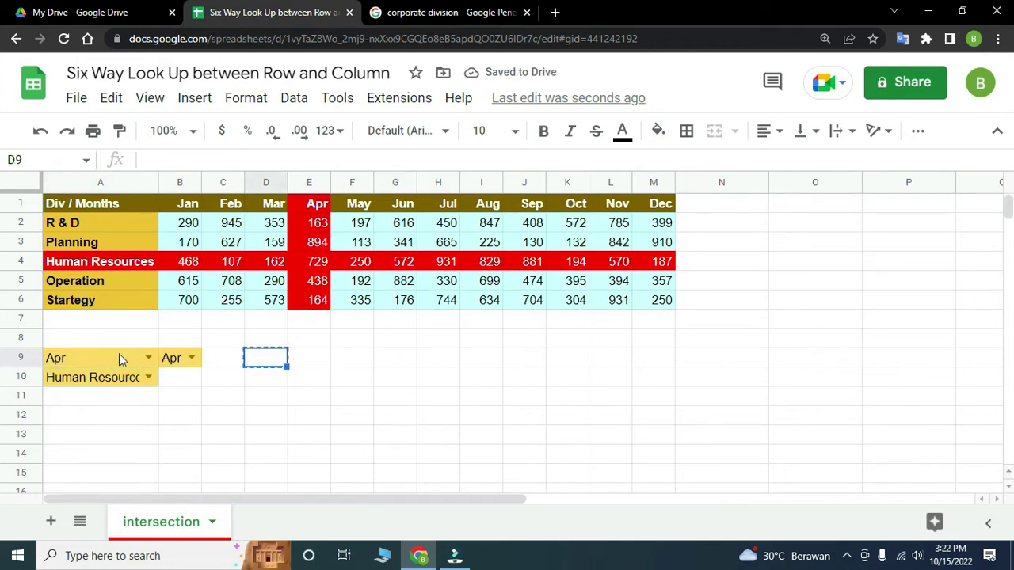
{"action": "left_click", "coordinate": [113, 357]}
{"action": "key", "text": "ctrl+v"}
{"action": "left_click", "coordinate": [336, 418]}
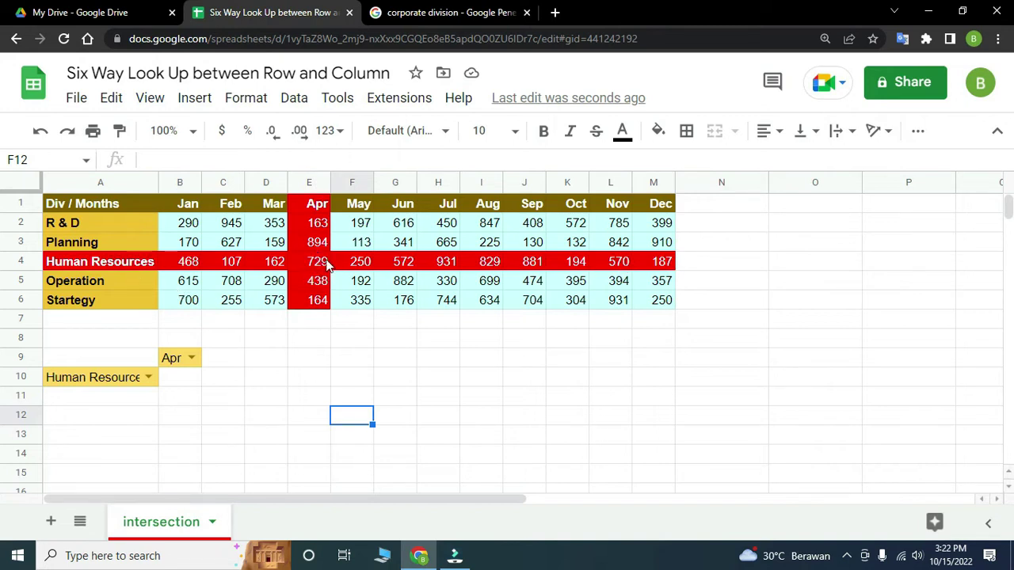
Correct the spelling of the division label in cell A6 to "Strategy"
{"action": "left_click", "coordinate": [75, 302]}
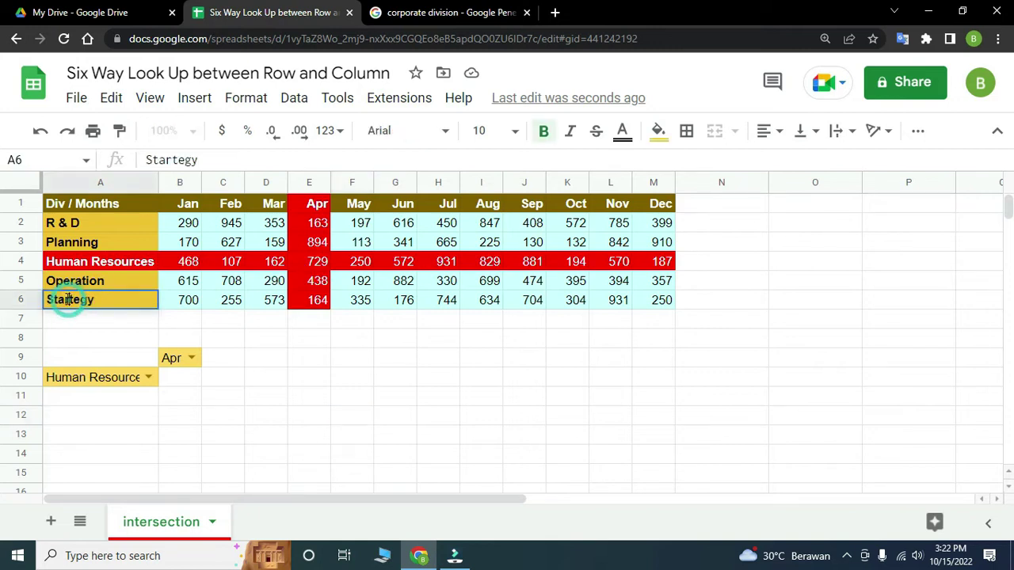
{"action": "key", "text": "BackSpace"}
{"action": "key", "text": "BackSpace"}
{"action": "type", "text": "ra"}
{"action": "key", "text": "Delete"}
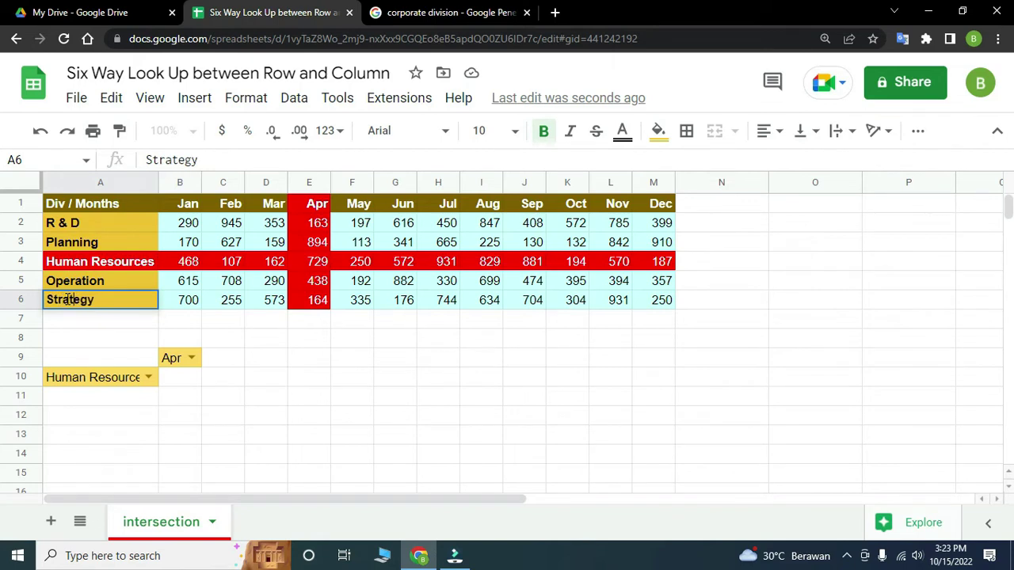
{"action": "key", "text": "Return"}
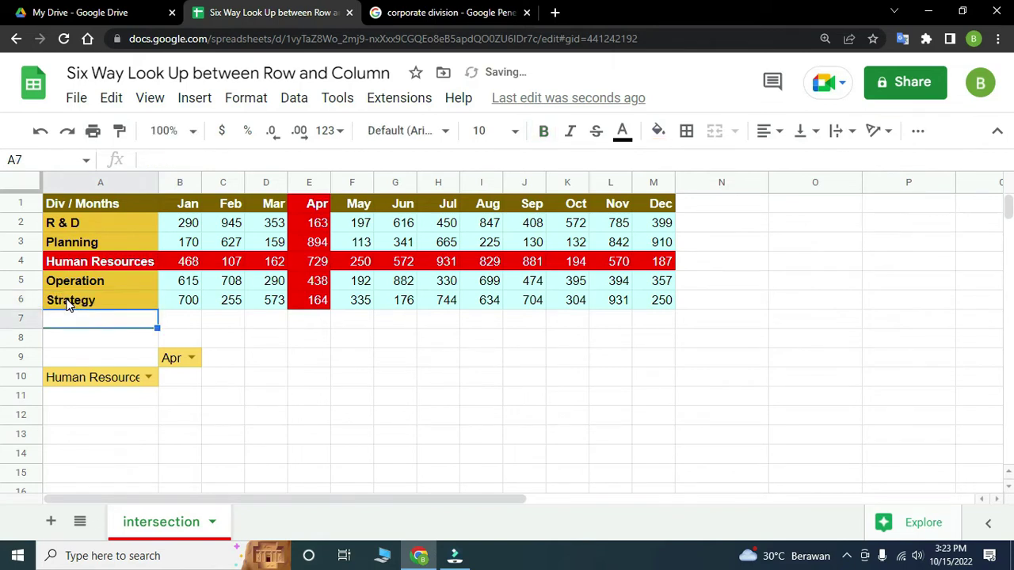
Make the dropdown cells B9 and A10 bold and fit column A's width to its contents
{"action": "left_click", "coordinate": [166, 361]}
{"action": "left_click", "coordinate": [111, 383]}
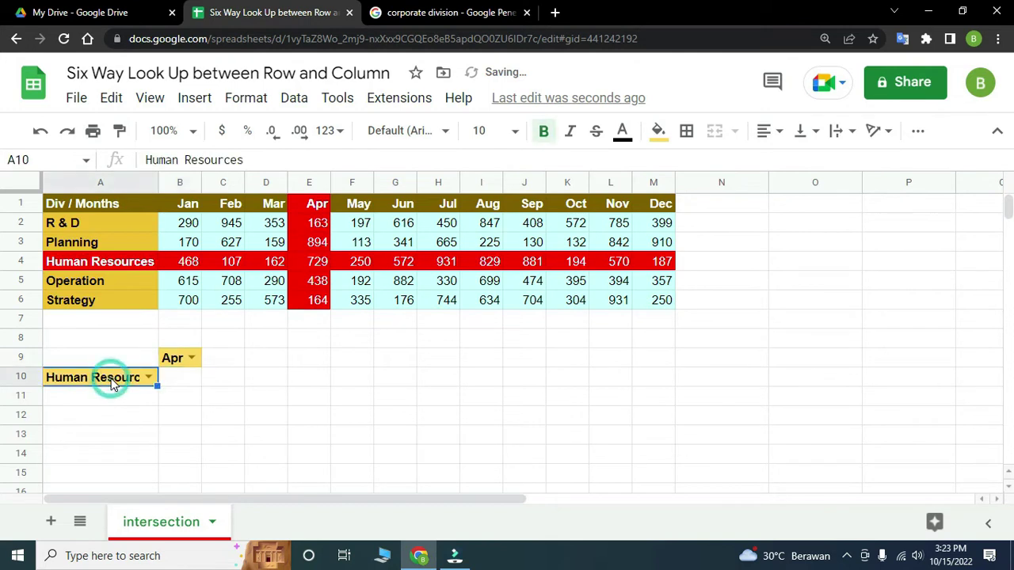
{"action": "left_click", "coordinate": [215, 379]}
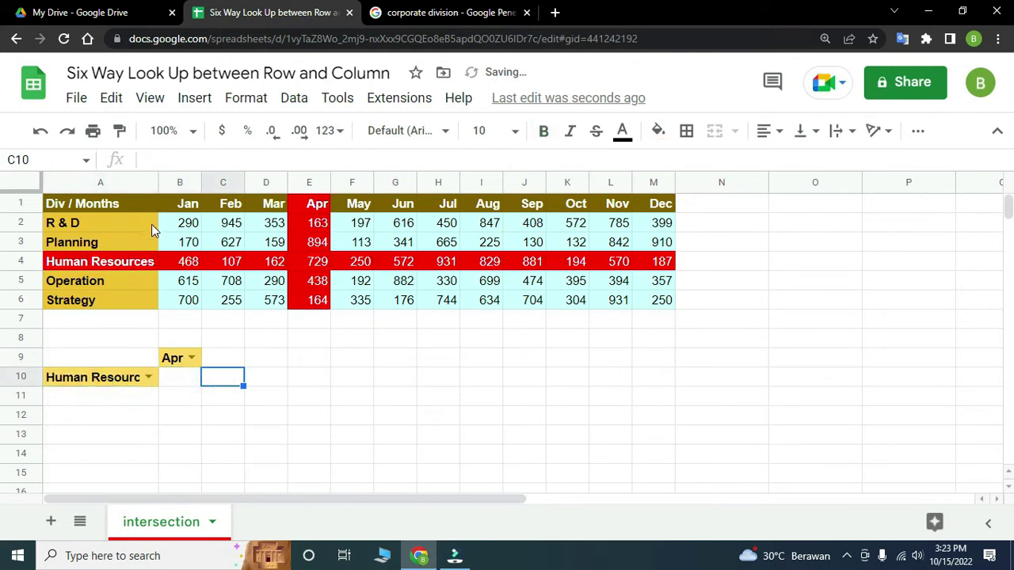
{"action": "double_click", "coordinate": [159, 182]}
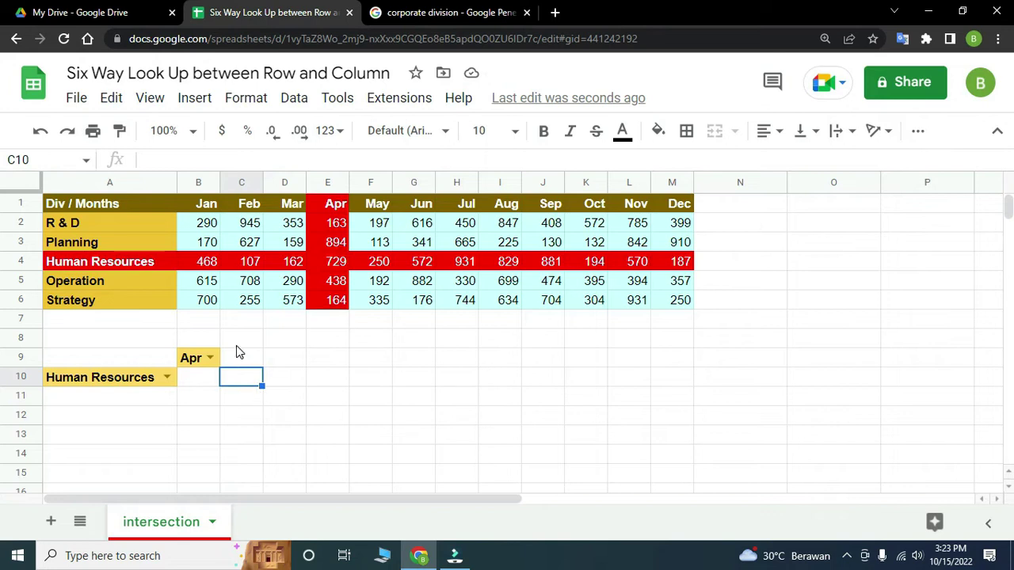
Begin an INDEX formula in D9 over B2:M6, with MATCH(A10,A2:A6,0) as its row argument
{"action": "left_click", "coordinate": [256, 359]}
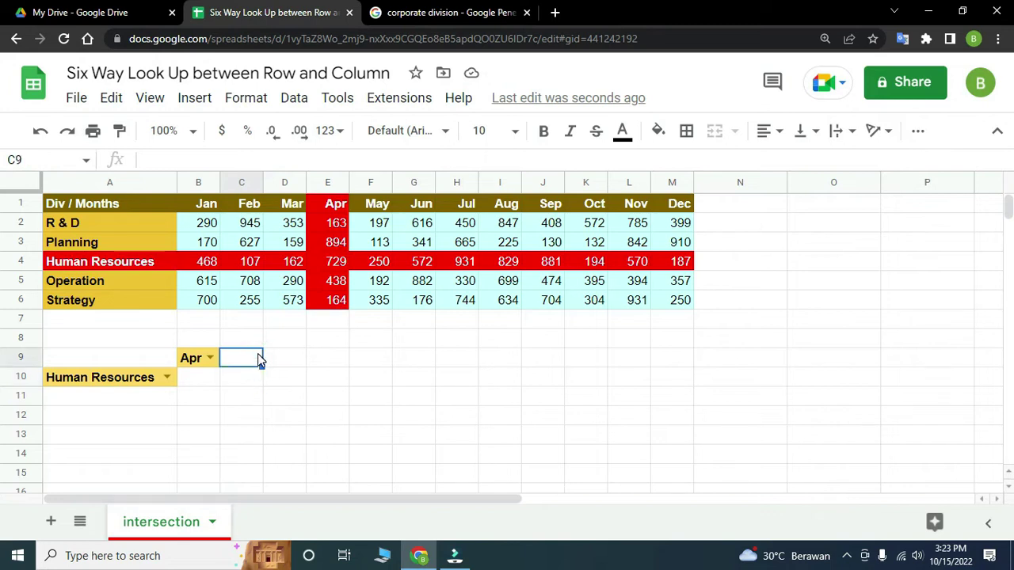
{"action": "left_click", "coordinate": [289, 361]}
{"action": "type", "text": "="}
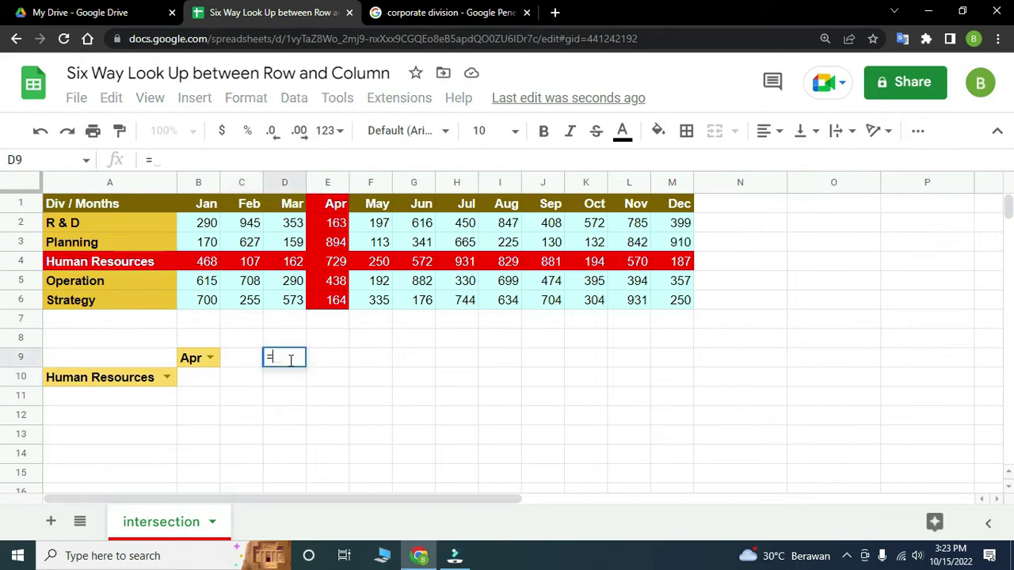
{"action": "type", "text": "INDEX("}
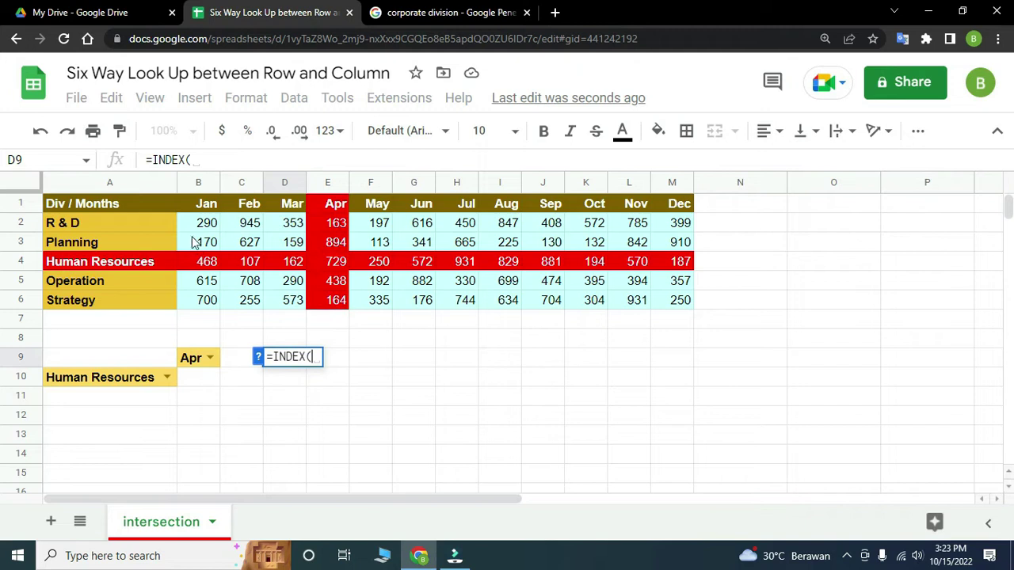
{"action": "left_click_drag", "start_coordinate": [199, 224], "coordinate": [656, 306]}
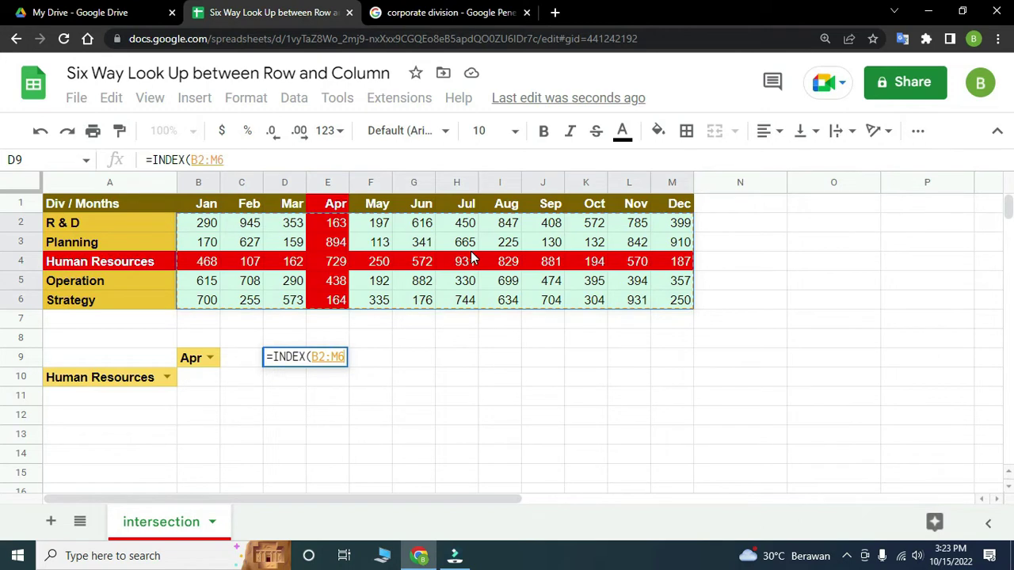
{"action": "type", "text": ",MA"}
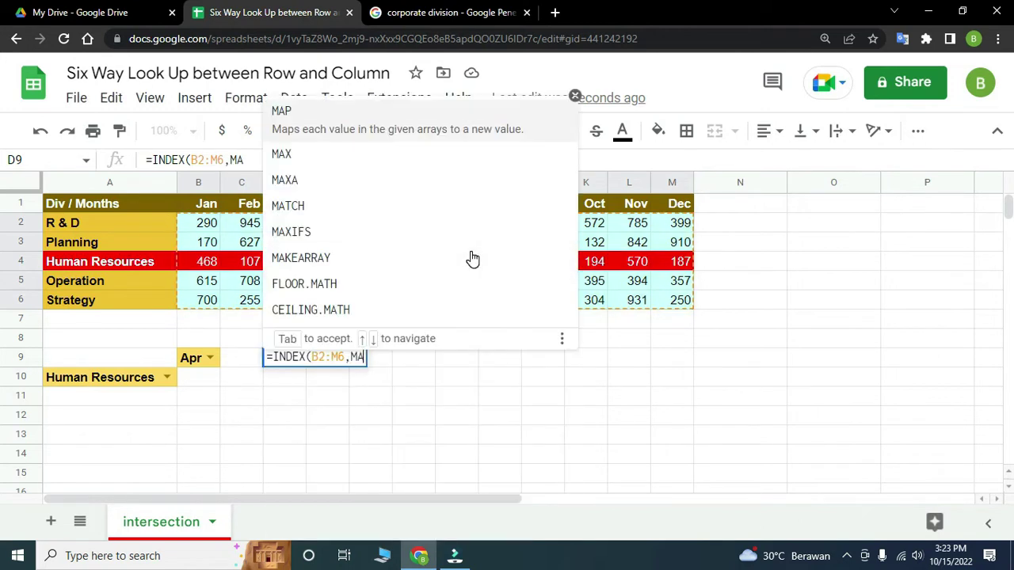
{"action": "left_click", "coordinate": [406, 193]}
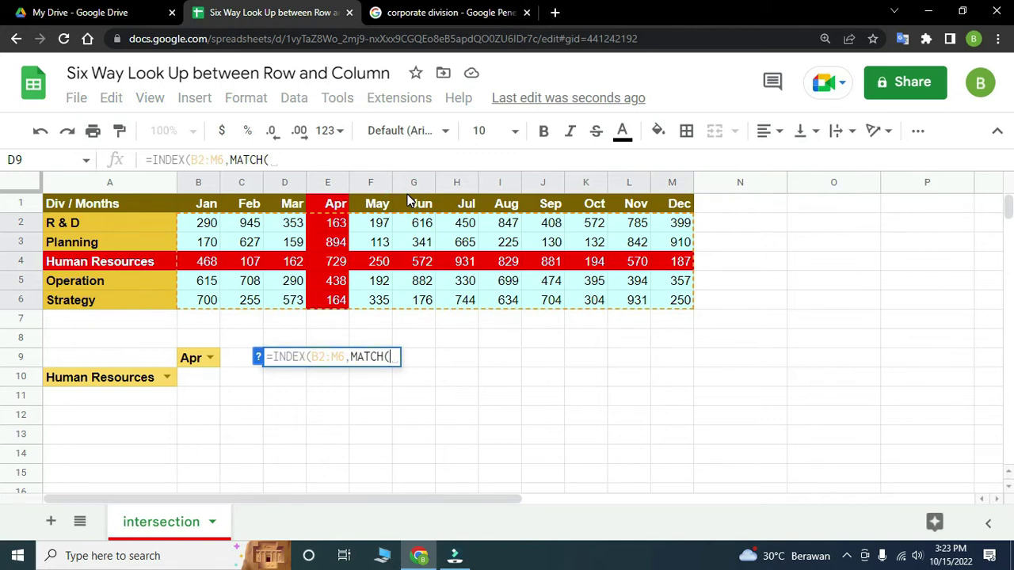
{"action": "left_click", "coordinate": [122, 379]}
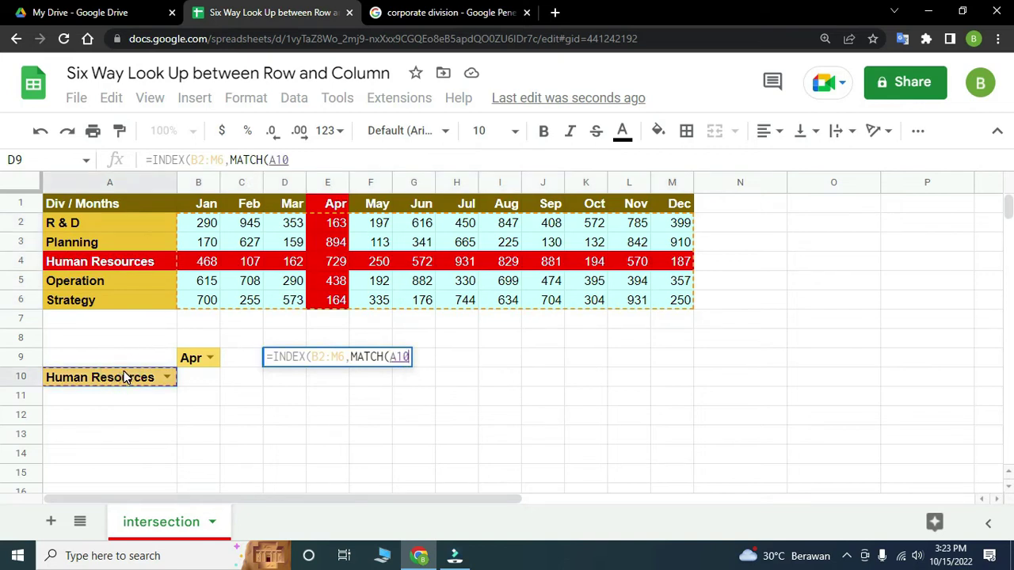
{"action": "type", "text": ","}
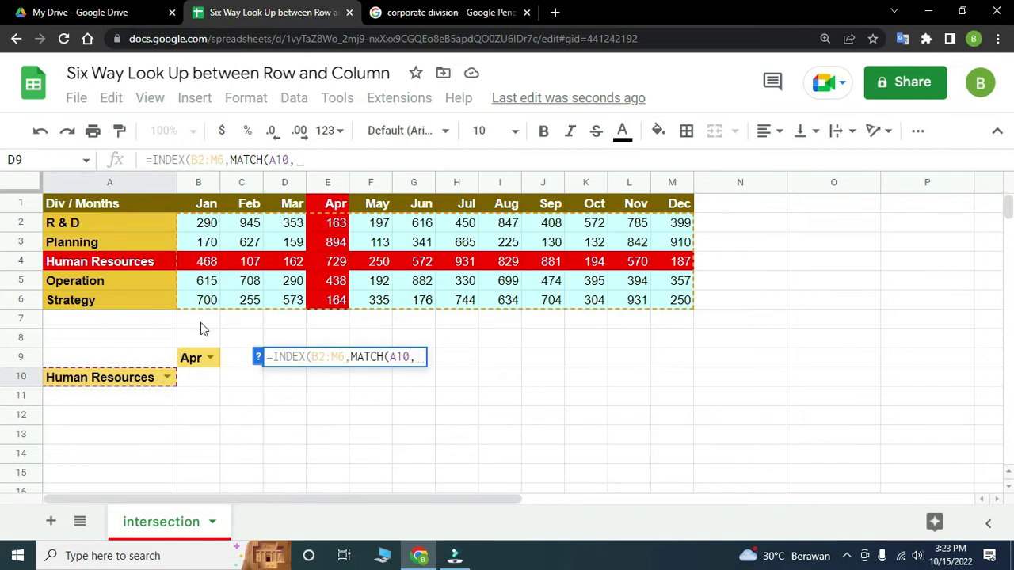
{"action": "left_click_drag", "start_coordinate": [106, 225], "coordinate": [104, 302]}
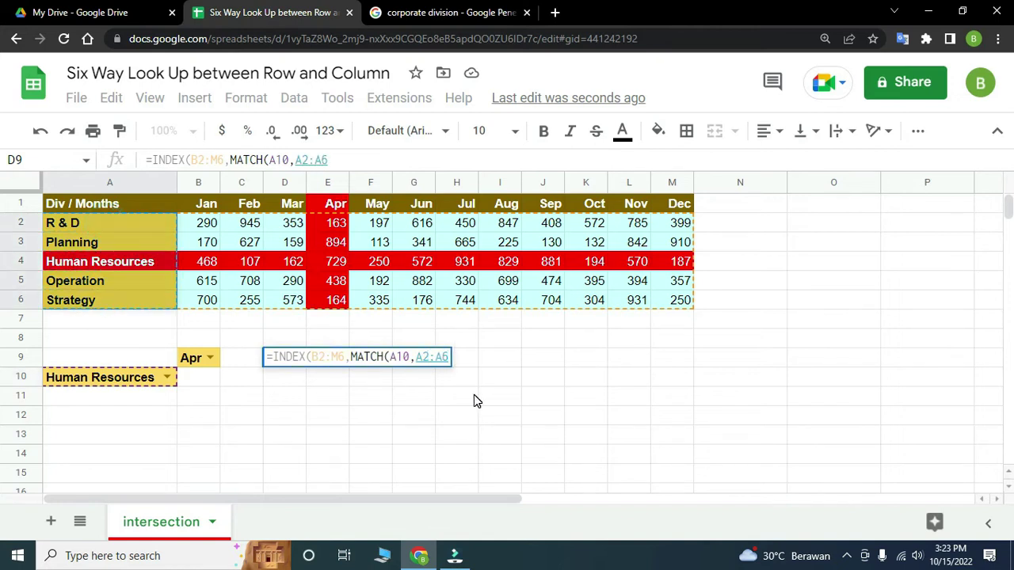
{"action": "type", "text": ",0)"}
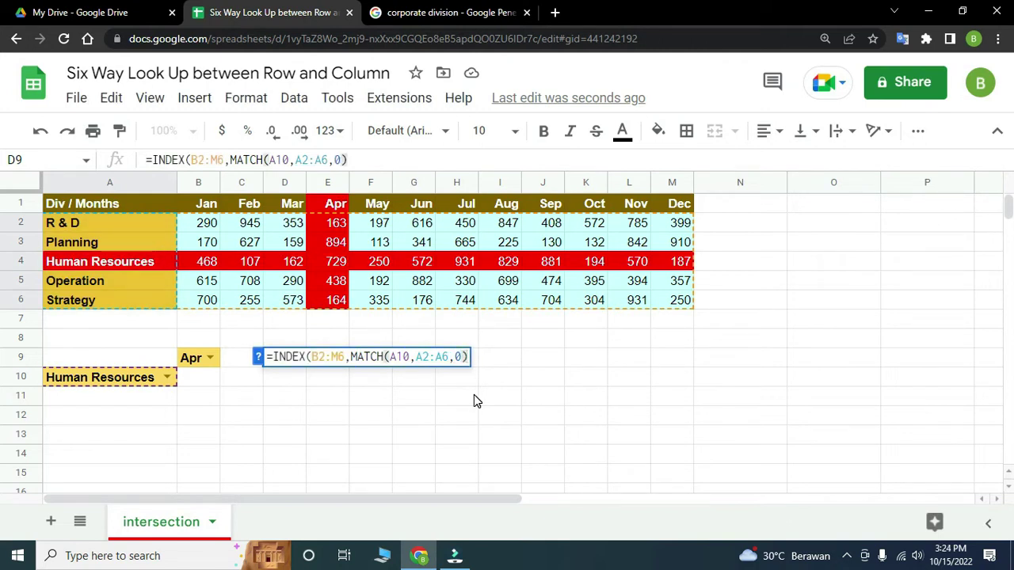
Complete the INDEX formula in D9 with MATCH(B9,B1:M1,0) as its column argument
{"action": "type", "text": ","}
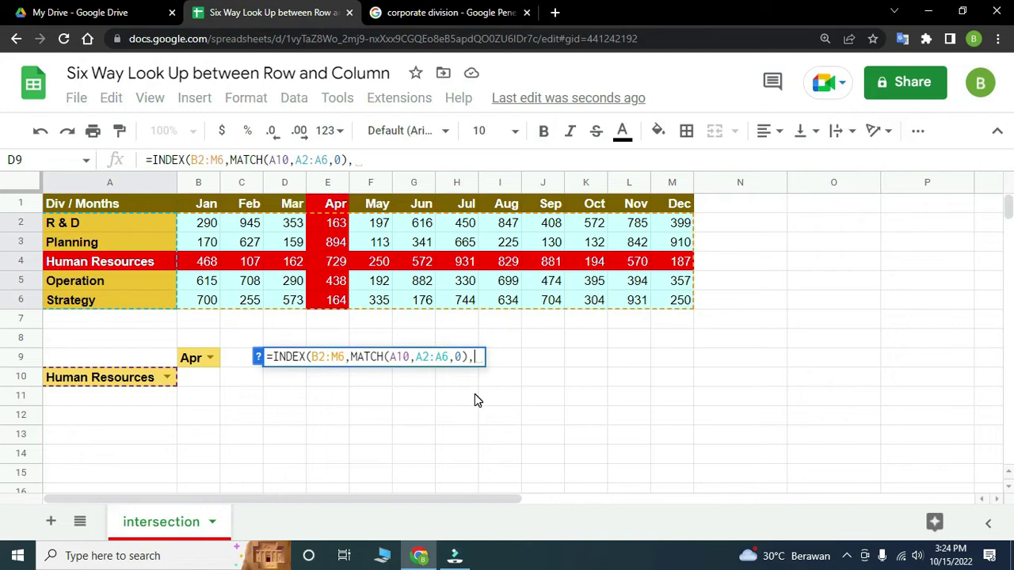
{"action": "type", "text": "MATCH"}
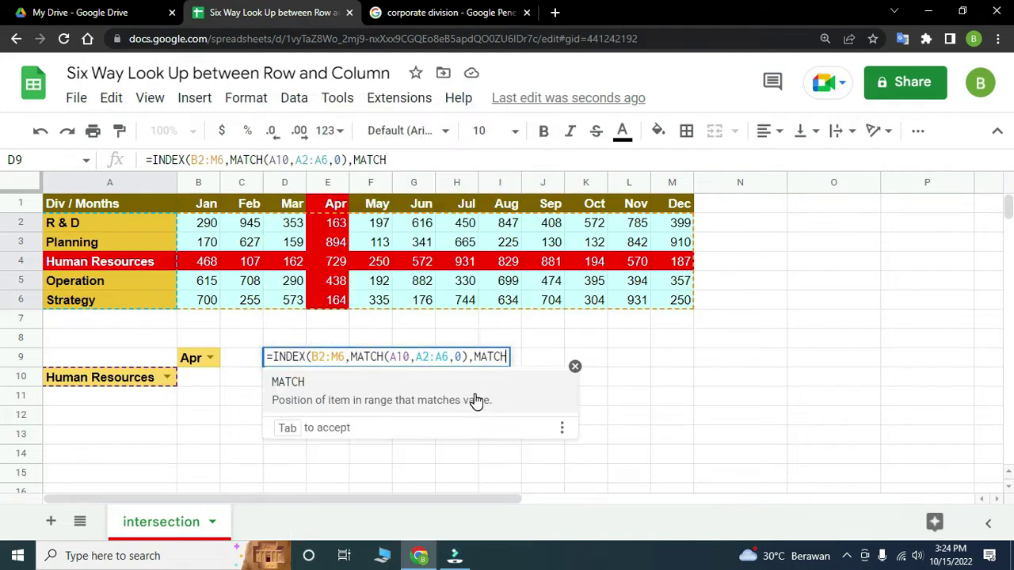
{"action": "type", "text": "("}
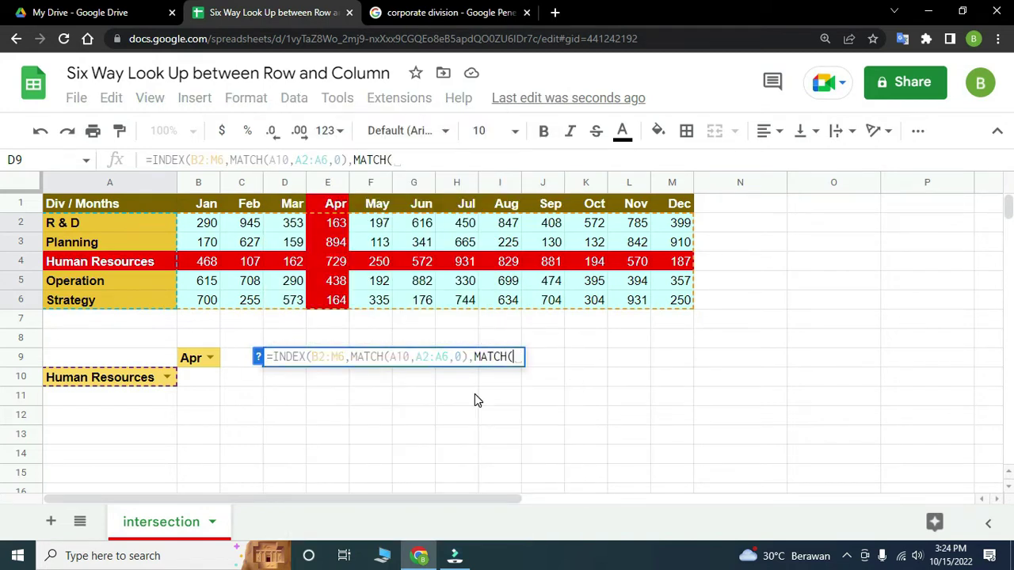
{"action": "left_click", "coordinate": [195, 363]}
{"action": "type", "text": ","}
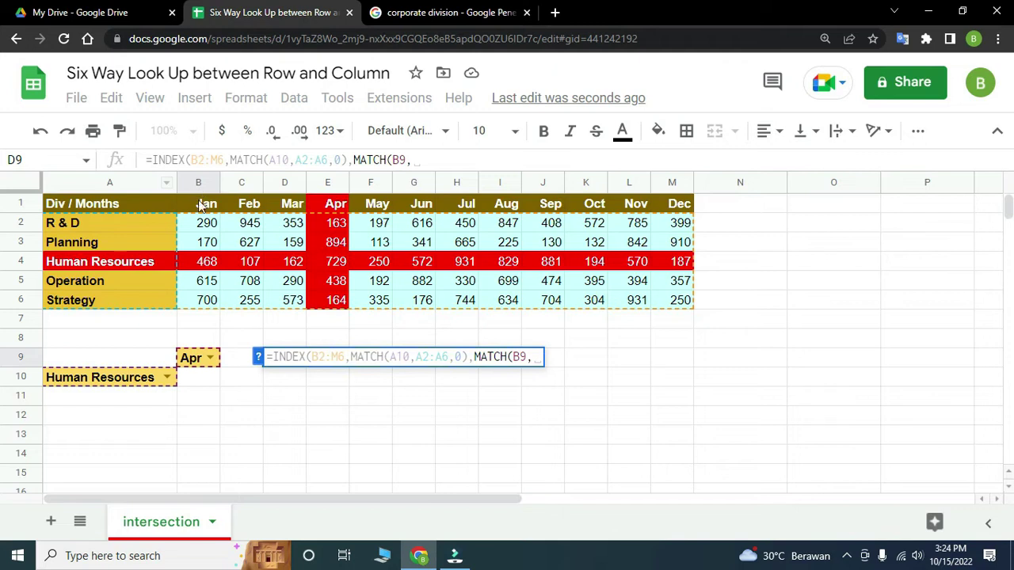
{"action": "left_click_drag", "start_coordinate": [202, 203], "coordinate": [668, 210]}
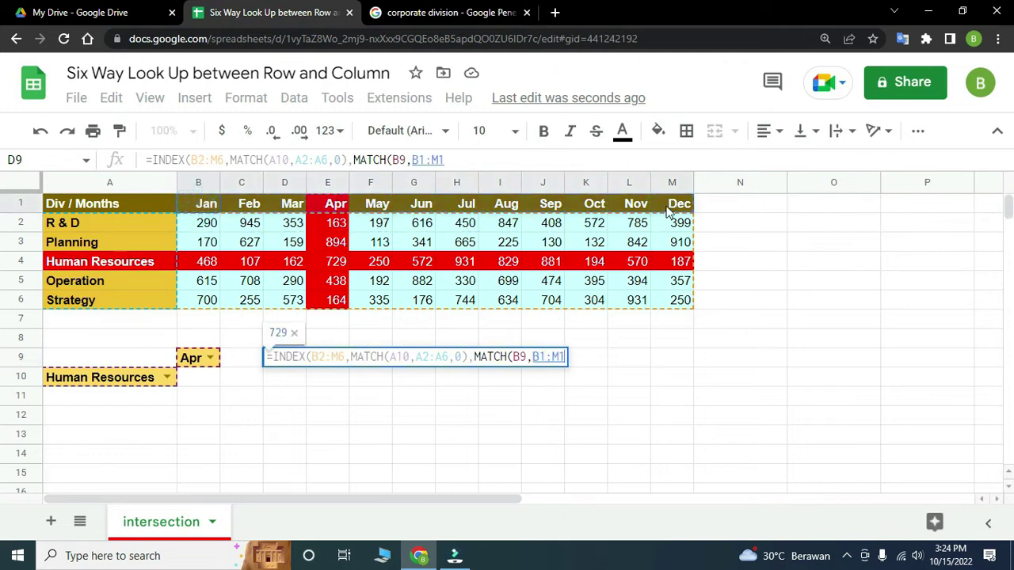
{"action": "type", "text": ",0)"}
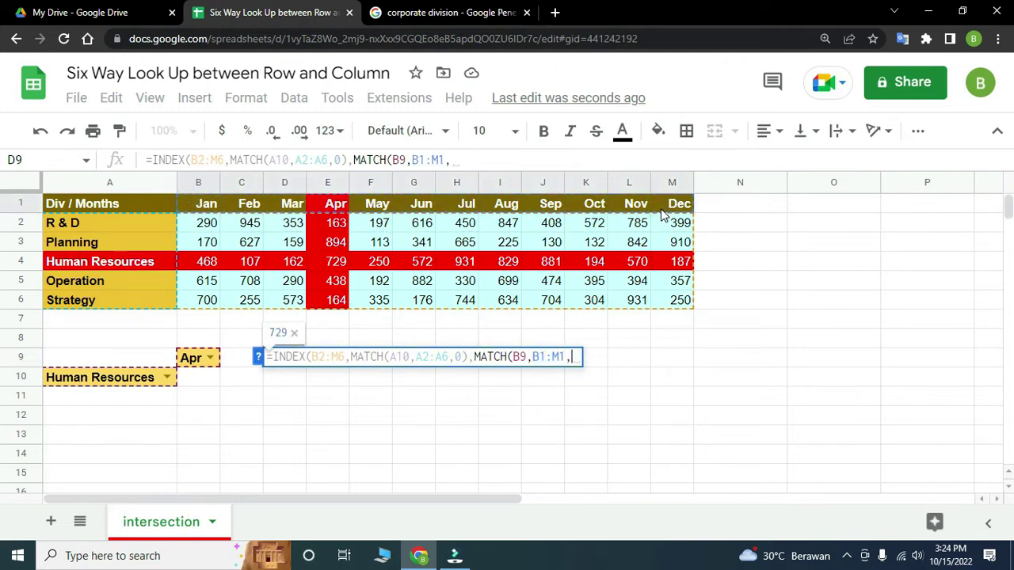
{"action": "key", "text": "Return"}
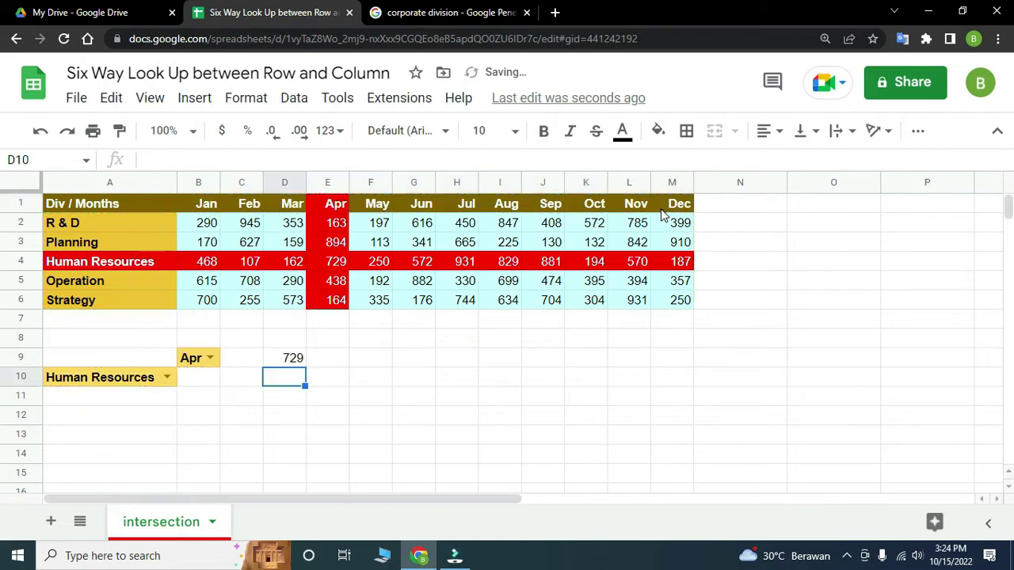
Format the result cell D9 with a red fill, white text and font size 11
{"action": "left_click", "coordinate": [297, 358]}
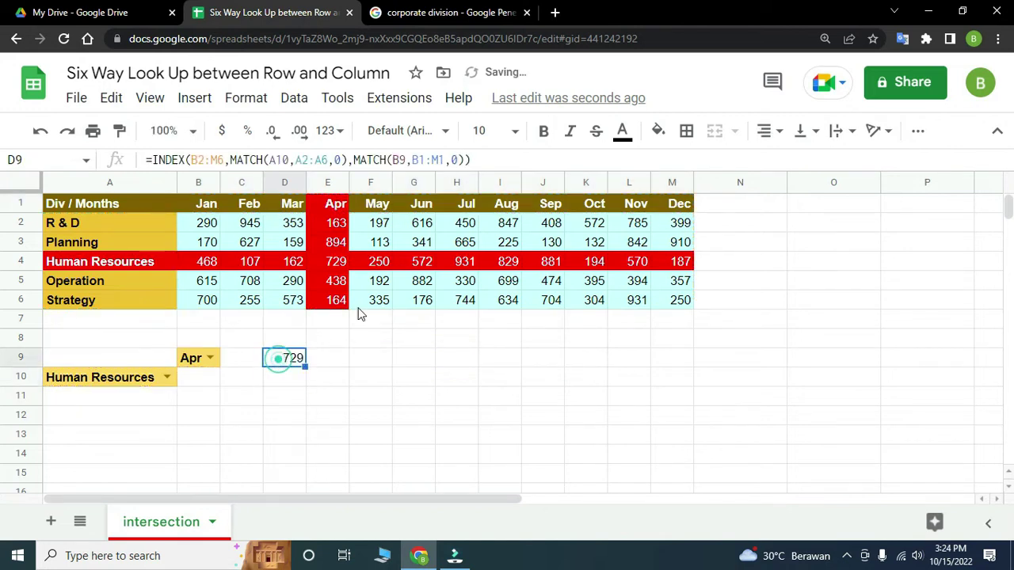
{"action": "left_click", "coordinate": [655, 131]}
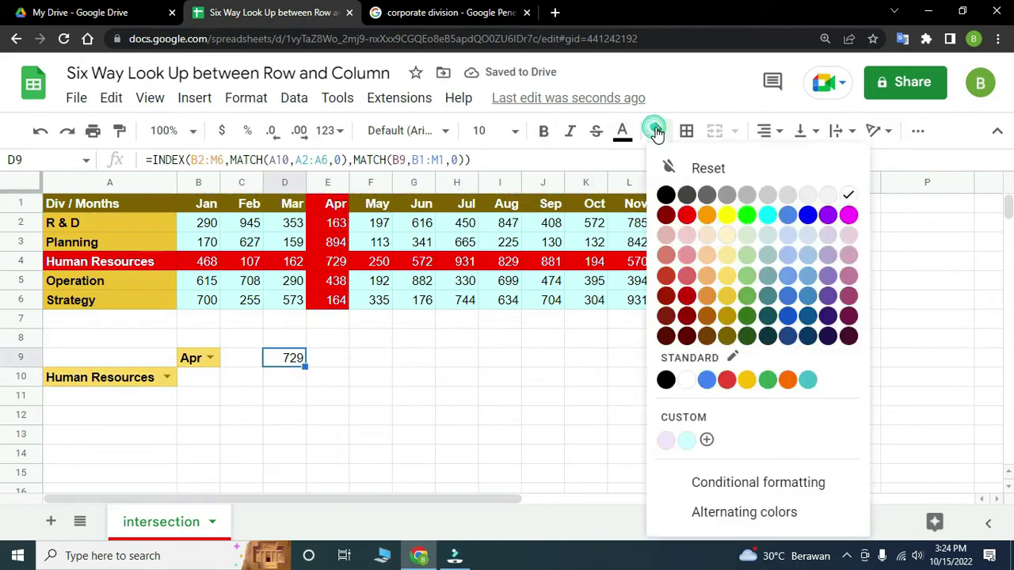
{"action": "left_click", "coordinate": [689, 218]}
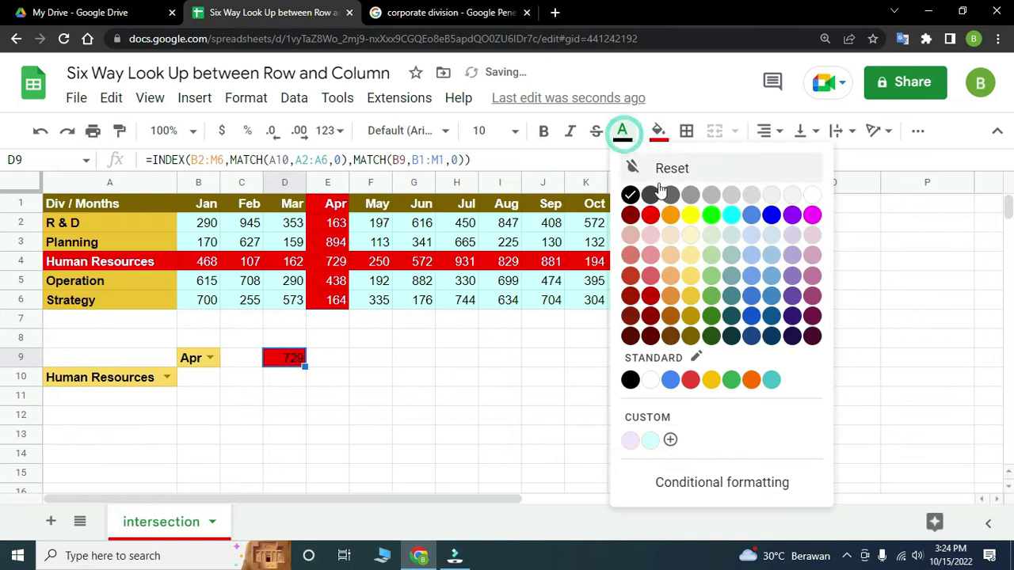
{"action": "left_click", "coordinate": [813, 194]}
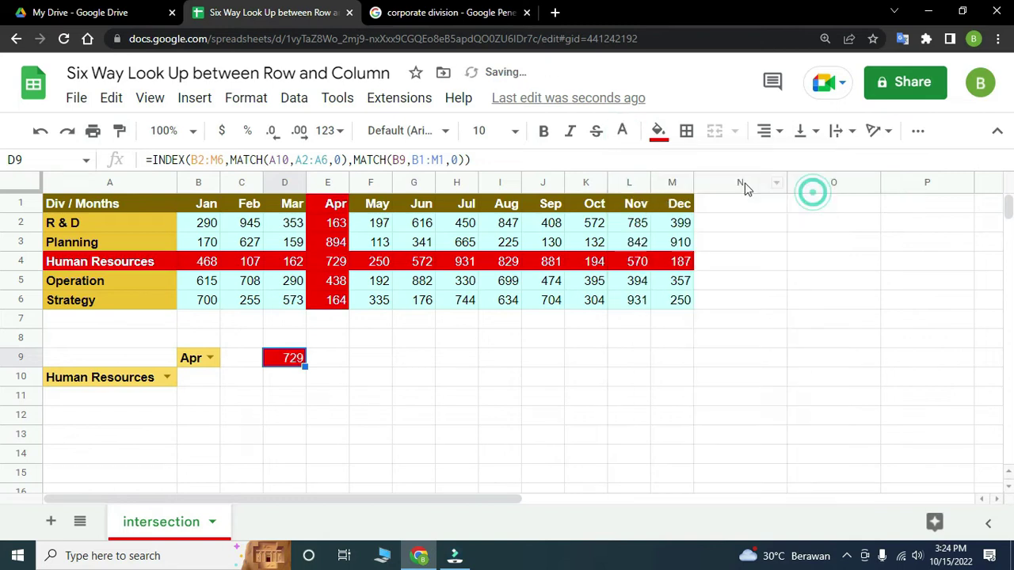
{"action": "left_click", "coordinate": [515, 133]}
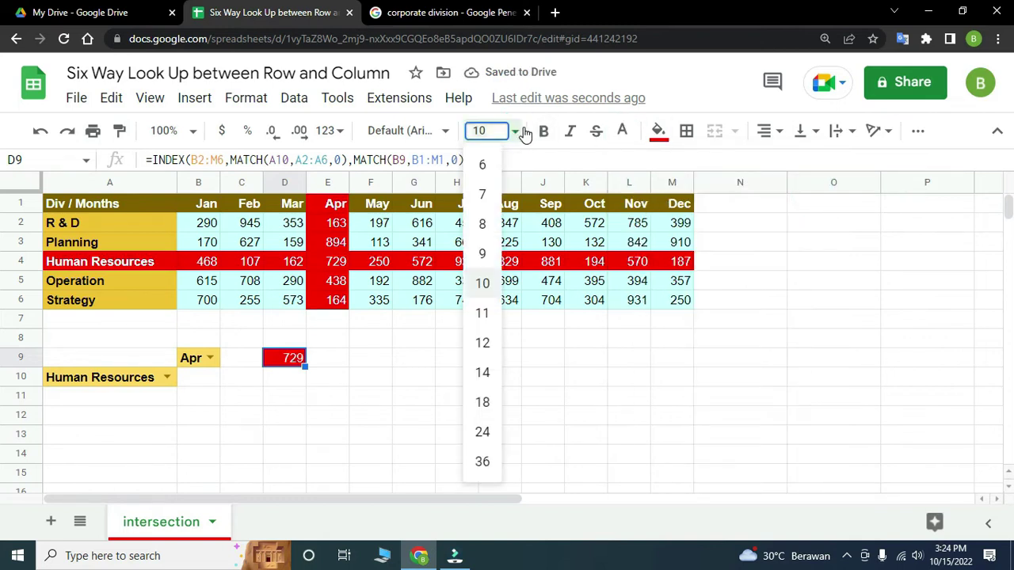
{"action": "left_click", "coordinate": [483, 317]}
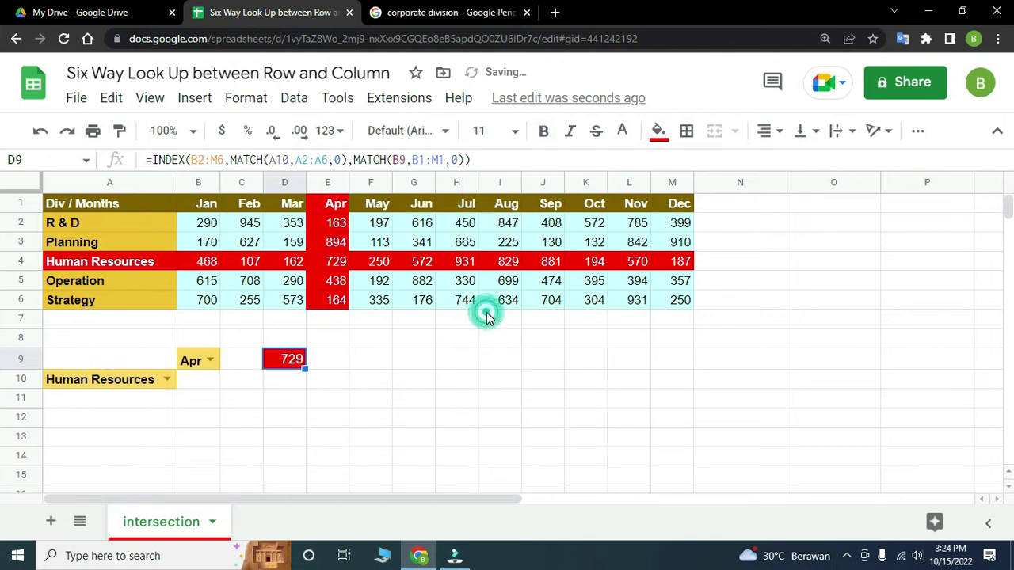
{"action": "left_click", "coordinate": [381, 340]}
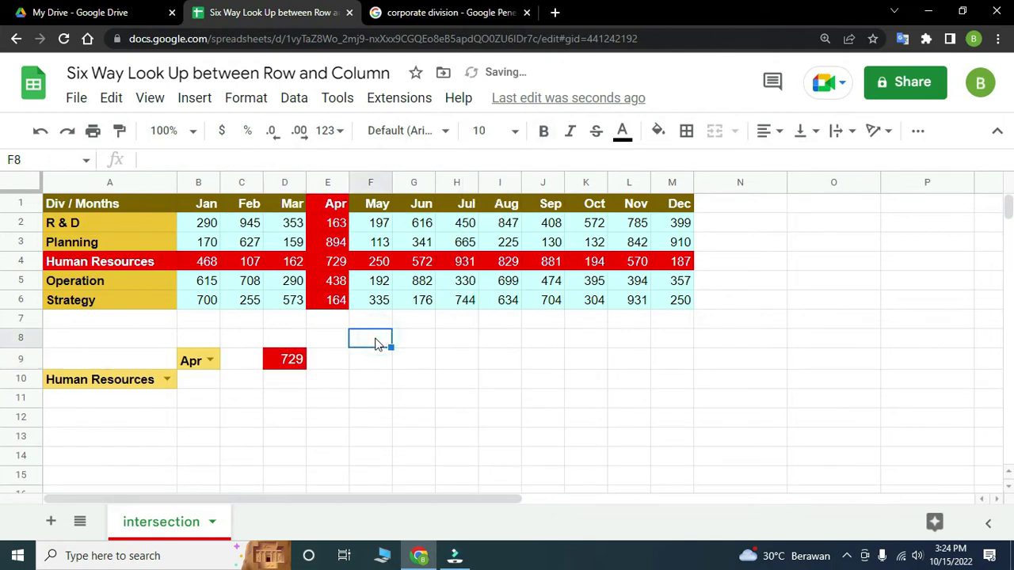
Show D9's formula as text in cell E9 with =FORMULATEXT(D9)
{"action": "left_click", "coordinate": [323, 361]}
{"action": "type", "text": "=FOR"}
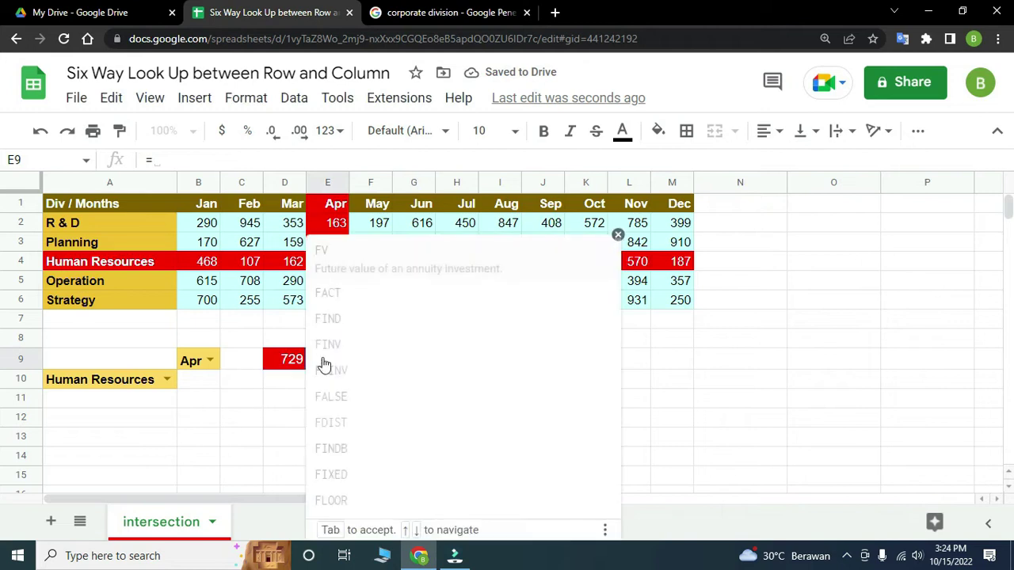
{"action": "type", "text": "MUL"}
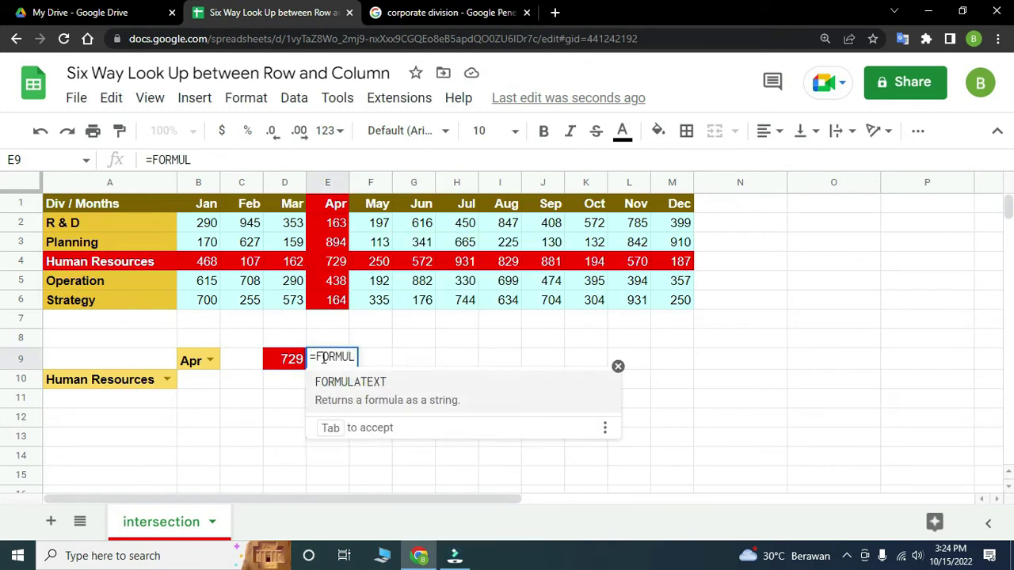
{"action": "left_click", "coordinate": [349, 388]}
{"action": "left_click", "coordinate": [288, 360]}
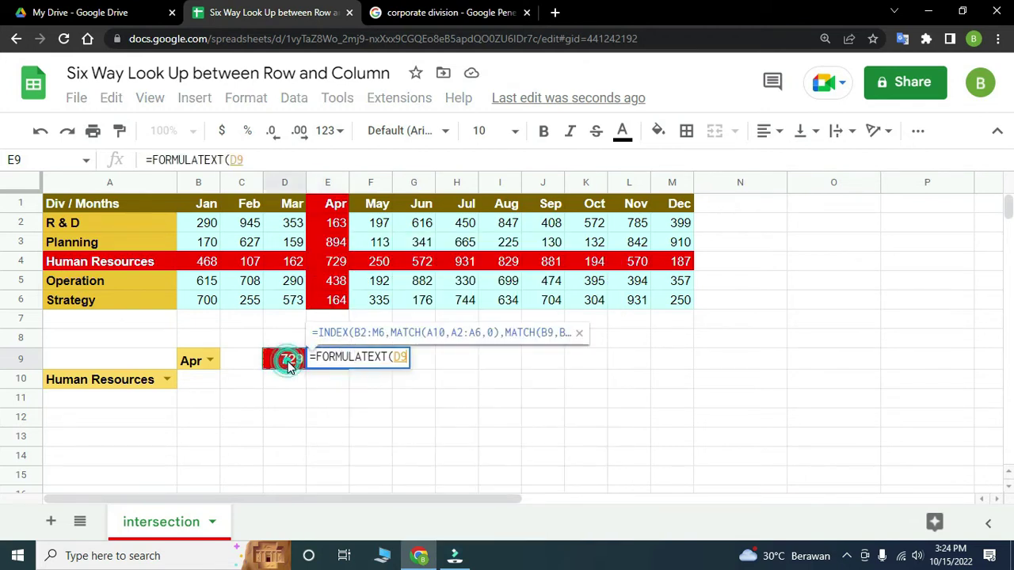
{"action": "key", "text": "Return"}
Format the formula text in E9 with a dark blue font colour and font size 11
{"action": "left_click", "coordinate": [336, 361]}
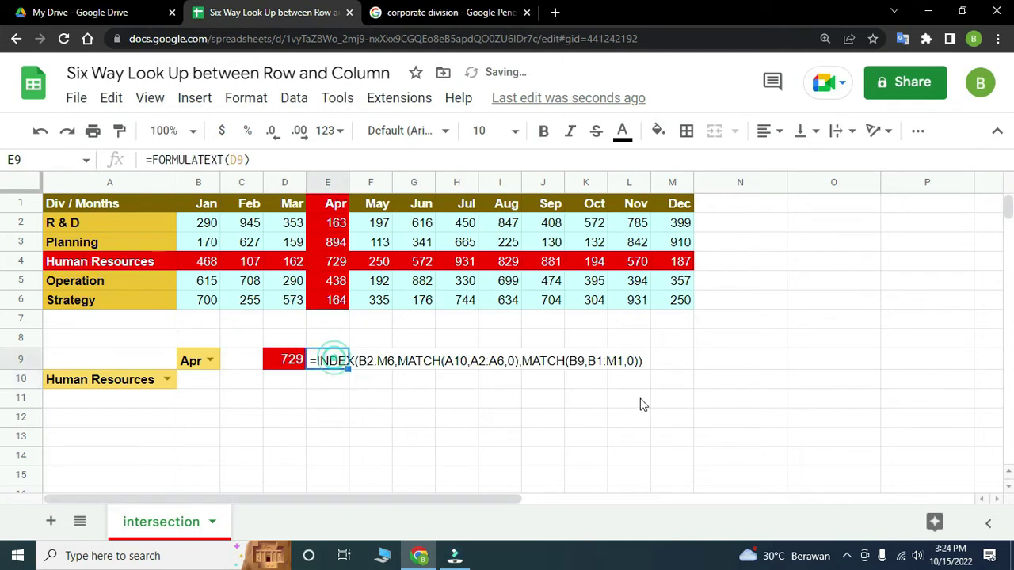
{"action": "left_click", "coordinate": [623, 131]}
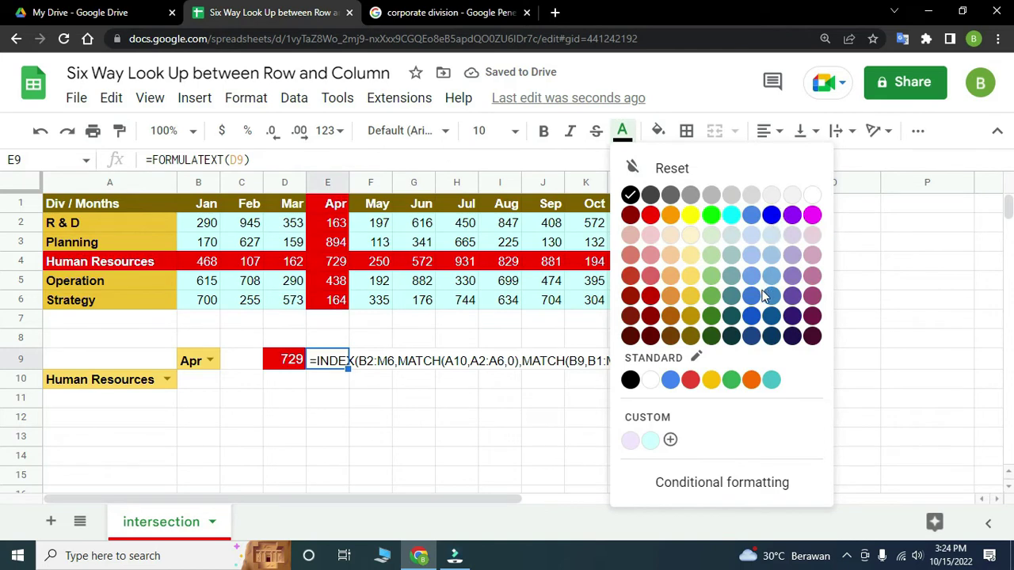
{"action": "left_click", "coordinate": [751, 317]}
{"action": "left_click", "coordinate": [542, 398]}
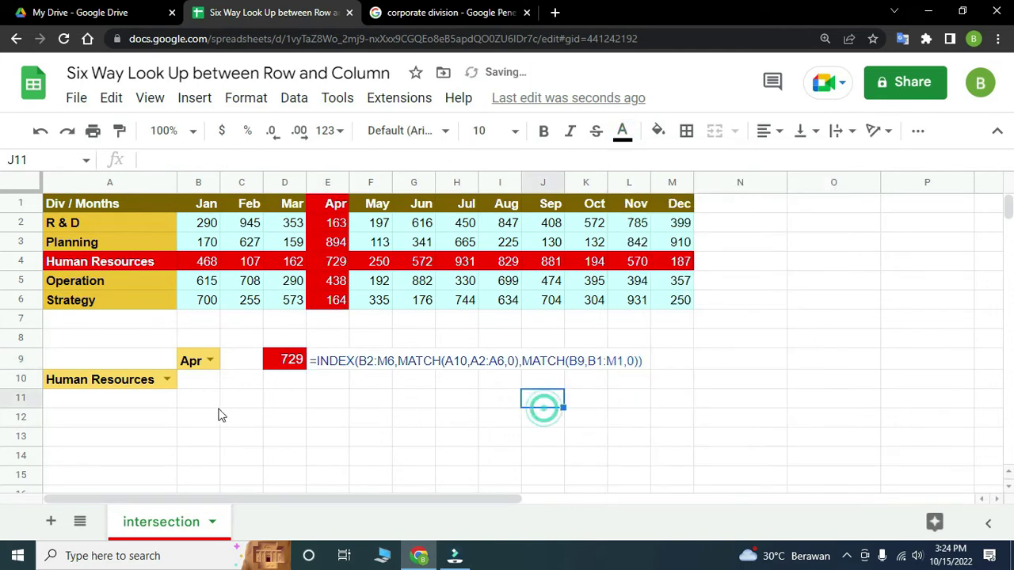
{"action": "left_click", "coordinate": [321, 360]}
{"action": "left_click", "coordinate": [516, 132]}
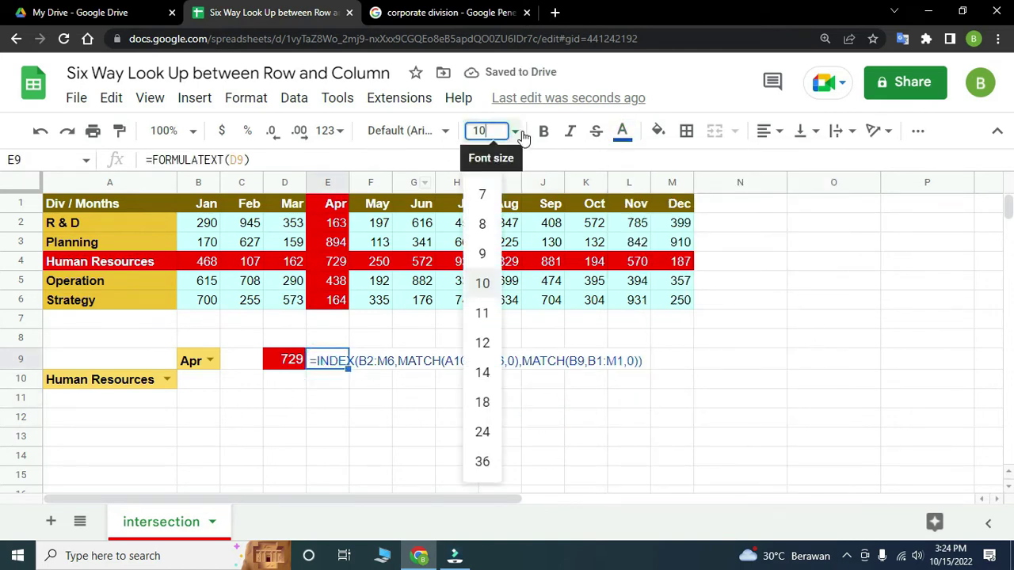
{"action": "left_click", "coordinate": [484, 316]}
{"action": "left_click", "coordinate": [401, 420]}
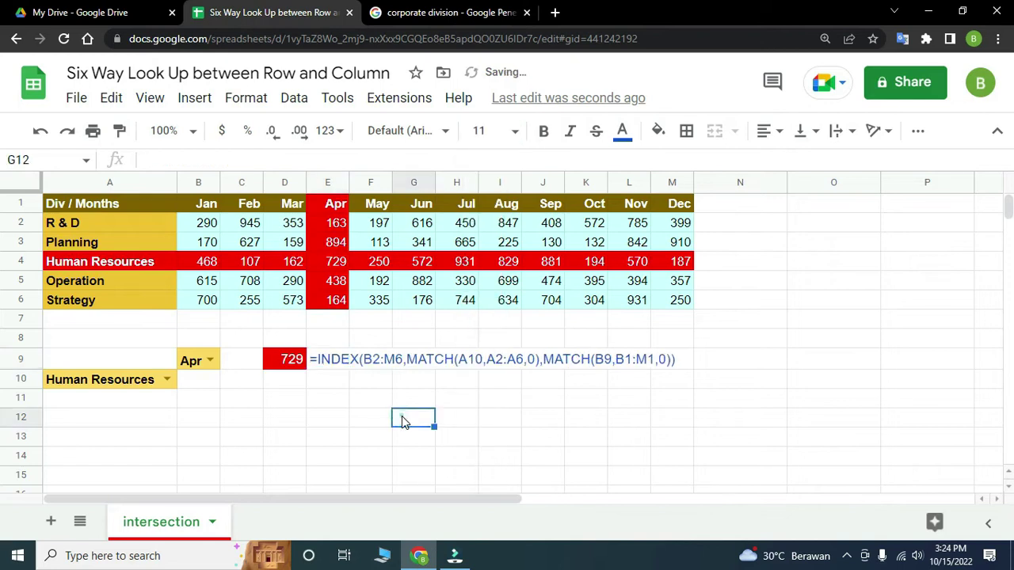
Increase the font size of the formula text in E9 to 12
{"action": "left_click", "coordinate": [338, 367]}
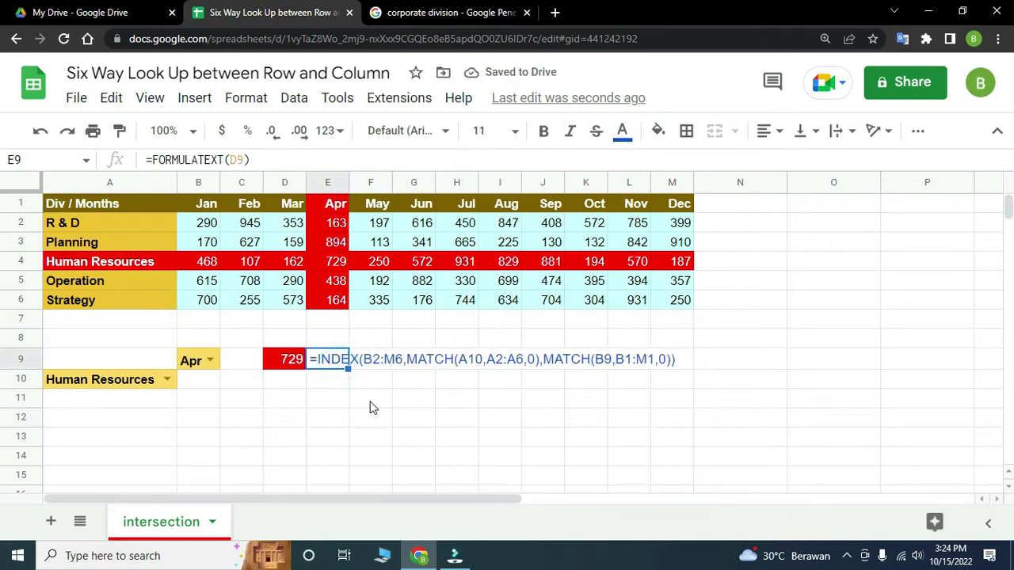
{"action": "left_click", "coordinate": [520, 134]}
{"action": "left_click", "coordinate": [482, 341]}
{"action": "left_click", "coordinate": [459, 425]}
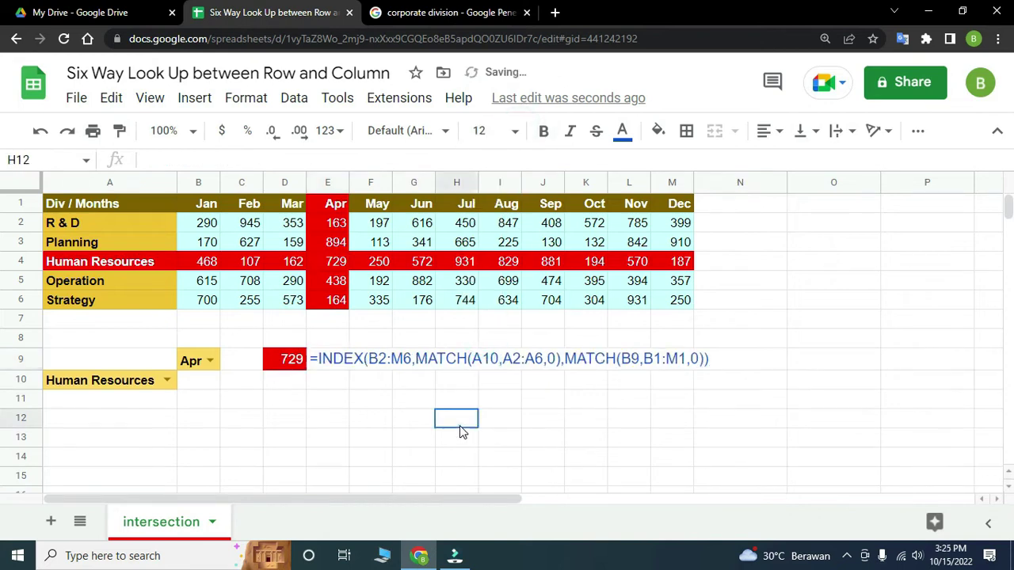
Start a SUMPRODUCT formula in D10 with the month condition (A1:M1=B9)
{"action": "left_click", "coordinate": [274, 381]}
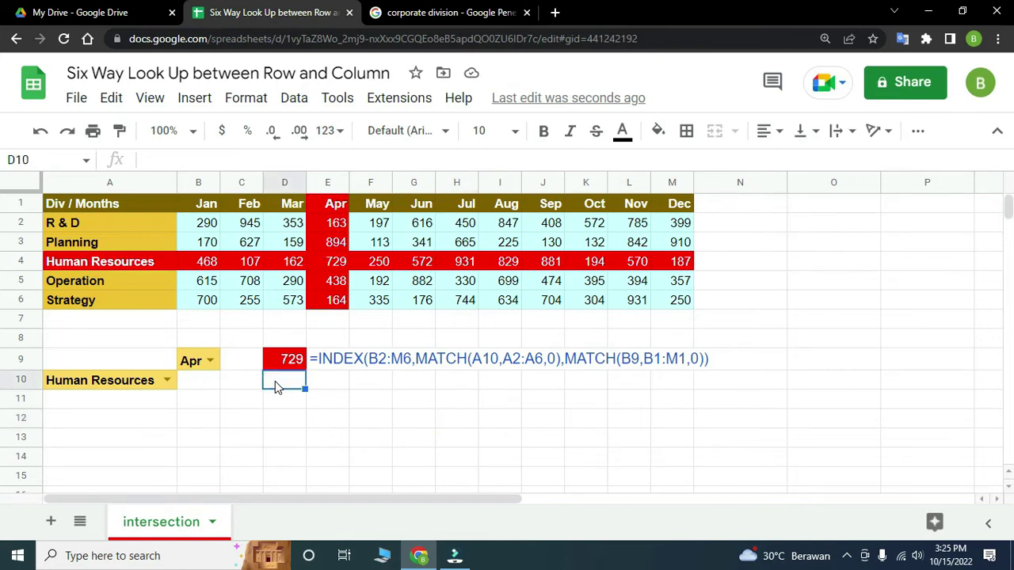
{"action": "type", "text": "=SUM"}
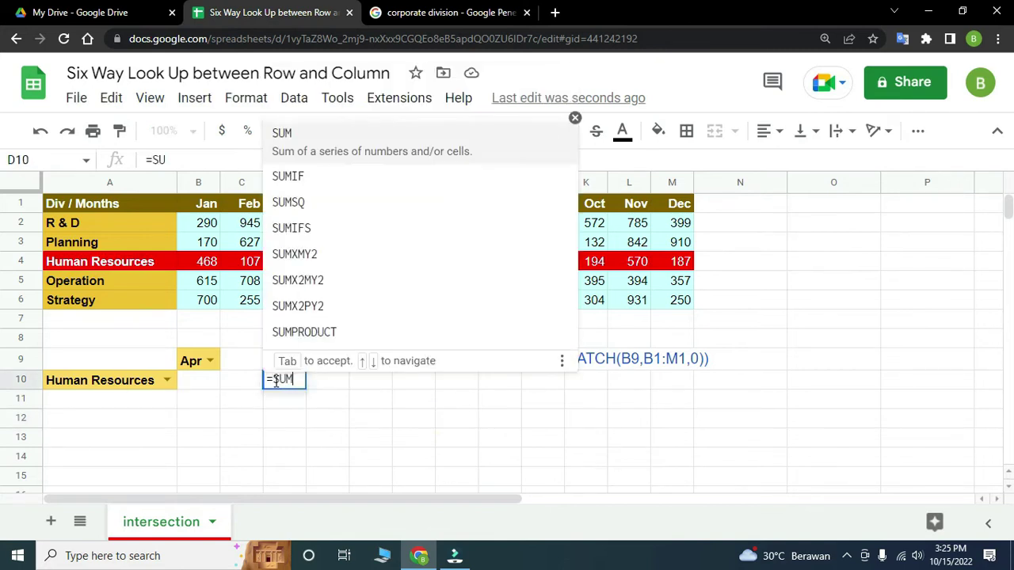
{"action": "type", "text": "PRO"}
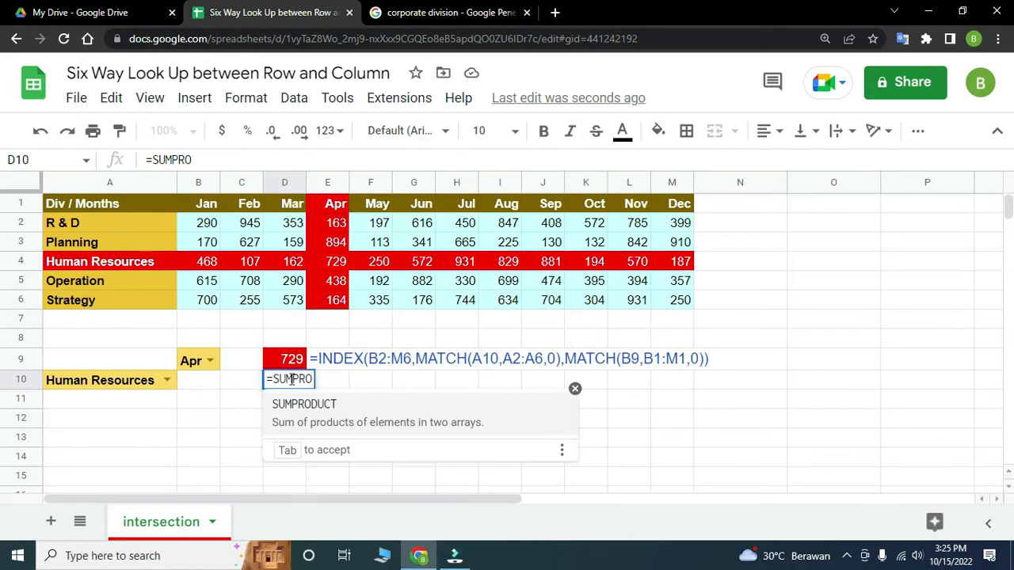
{"action": "left_click", "coordinate": [295, 410]}
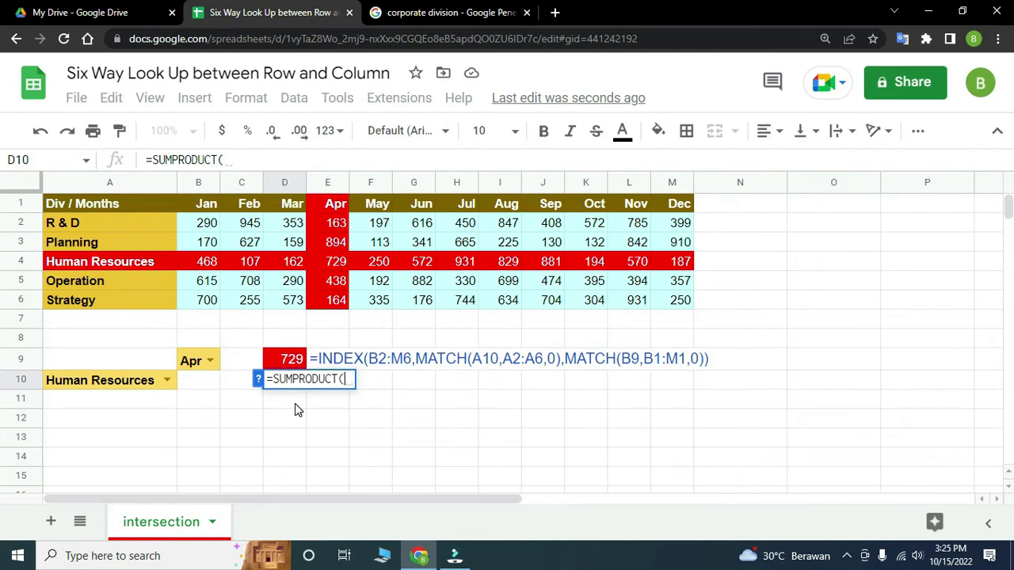
{"action": "type", "text": "("}
{"action": "left_click", "coordinate": [79, 205]}
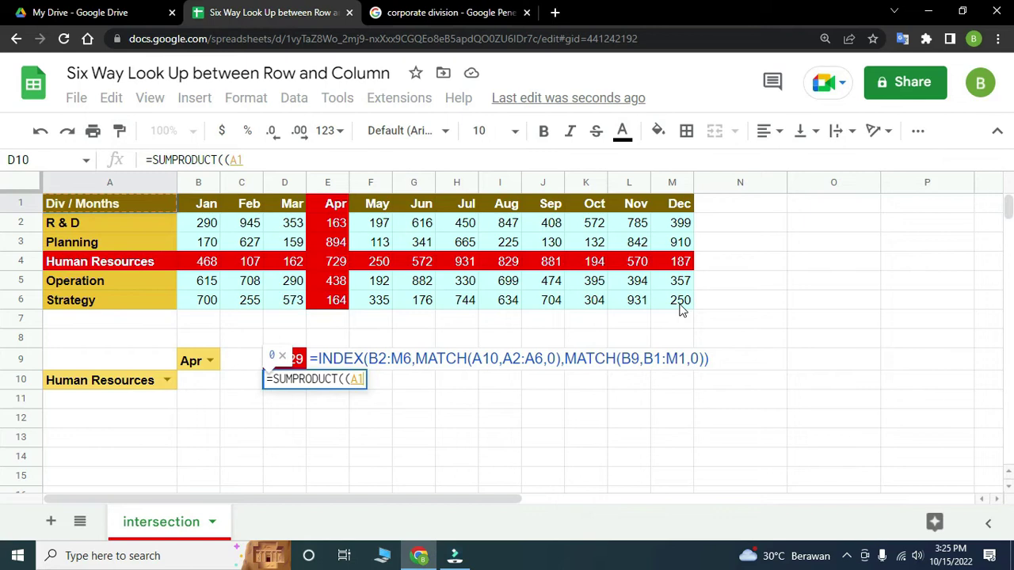
{"action": "left_click", "coordinate": [670, 208], "text": "shift"}
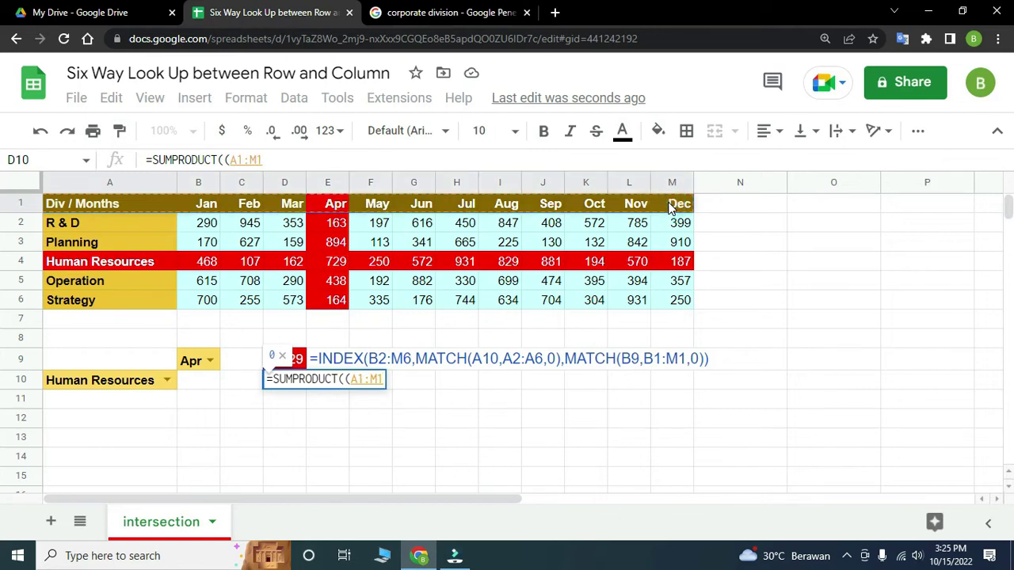
{"action": "type", "text": "="}
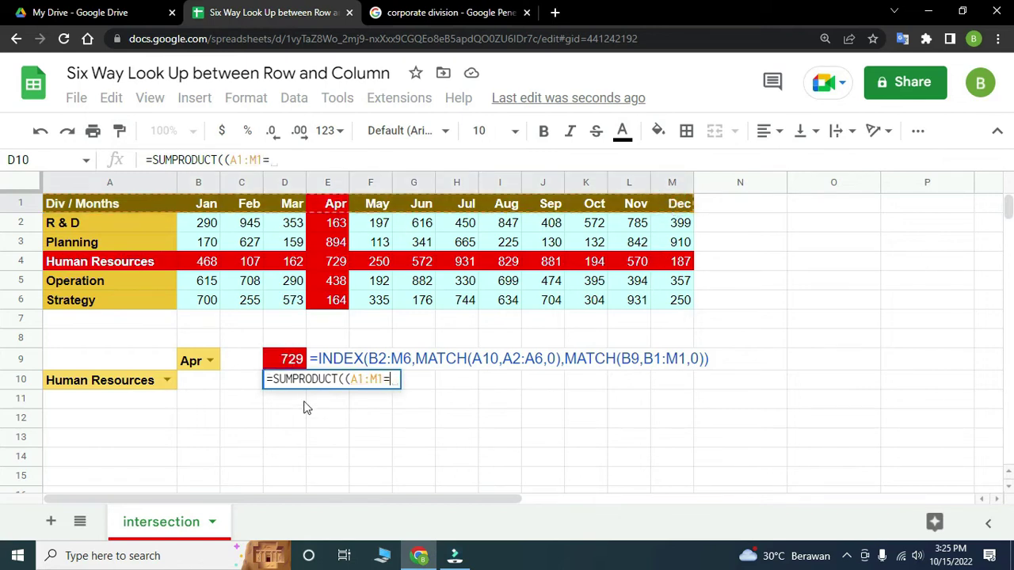
{"action": "left_click", "coordinate": [192, 365]}
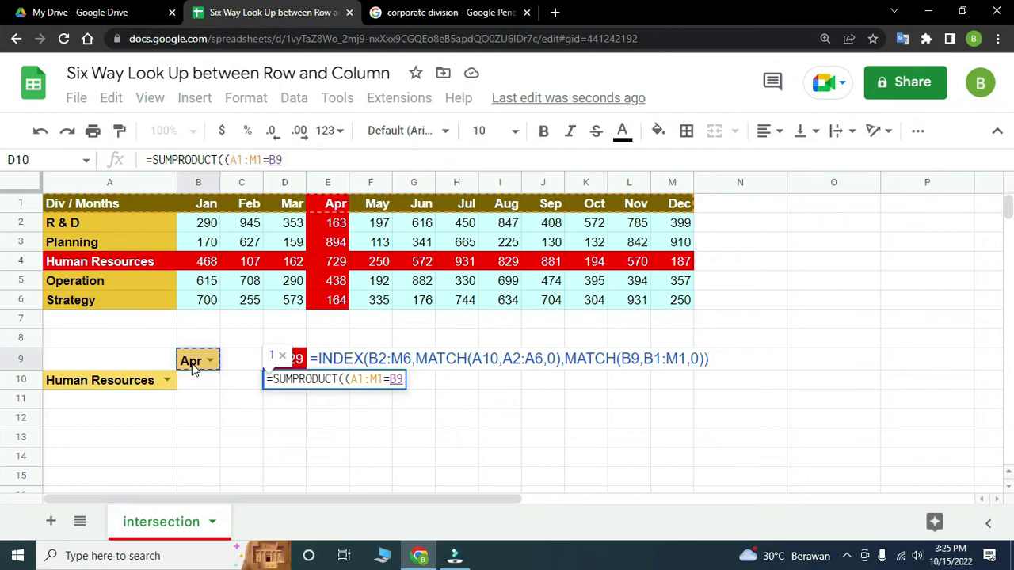
{"action": "type", "text": ")"}
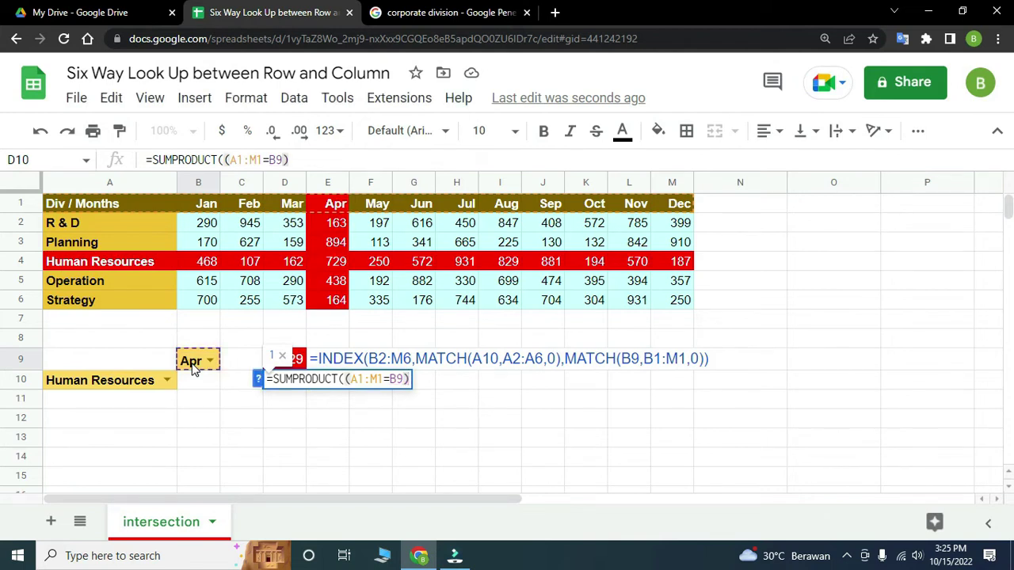
Multiply the month condition in D10's SUMPRODUCT by the division condition (A1:A6=A10)
{"action": "type", "text": "*"}
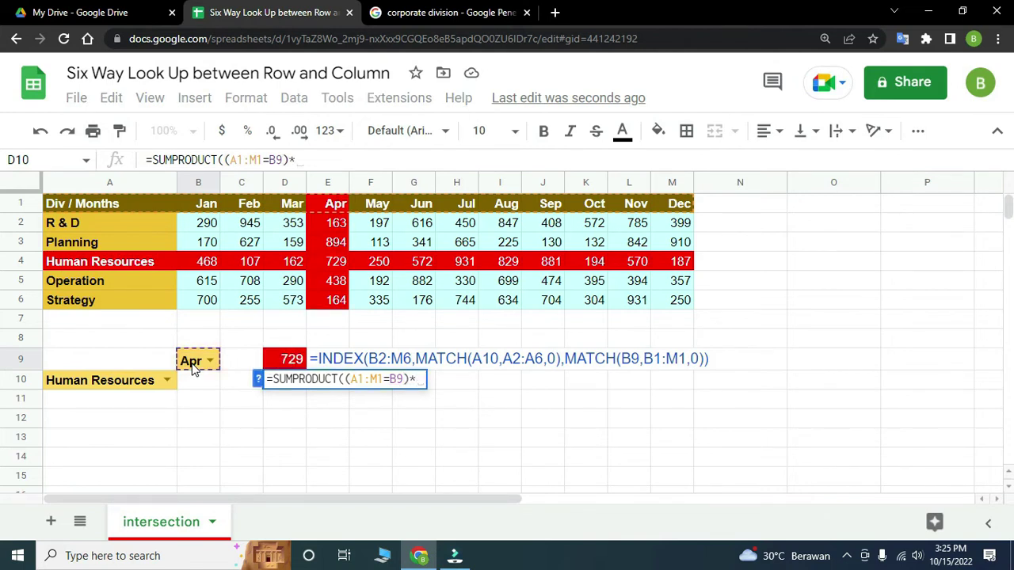
{"action": "type", "text": "("}
{"action": "left_click_drag", "start_coordinate": [78, 202], "coordinate": [77, 301]}
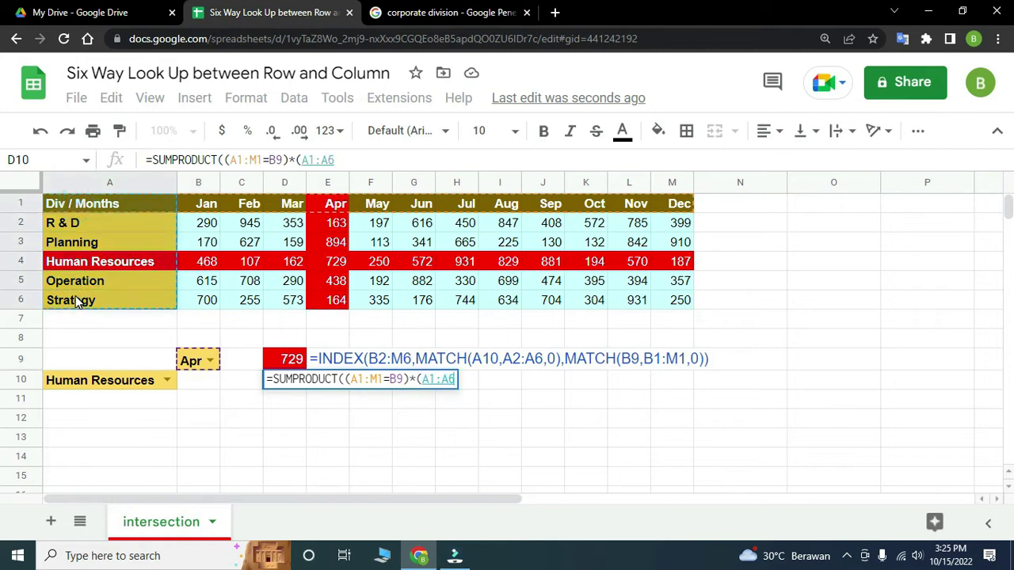
{"action": "type", "text": "="}
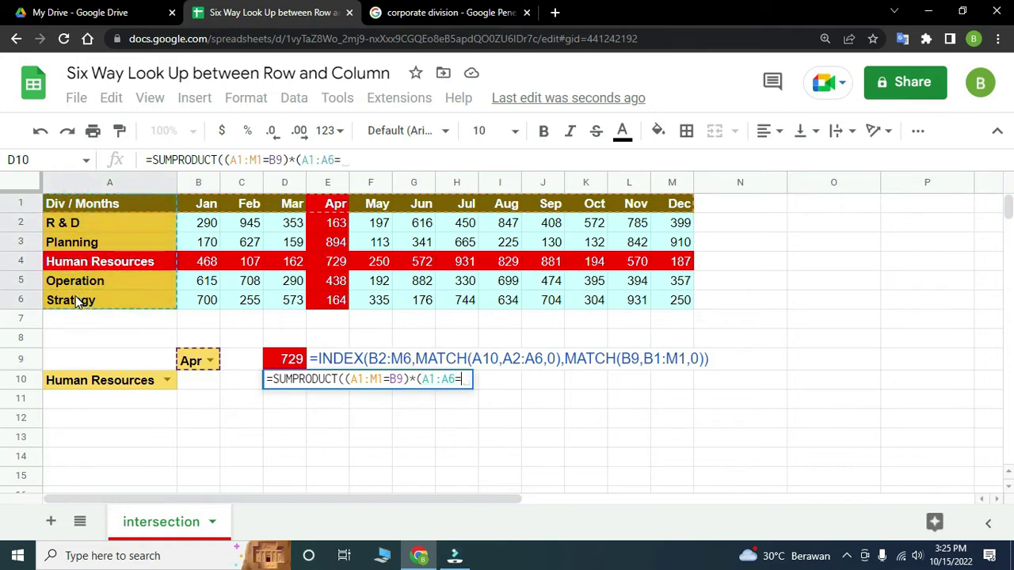
{"action": "left_click", "coordinate": [70, 383]}
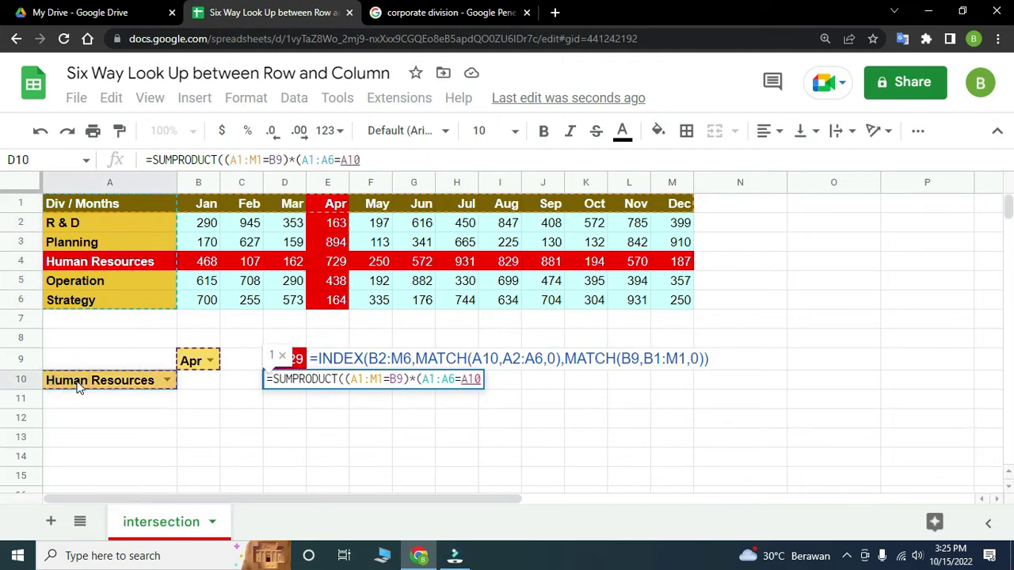
{"action": "type", "text": ")"}
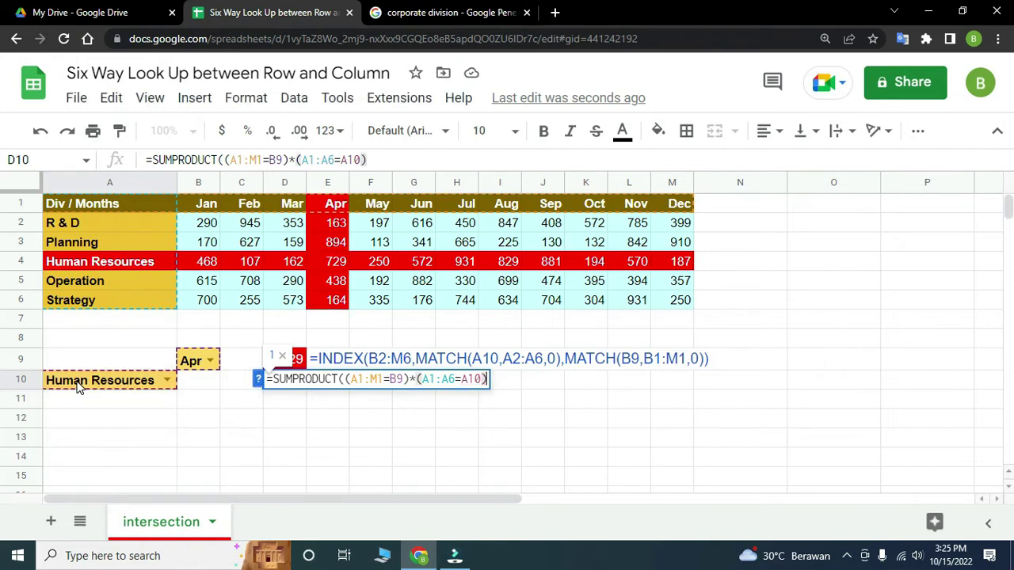
Add A1:M6 as the second array of D10's SUMPRODUCT and enter the formula
{"action": "type", "text": ","}
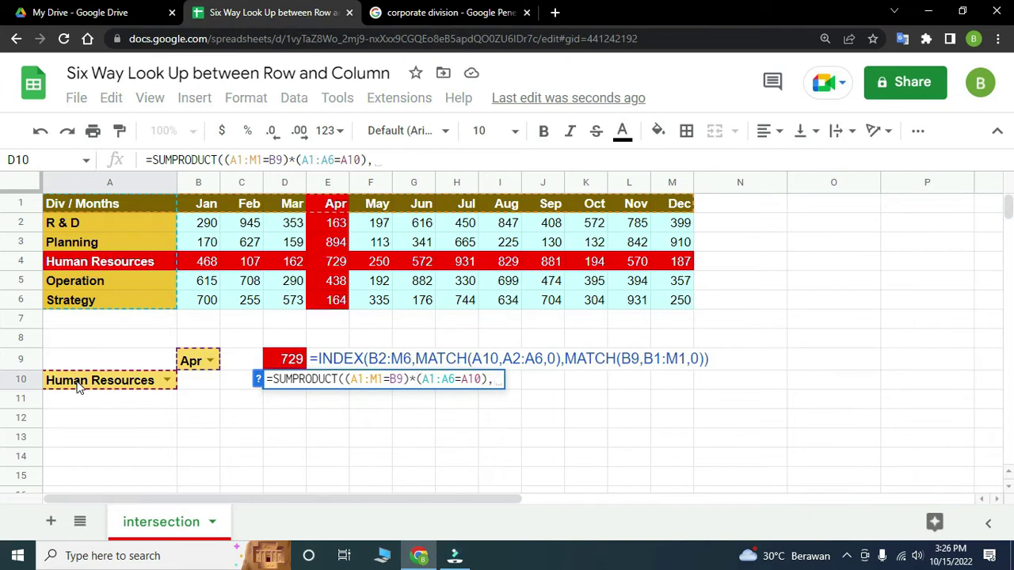
{"action": "left_click", "coordinate": [82, 204]}
{"action": "left_click_drag", "start_coordinate": [82, 208], "coordinate": [679, 311]}
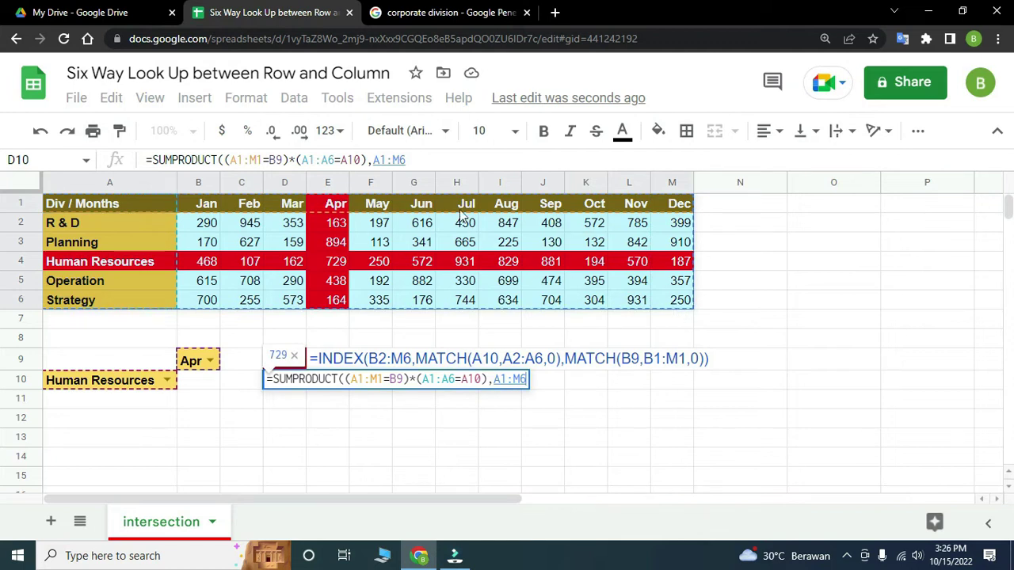
{"action": "left_click", "coordinate": [435, 163]}
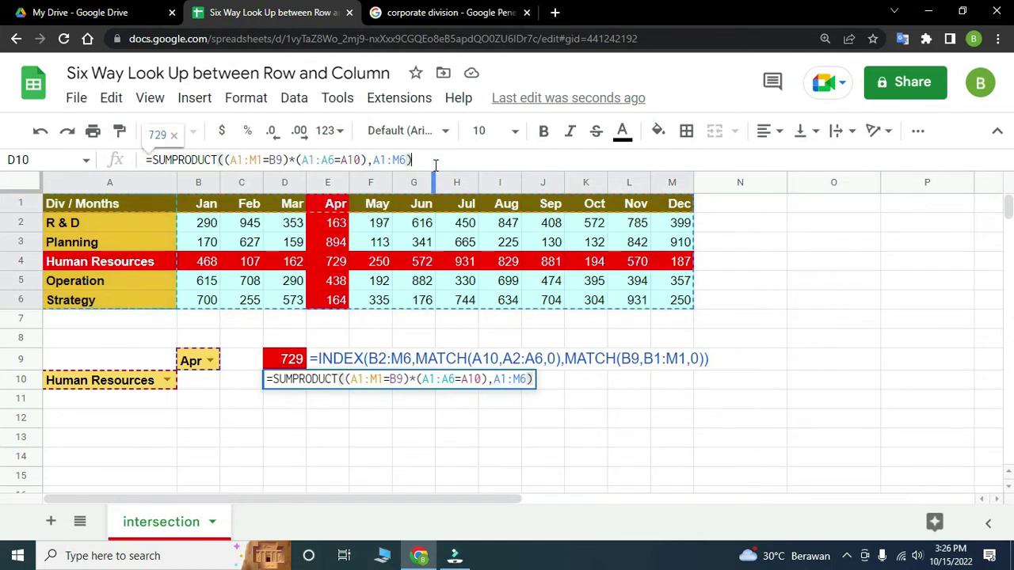
{"action": "key", "text": "Return"}
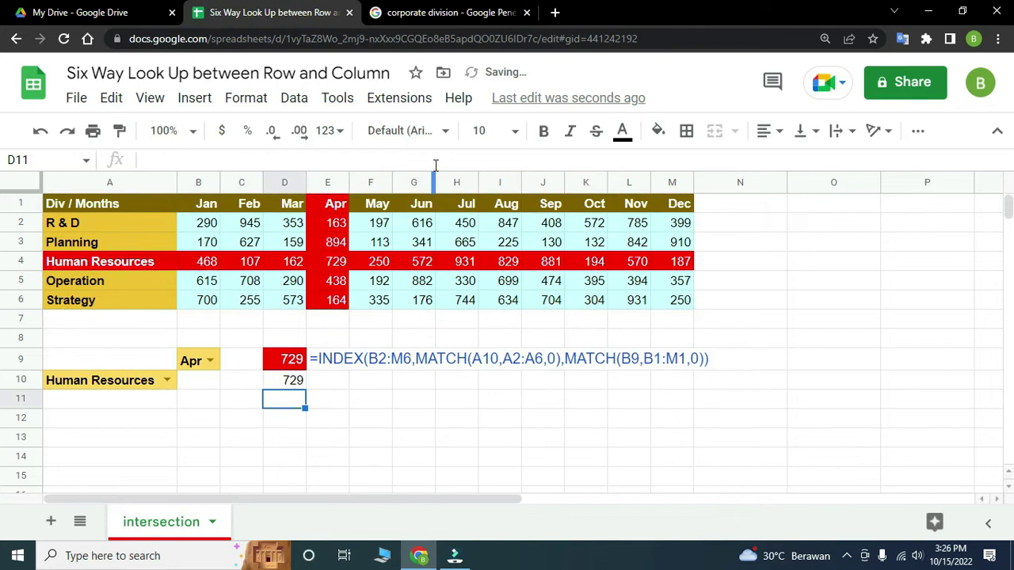
Copy the formatting of D9:E9 onto D10:E10
{"action": "left_click", "coordinate": [301, 362]}
{"action": "left_click", "coordinate": [325, 363], "text": "shift"}
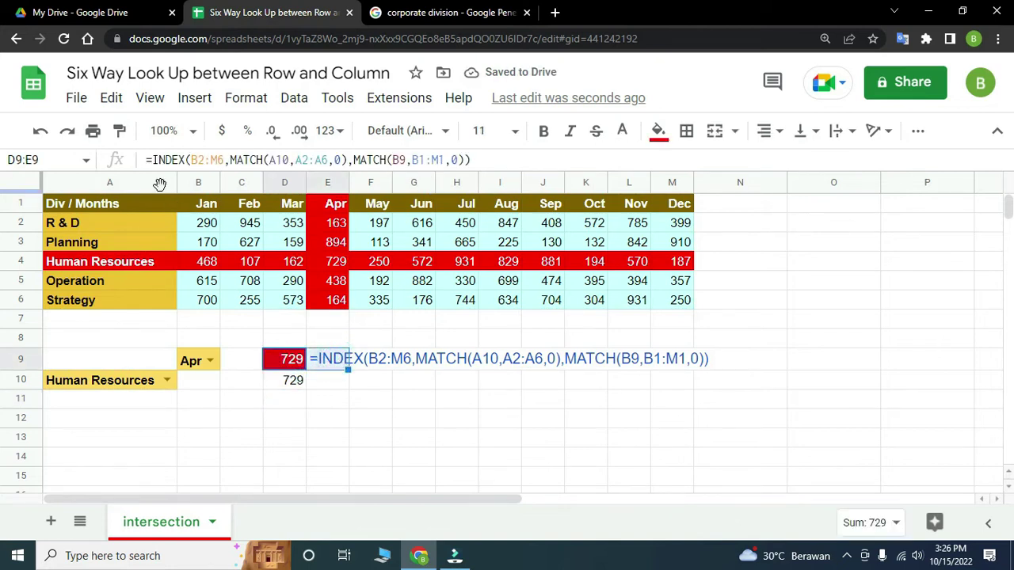
{"action": "left_click", "coordinate": [120, 131]}
{"action": "left_click_drag", "start_coordinate": [281, 380], "coordinate": [329, 381]}
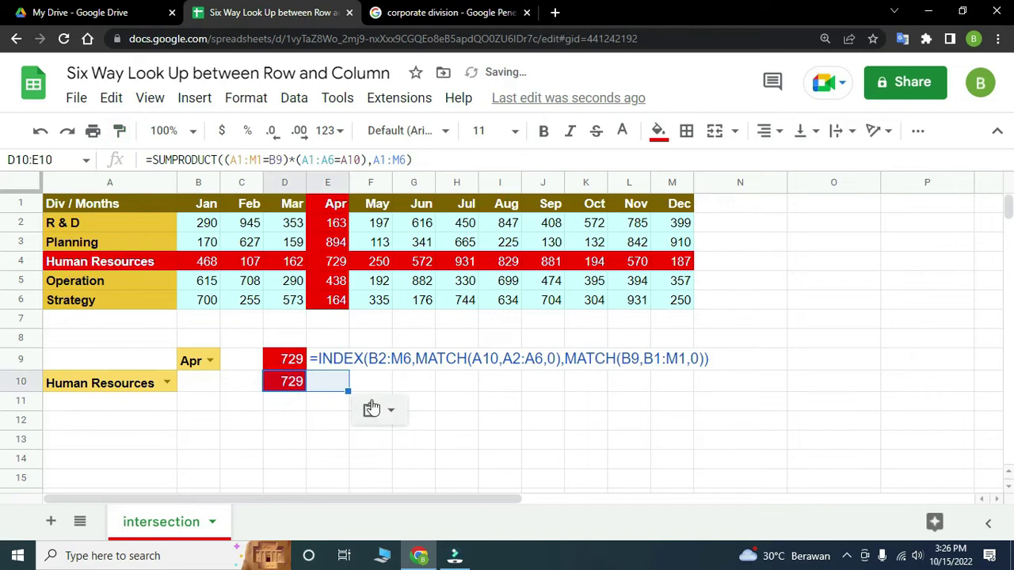
{"action": "left_click", "coordinate": [390, 410]}
{"action": "left_click", "coordinate": [448, 422]}
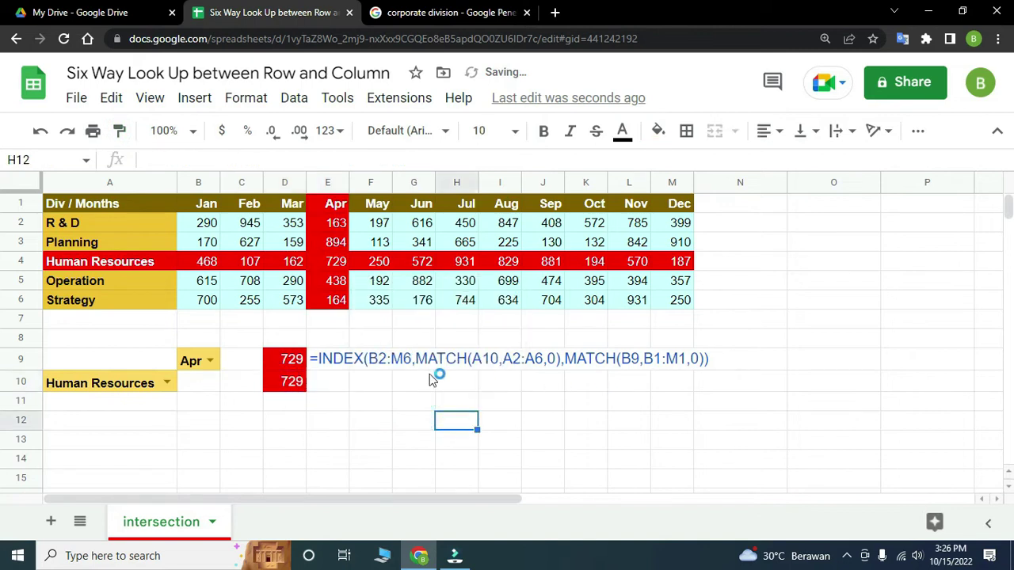
Show D10's formula as text in cell E10 with =FORMULATEXT(D10)
{"action": "left_click", "coordinate": [339, 359]}
{"action": "left_click", "coordinate": [325, 385]}
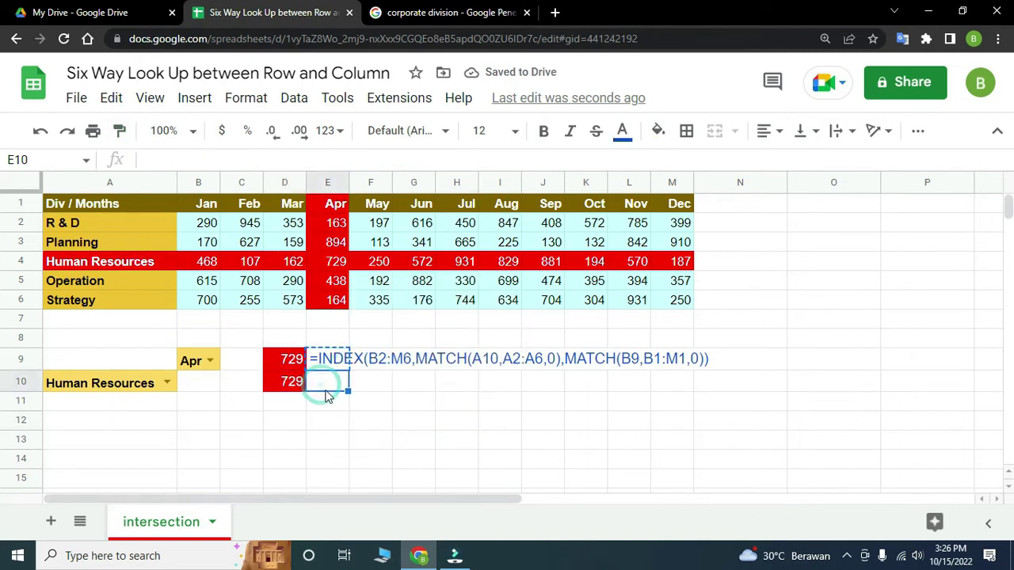
{"action": "type", "text": "=FORMULATEXT(D10)"}
{"action": "left_click", "coordinate": [346, 426]}
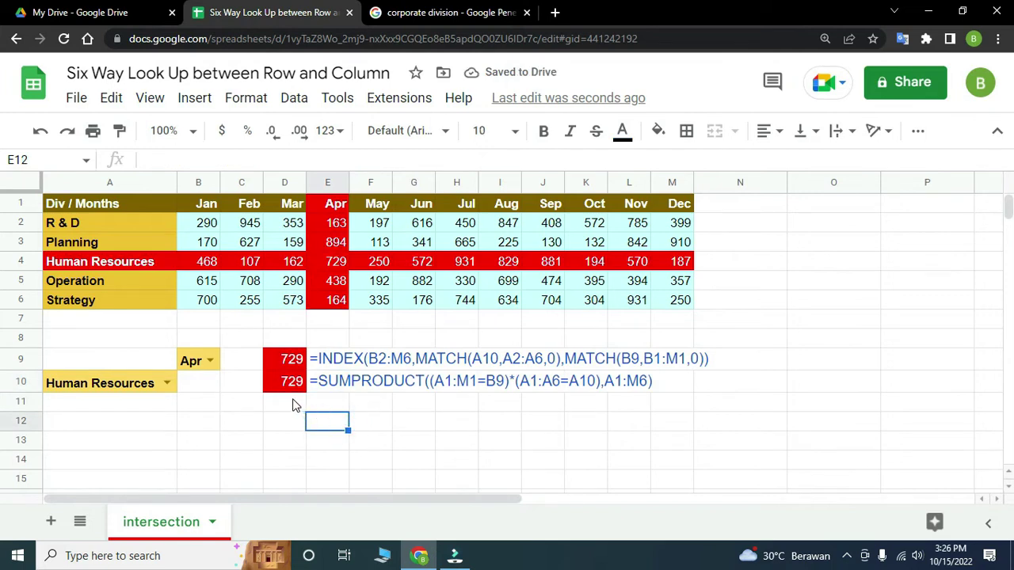
Start a VLOOKUP formula in D11 with A10 as the search key and A1:M6 as the range
{"action": "left_click", "coordinate": [289, 406]}
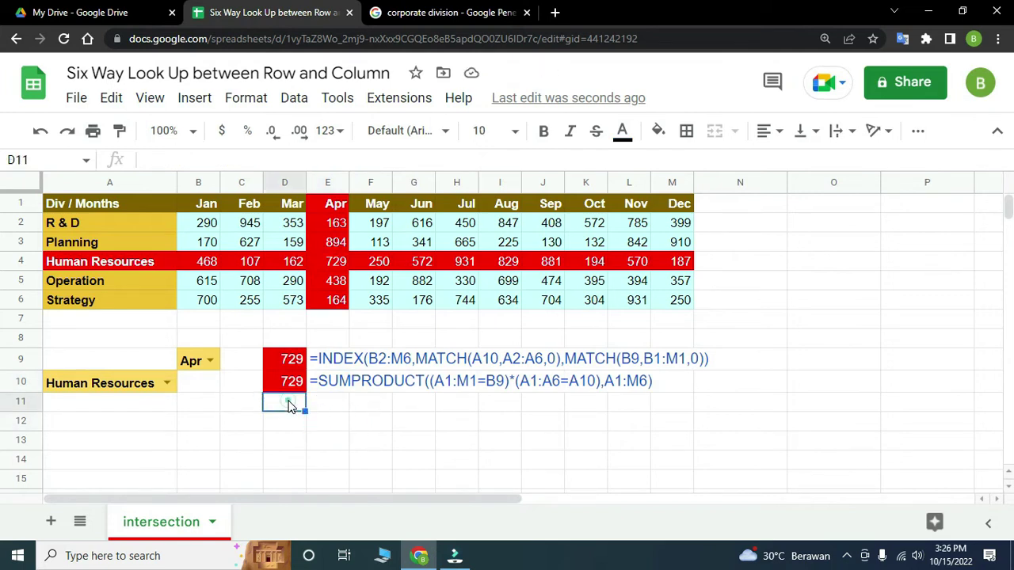
{"action": "type", "text": "=VL"}
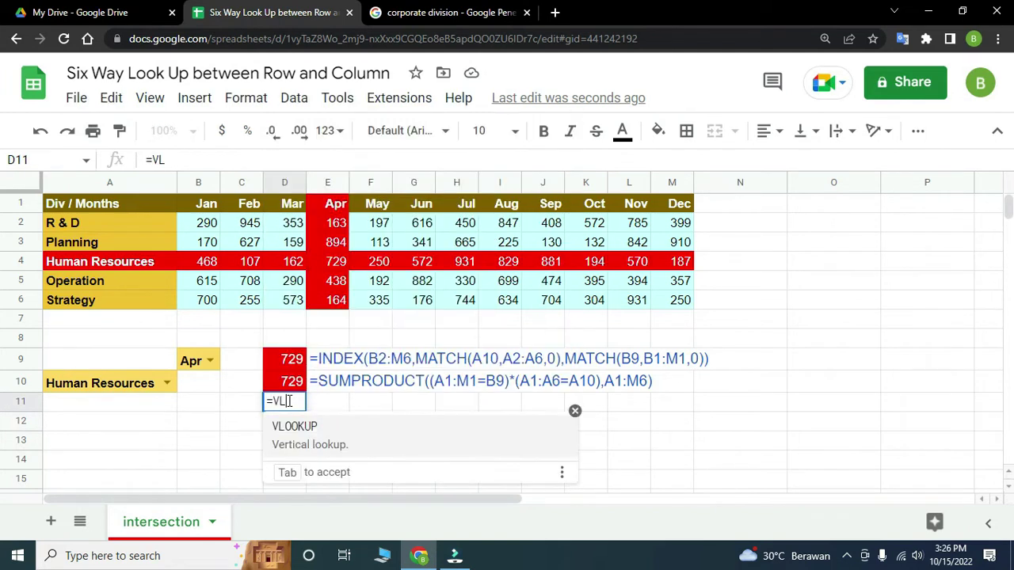
{"action": "left_click", "coordinate": [293, 427]}
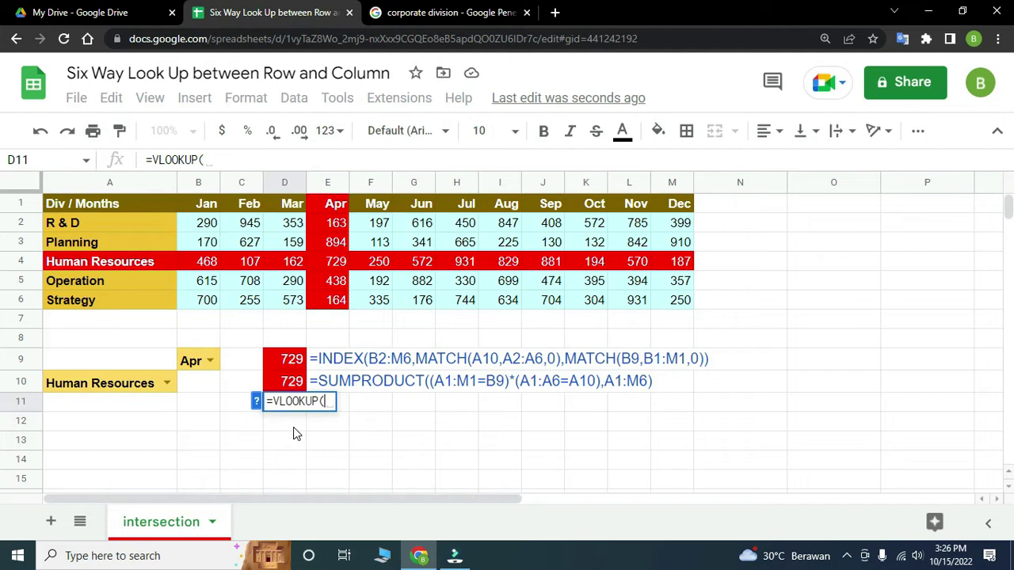
{"action": "left_click", "coordinate": [120, 383]}
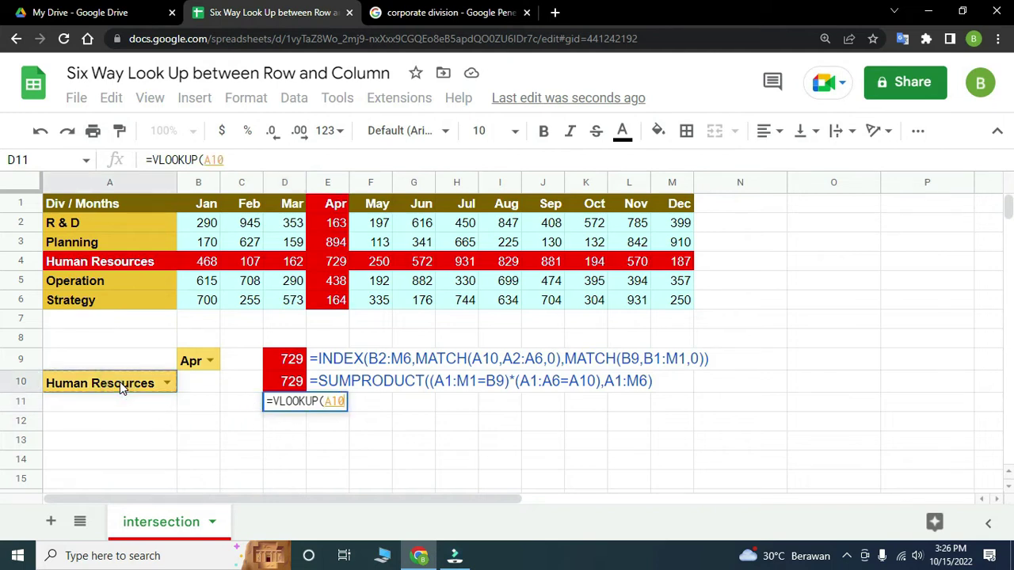
{"action": "type", "text": ","}
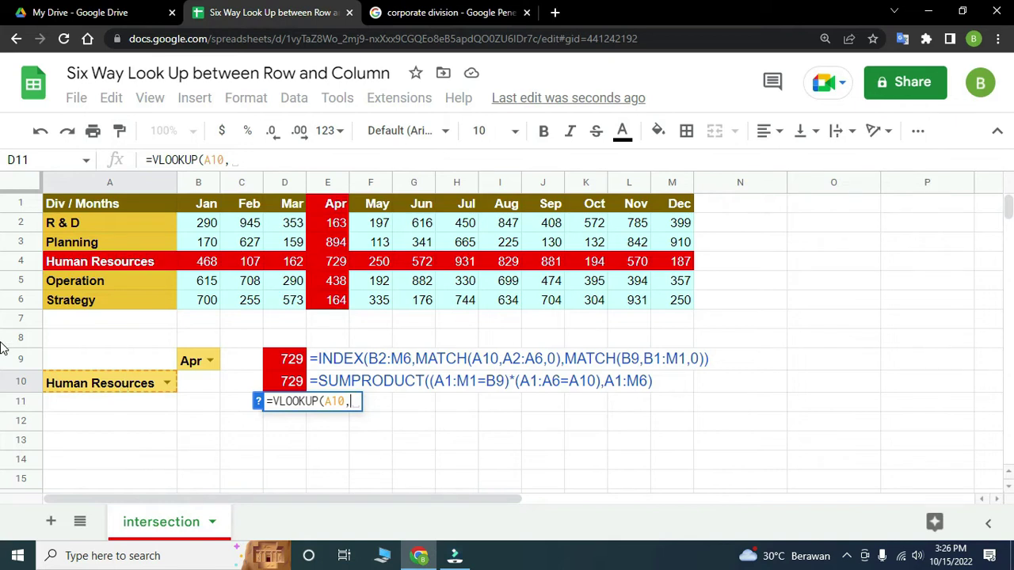
{"action": "left_click_drag", "start_coordinate": [72, 201], "coordinate": [664, 307]}
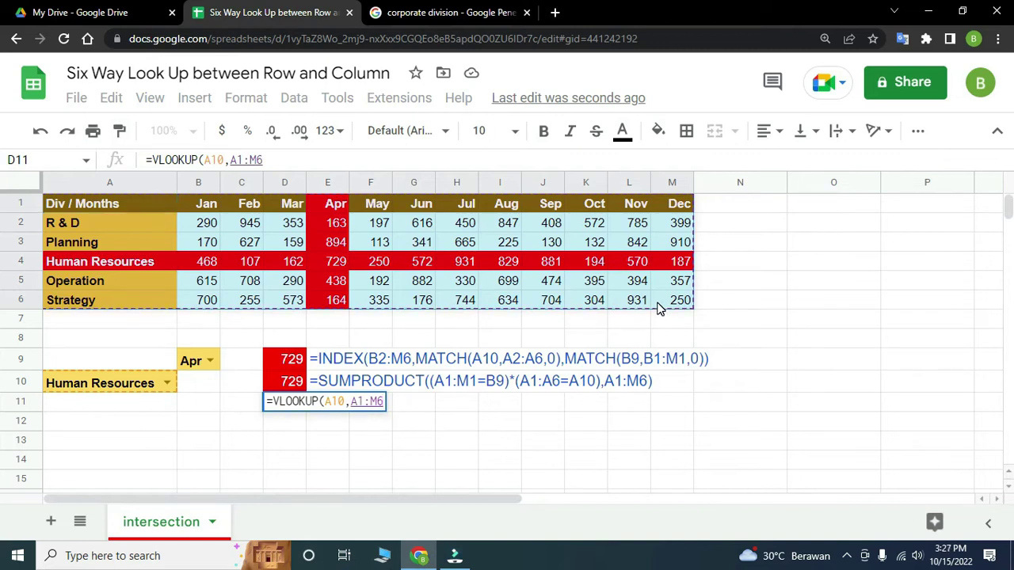
{"action": "type", "text": ","}
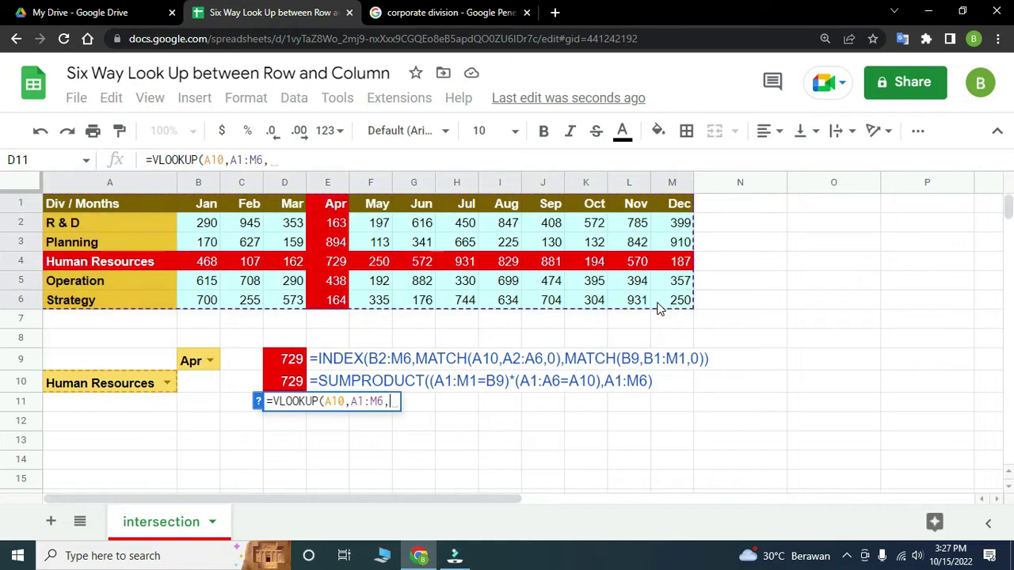
Nest a MATCH function as the column index of D11's VLOOKUP, searching for B9 in the month headers B1:M1
{"action": "type", "text": "MATCH"}
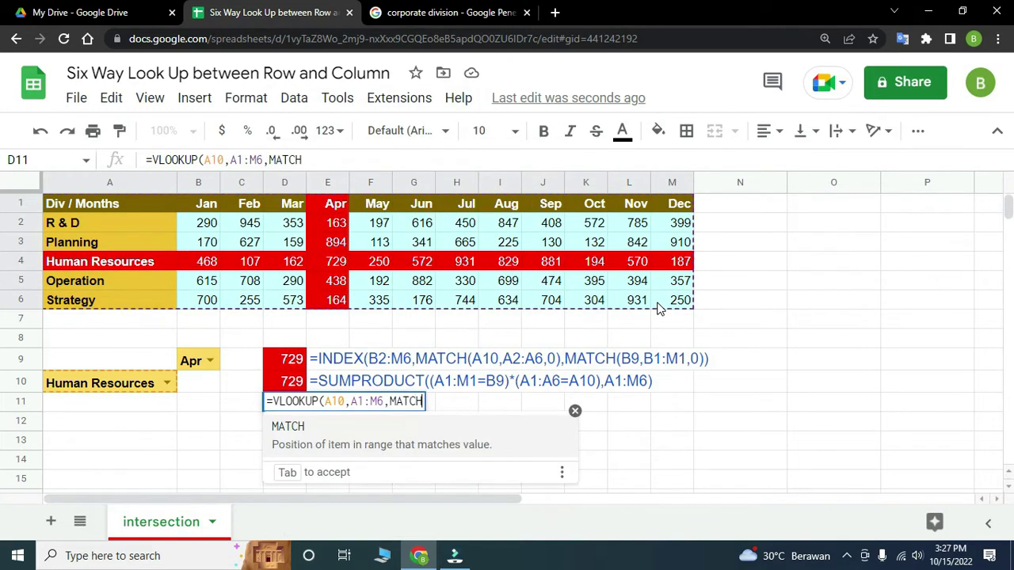
{"action": "type", "text": "("}
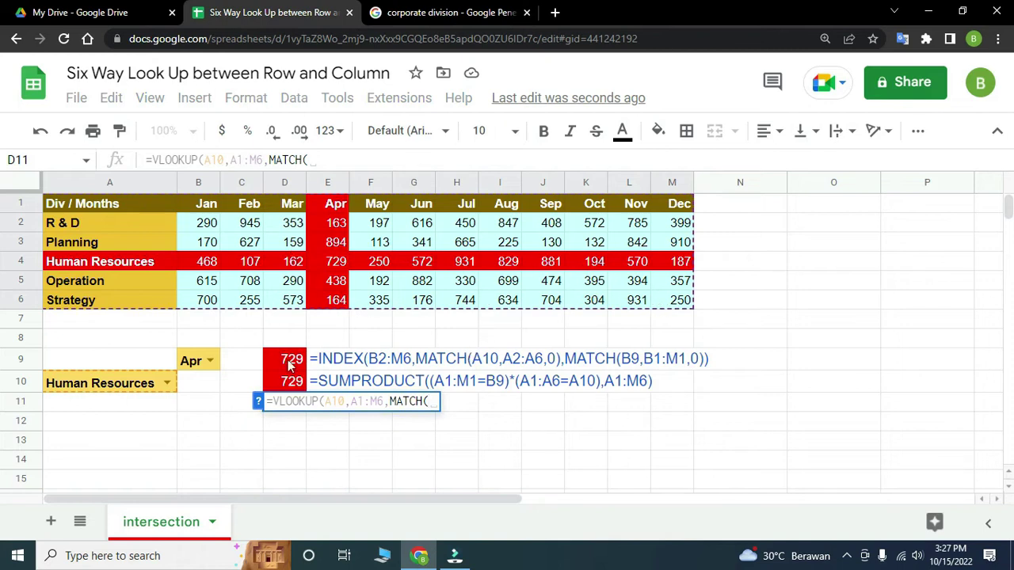
{"action": "left_click", "coordinate": [199, 363]}
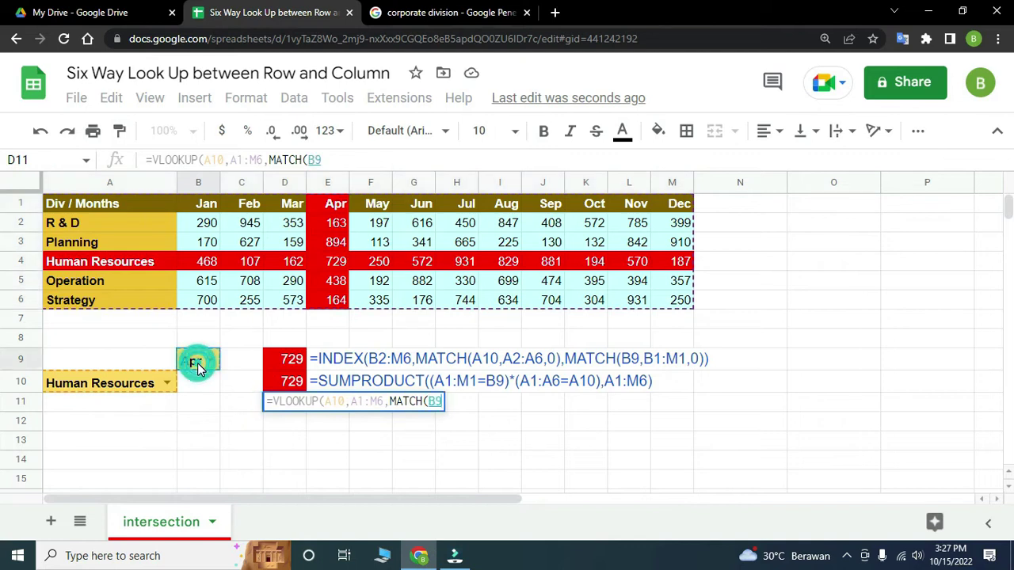
{"action": "type", "text": ","}
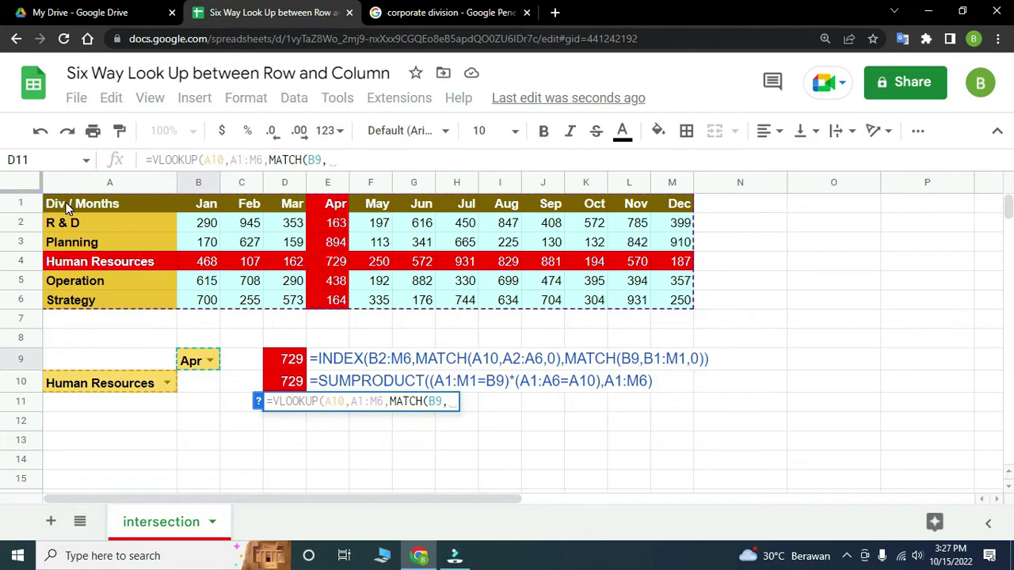
{"action": "left_click_drag", "start_coordinate": [68, 206], "coordinate": [672, 218]}
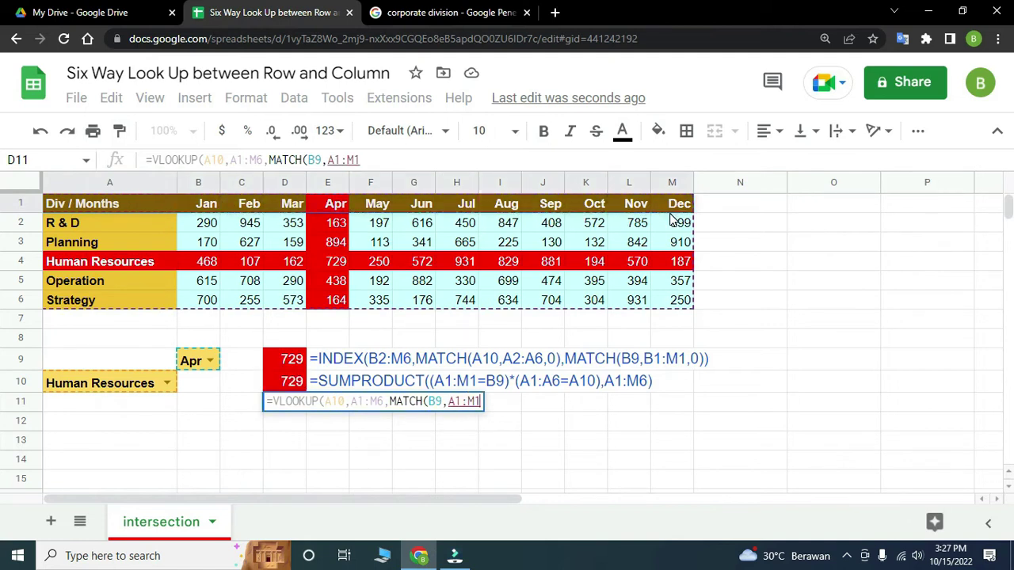
{"action": "left_click_drag", "start_coordinate": [205, 208], "coordinate": [656, 202]}
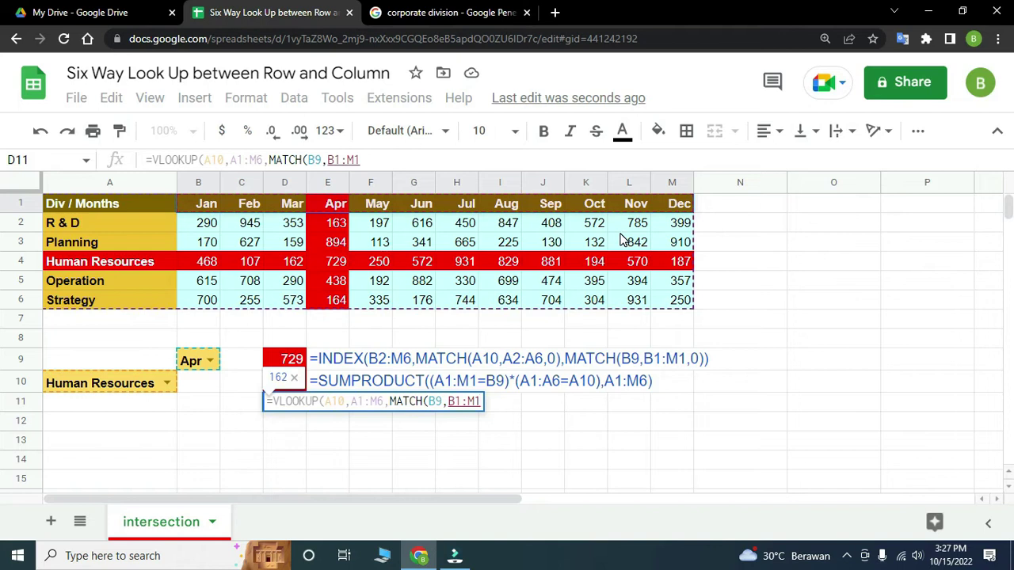
Complete D11's VLOOKUP with match type 0, +1 after MATCH and 0 as the final argument, and enter the formula
{"action": "type", "text": ","}
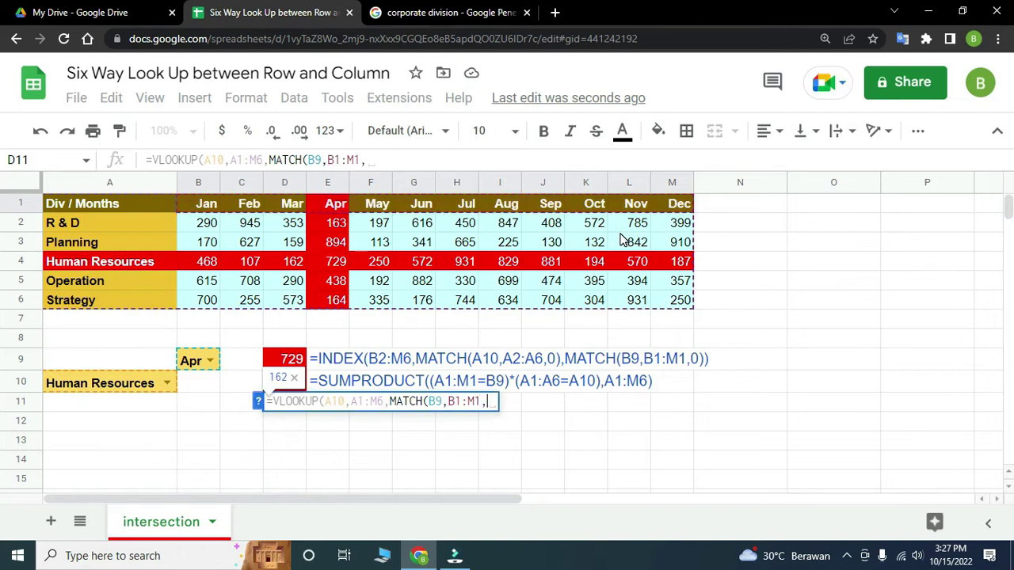
{"action": "type", "text": "0)+1"}
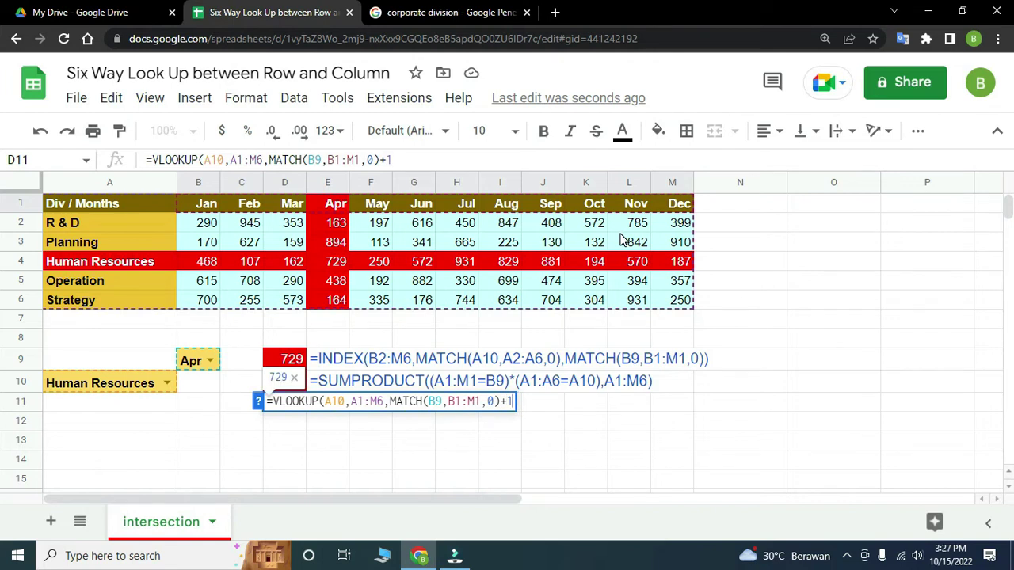
{"action": "type", "text": ",0)"}
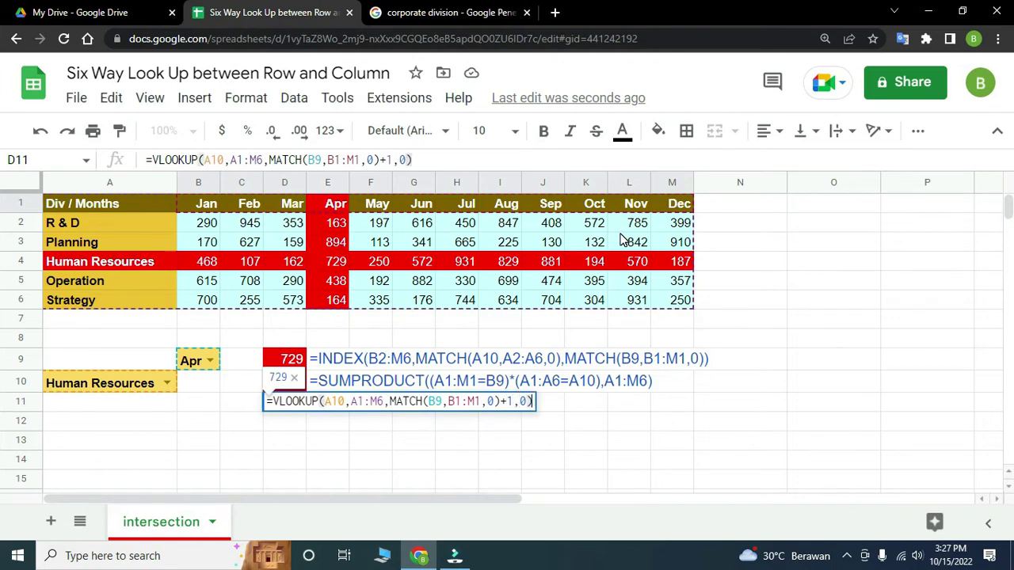
{"action": "key", "text": "Return"}
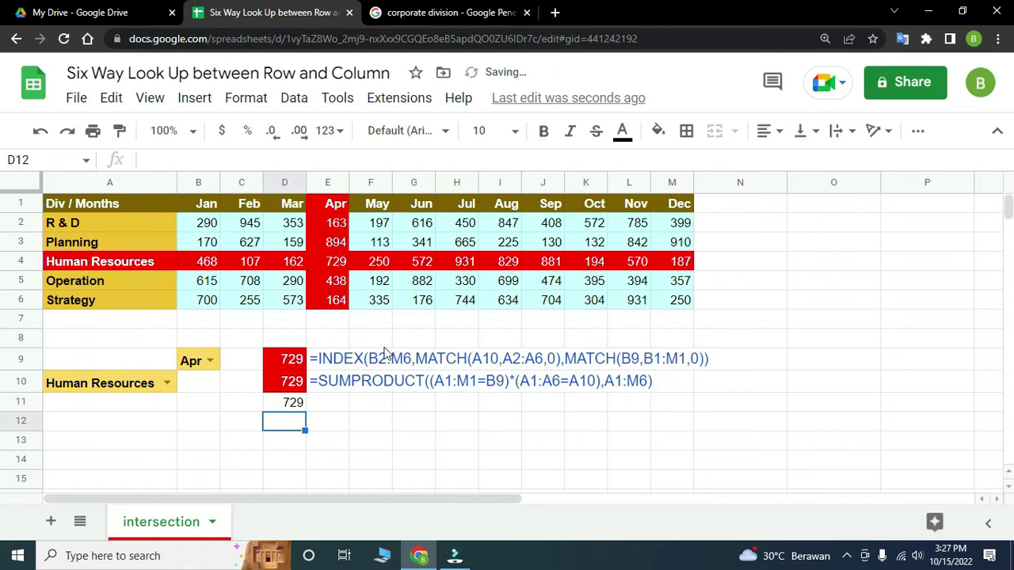
Copy the formatting of D9:D10 down onto D11:D14
{"action": "left_click", "coordinate": [290, 381]}
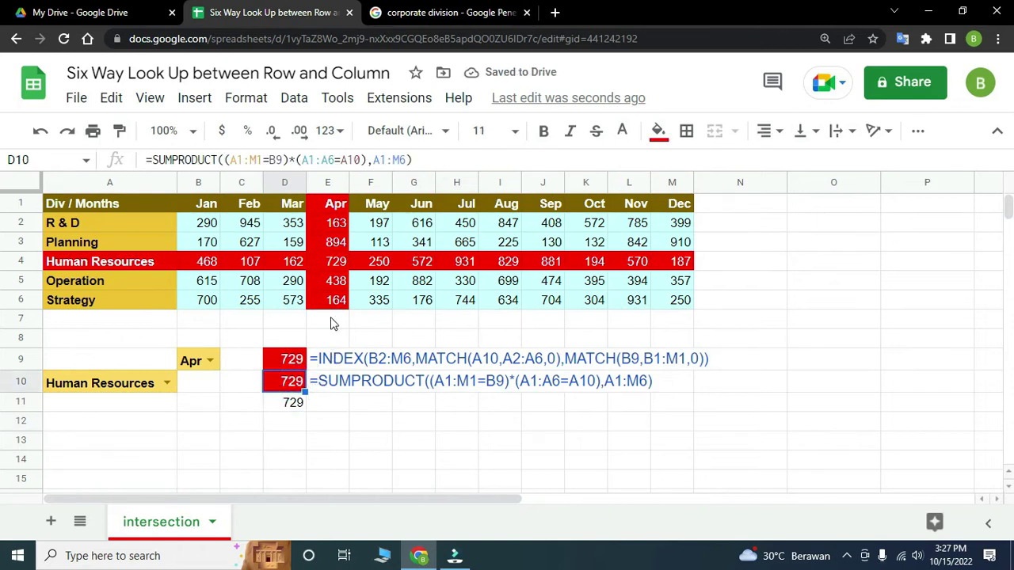
{"action": "left_click", "coordinate": [285, 358]}
{"action": "left_click_drag", "start_coordinate": [287, 369], "coordinate": [283, 381]}
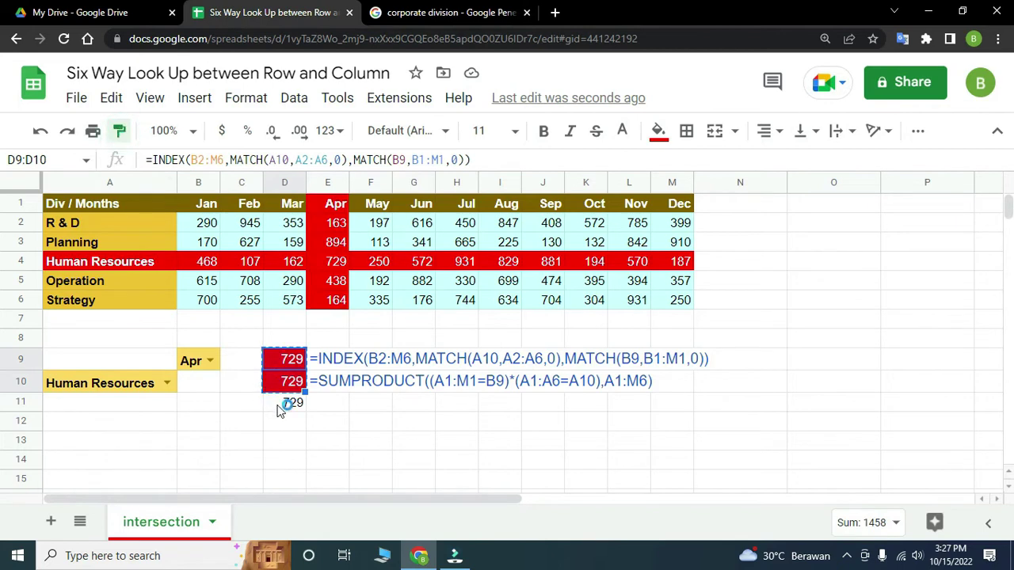
{"action": "left_click", "coordinate": [287, 406]}
{"action": "left_click", "coordinate": [389, 419]}
{"action": "left_click_drag", "start_coordinate": [289, 405], "coordinate": [290, 423]}
{"action": "left_click", "coordinate": [120, 131]}
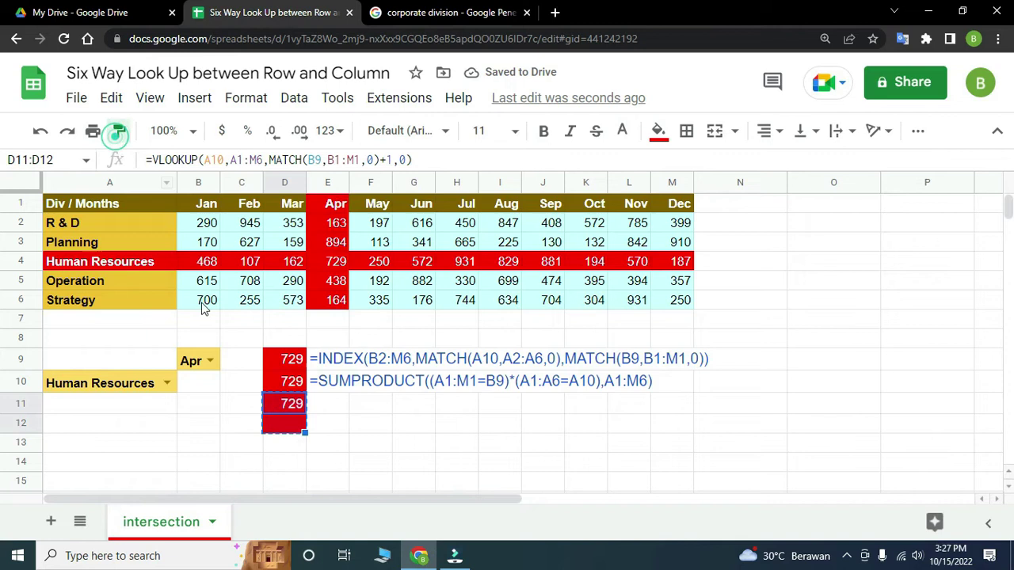
{"action": "left_click", "coordinate": [270, 441]}
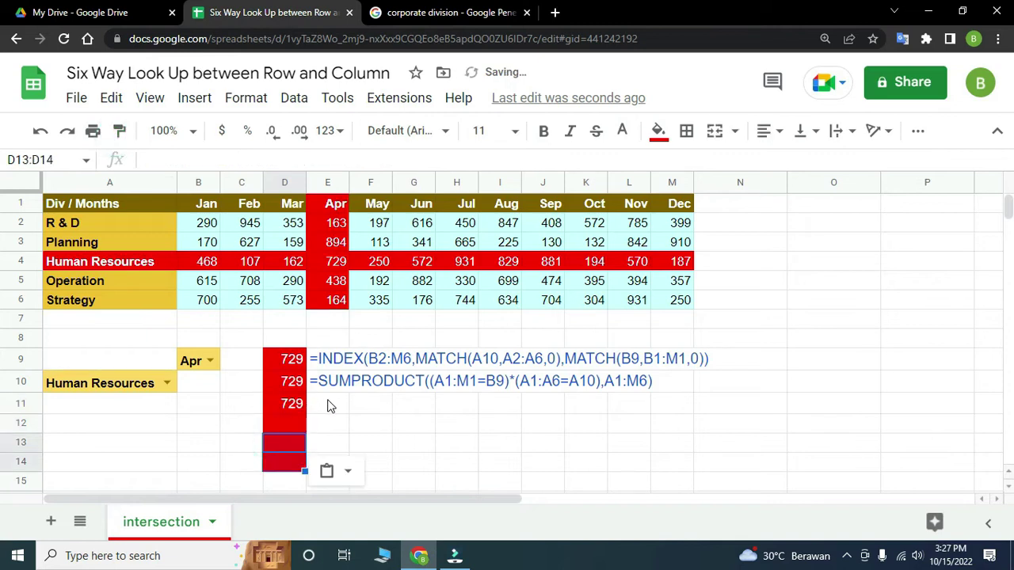
Copy the FORMULATEXT formula from E10 into E11:E14
{"action": "left_click", "coordinate": [327, 405]}
{"action": "left_click", "coordinate": [320, 383]}
{"action": "key", "text": "ctrl+c"}
{"action": "left_click_drag", "start_coordinate": [315, 404], "coordinate": [320, 468]}
{"action": "key", "text": "ctrl+v"}
{"action": "left_click", "coordinate": [439, 455]}
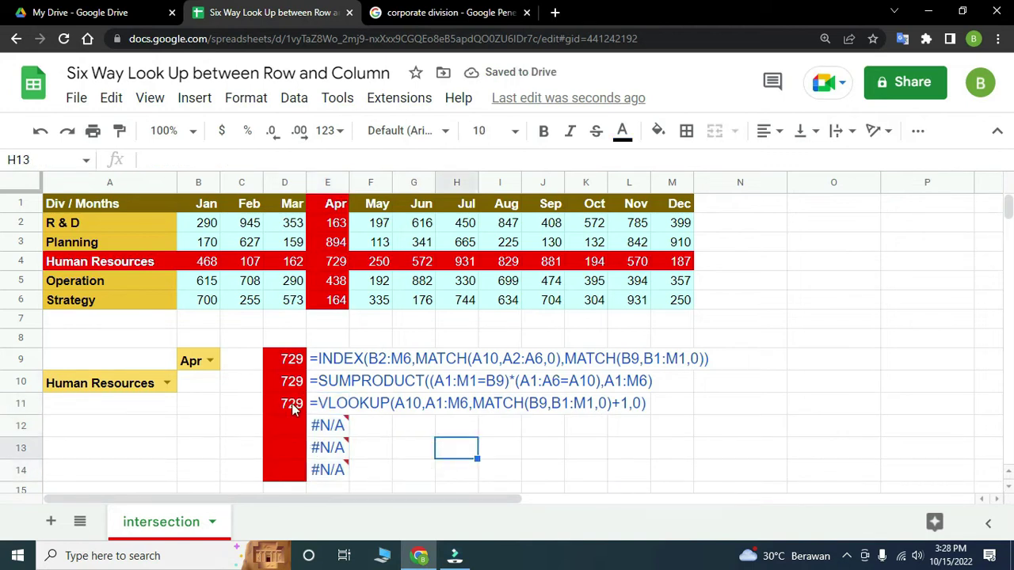
Hide the empty row 8
{"action": "left_click", "coordinate": [24, 335]}
{"action": "right_click", "coordinate": [24, 334]}
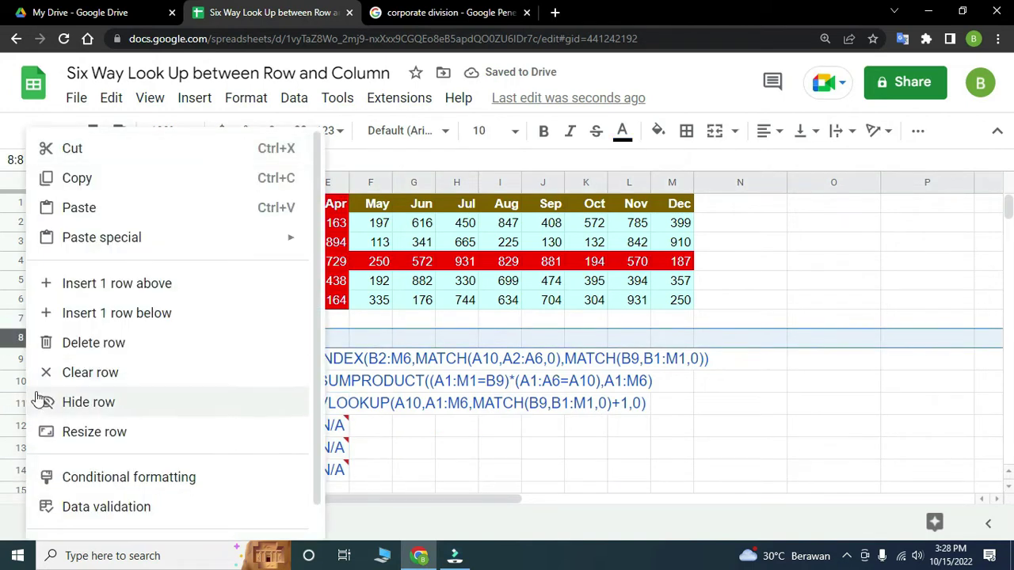
{"action": "left_click", "coordinate": [64, 401]}
{"action": "left_click", "coordinate": [520, 450]}
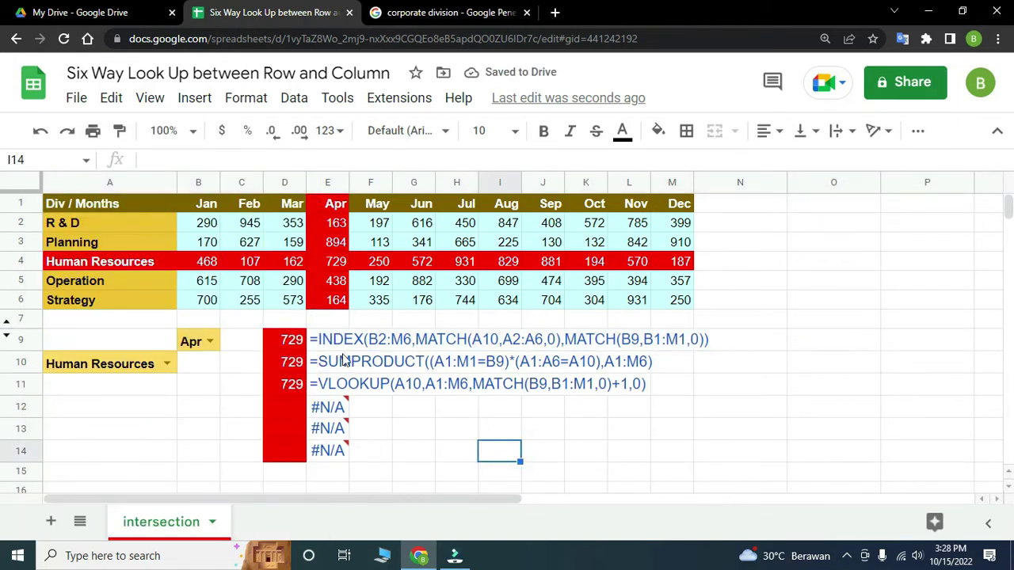
Start an XLOOKUP formula in D12 with B9 as the search key and B1:M1 as the lookup range
{"action": "left_click", "coordinate": [286, 408]}
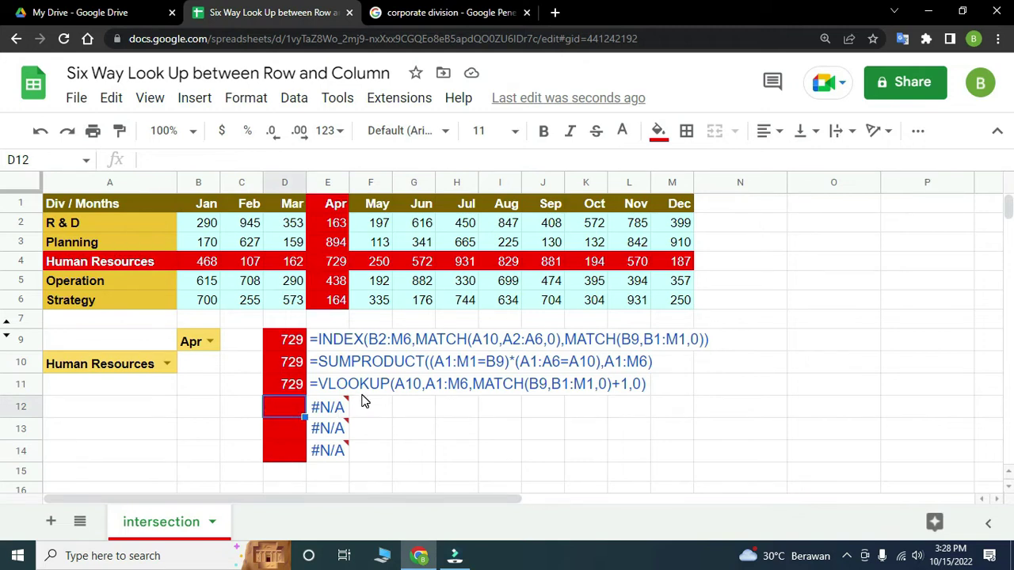
{"action": "type", "text": "=XL"}
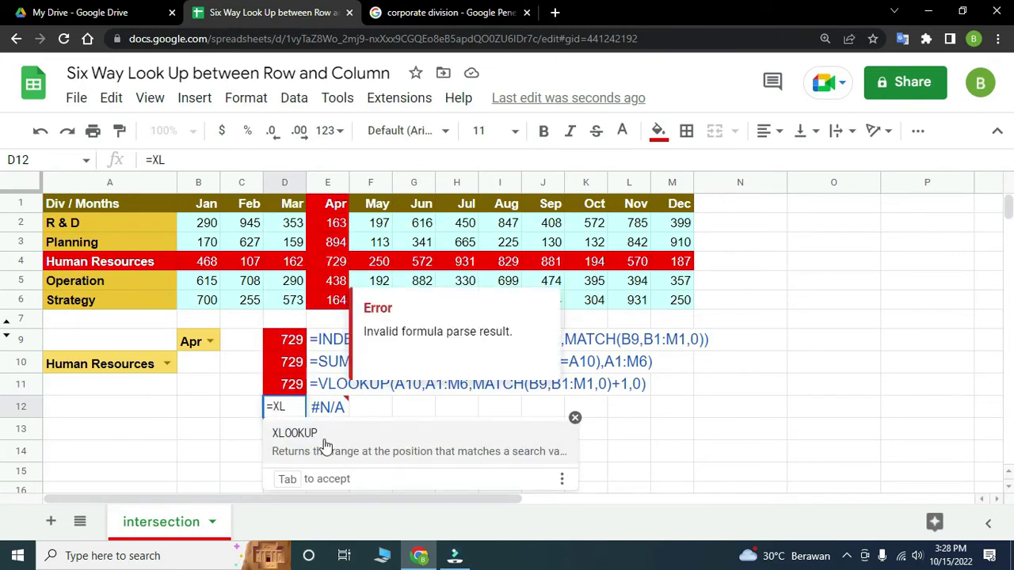
{"action": "key", "text": "Tab"}
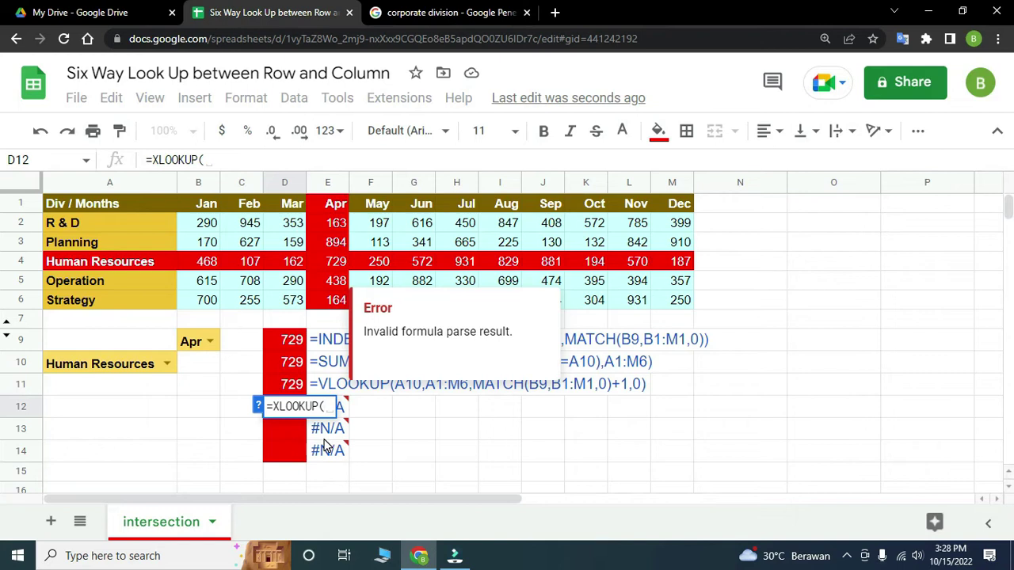
{"action": "left_click", "coordinate": [197, 346]}
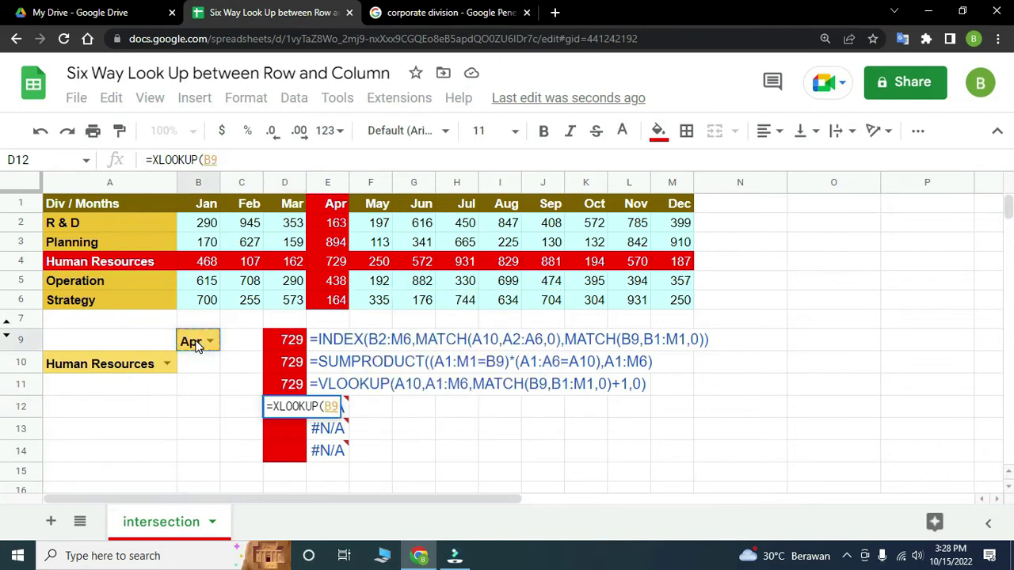
{"action": "type", "text": ","}
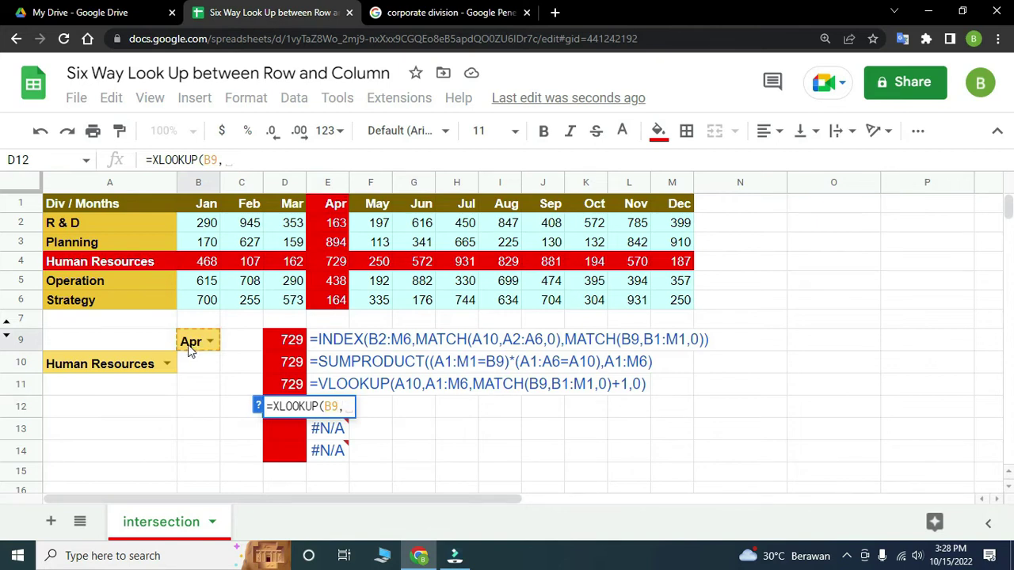
{"action": "left_click_drag", "start_coordinate": [203, 206], "coordinate": [679, 206]}
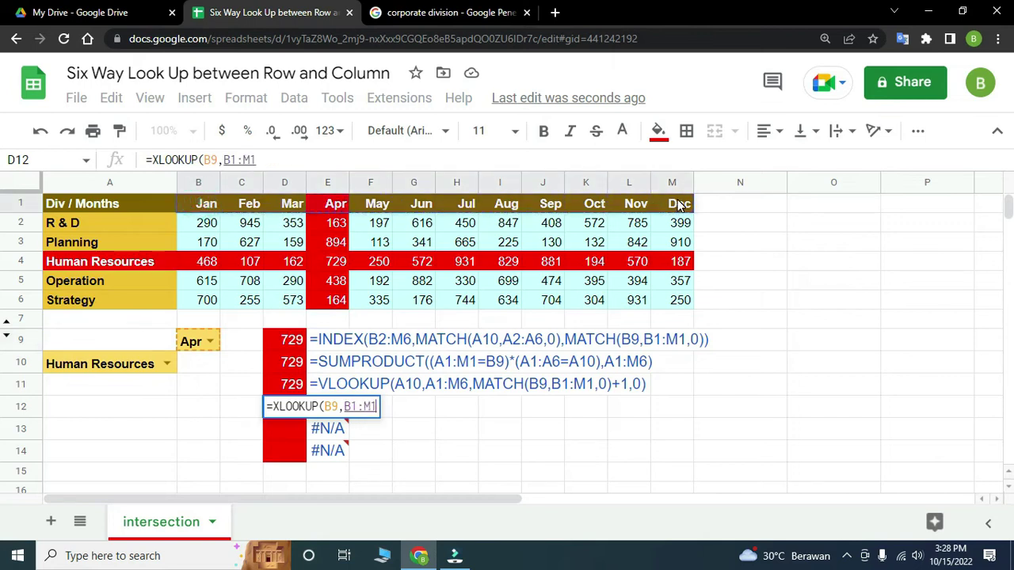
{"action": "type", "text": ","}
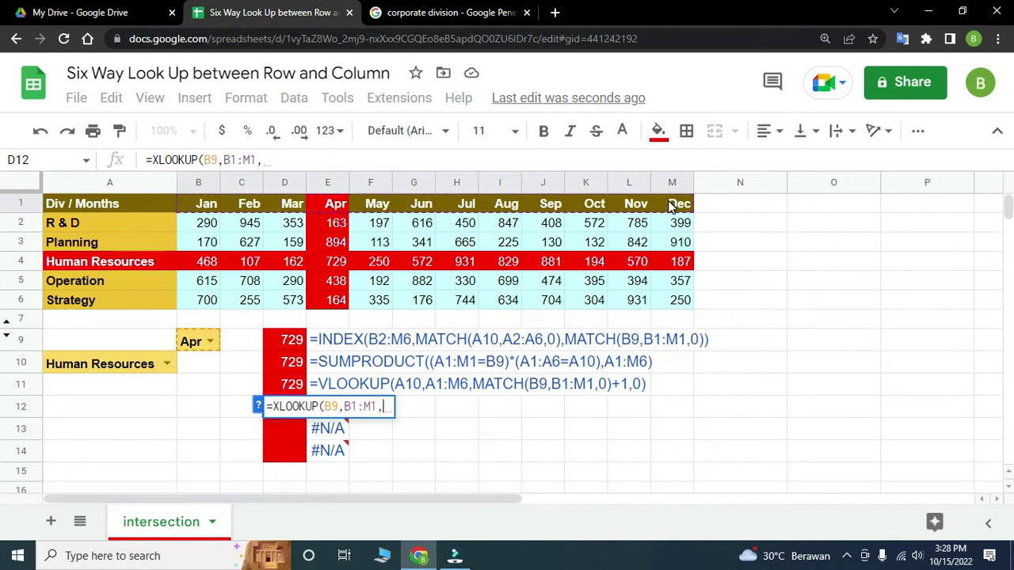
Nest XLOOKUP(A10,A2:A6,B2:M6) as the result range of D12's XLOOKUP and enter the formula
{"action": "type", "text": "XLO"}
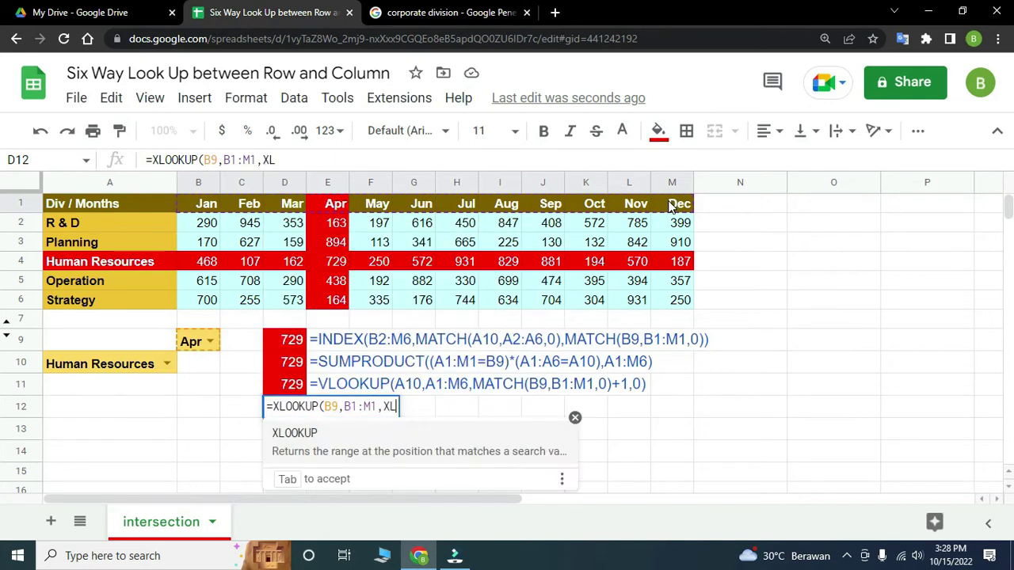
{"action": "left_click", "coordinate": [412, 445]}
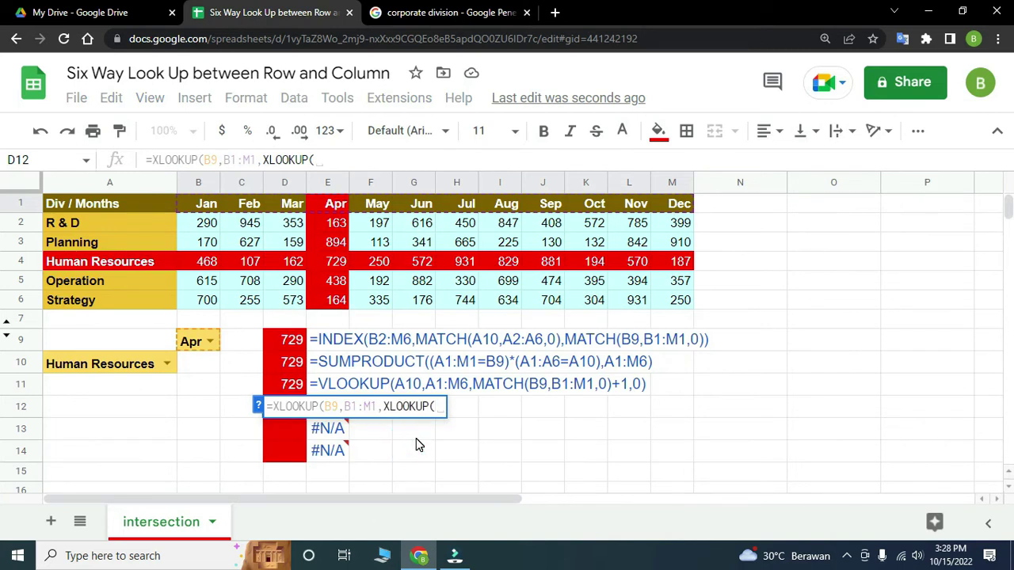
{"action": "left_click", "coordinate": [131, 370]}
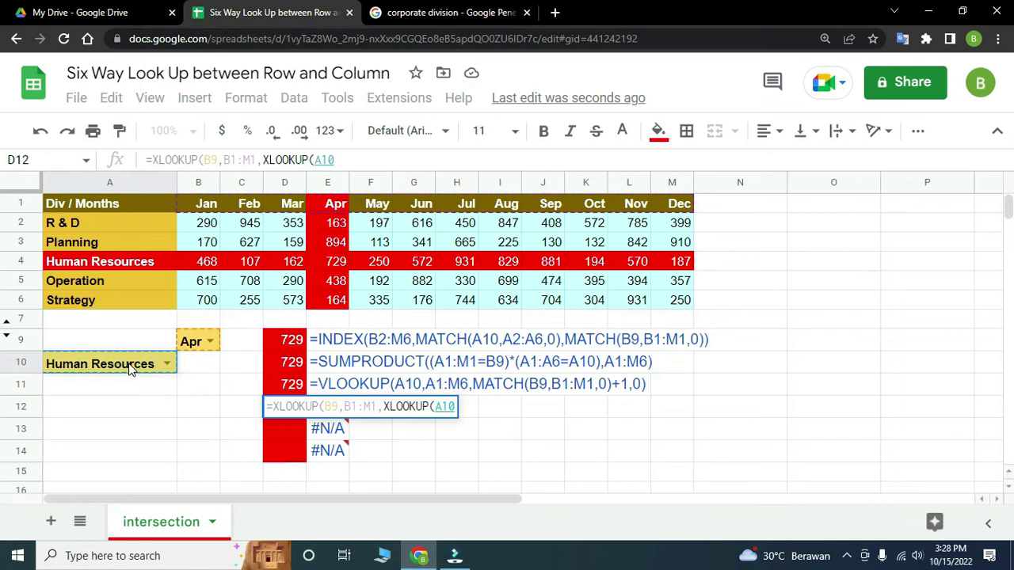
{"action": "type", "text": ","}
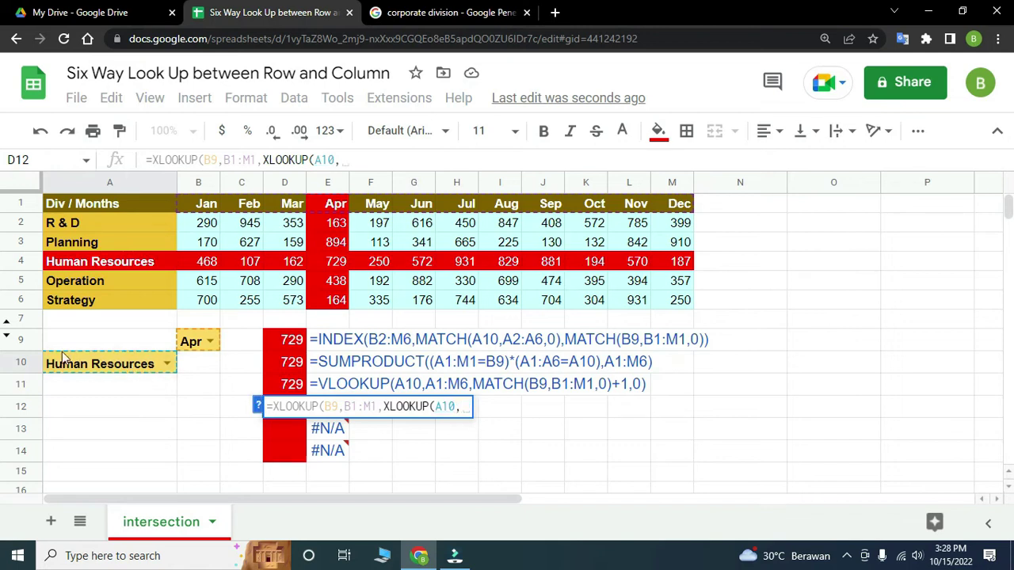
{"action": "left_click_drag", "start_coordinate": [74, 217], "coordinate": [72, 299]}
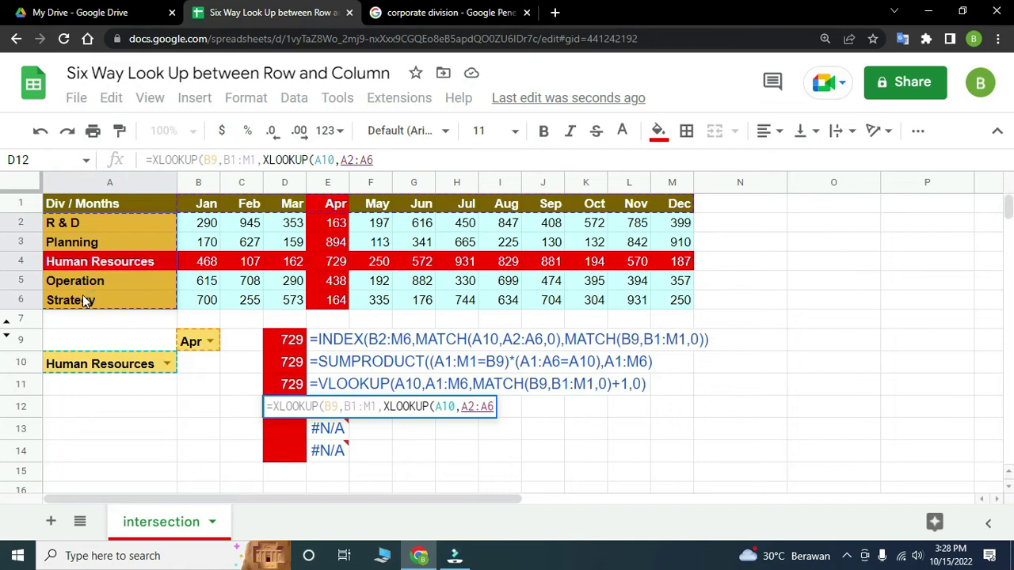
{"action": "type", "text": ","}
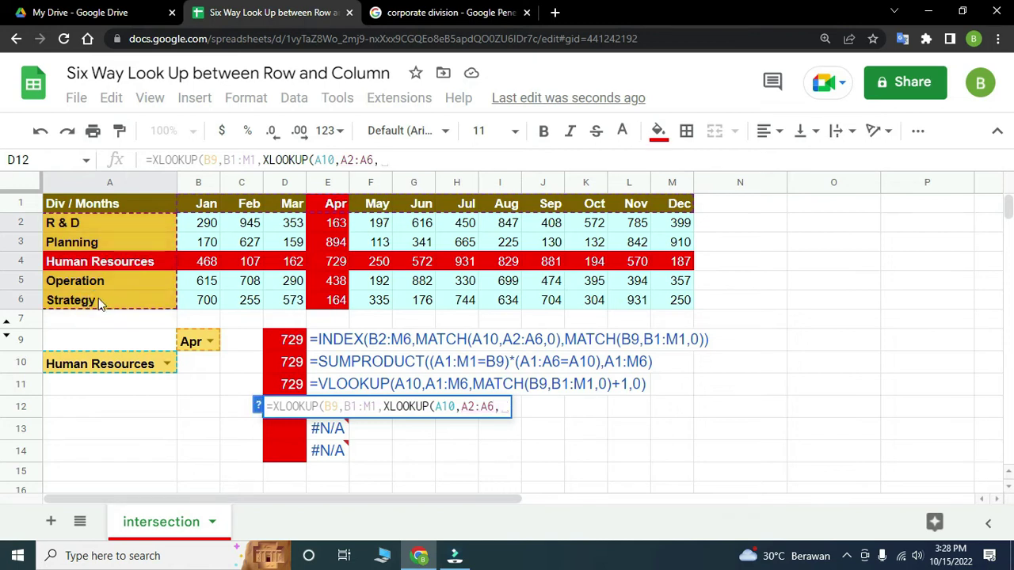
{"action": "left_click_drag", "start_coordinate": [204, 225], "coordinate": [674, 306]}
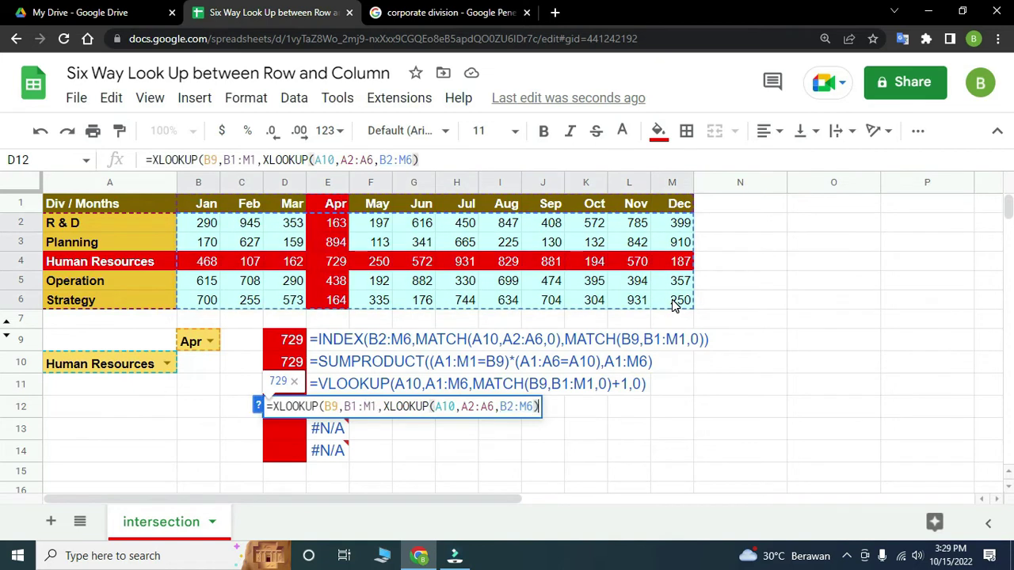
{"action": "key", "text": "Return"}
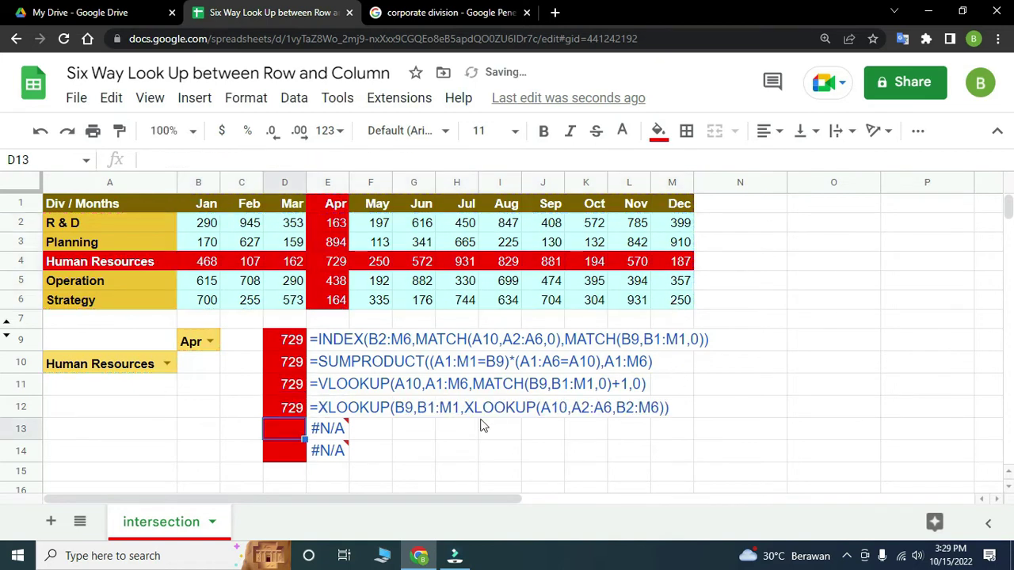
Start a FILTER formula in D13 with B2:M6 as the range to filter
{"action": "mouse_move", "coordinate": [337, 451]}
{"action": "type", "text": "=FILTER"}
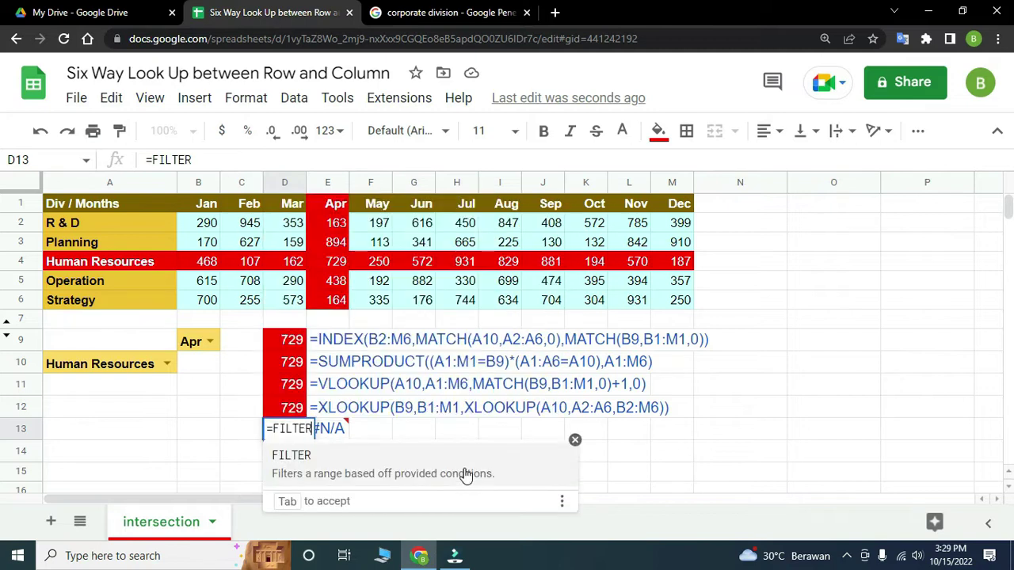
{"action": "type", "text": "("}
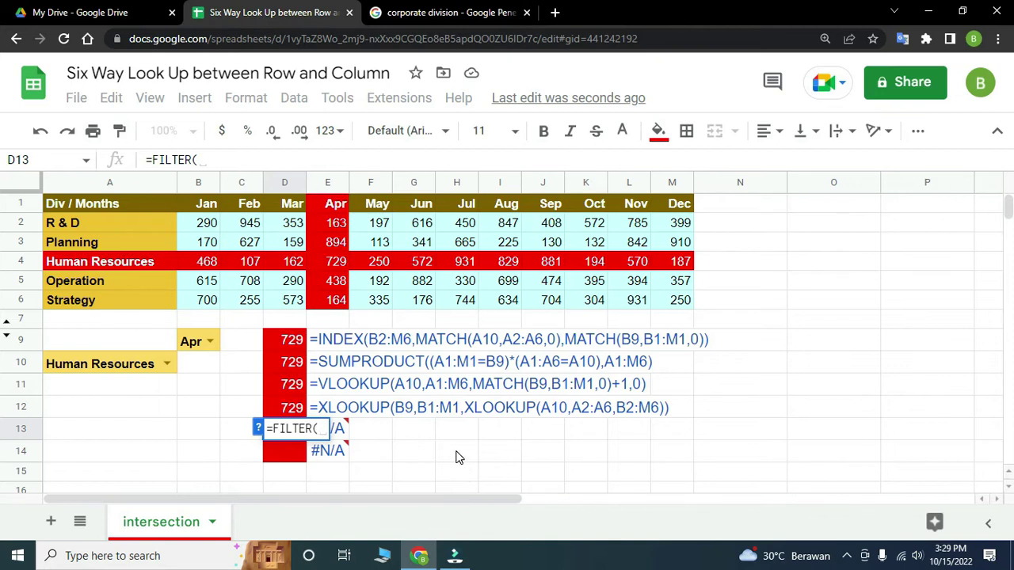
{"action": "left_click", "coordinate": [199, 224]}
{"action": "left_click_drag", "start_coordinate": [199, 224], "coordinate": [666, 299]}
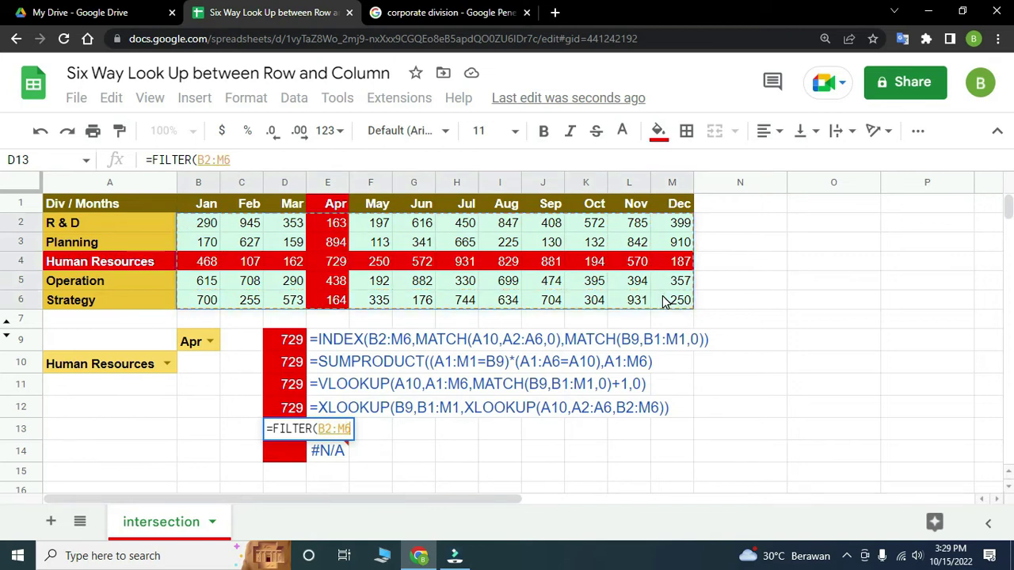
{"action": "type", "text": ","}
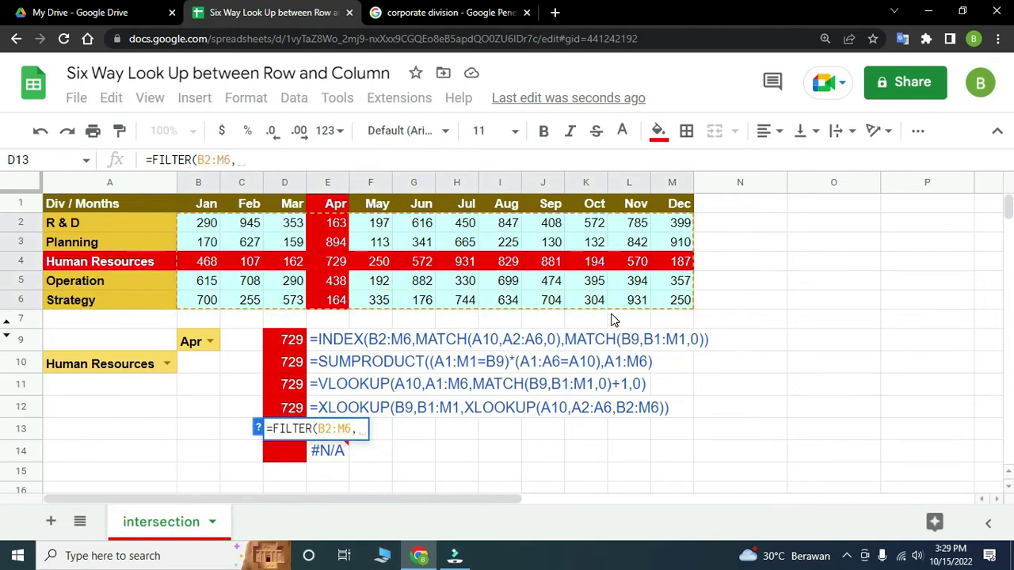
Add B1:M1=B9 as the condition of D13's FILTER and enter the formula
{"action": "left_click_drag", "start_coordinate": [203, 209], "coordinate": [668, 207]}
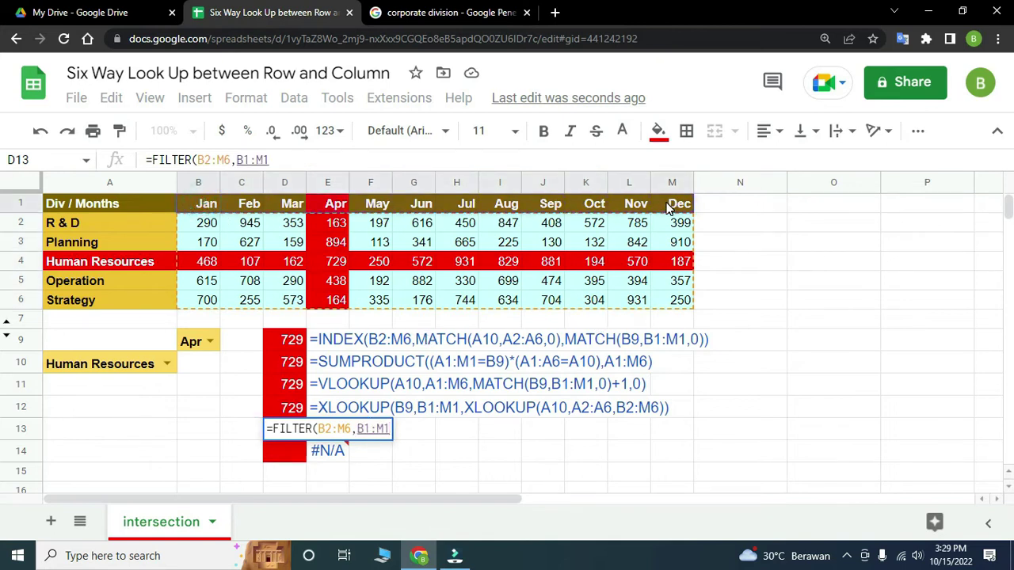
{"action": "type", "text": "="}
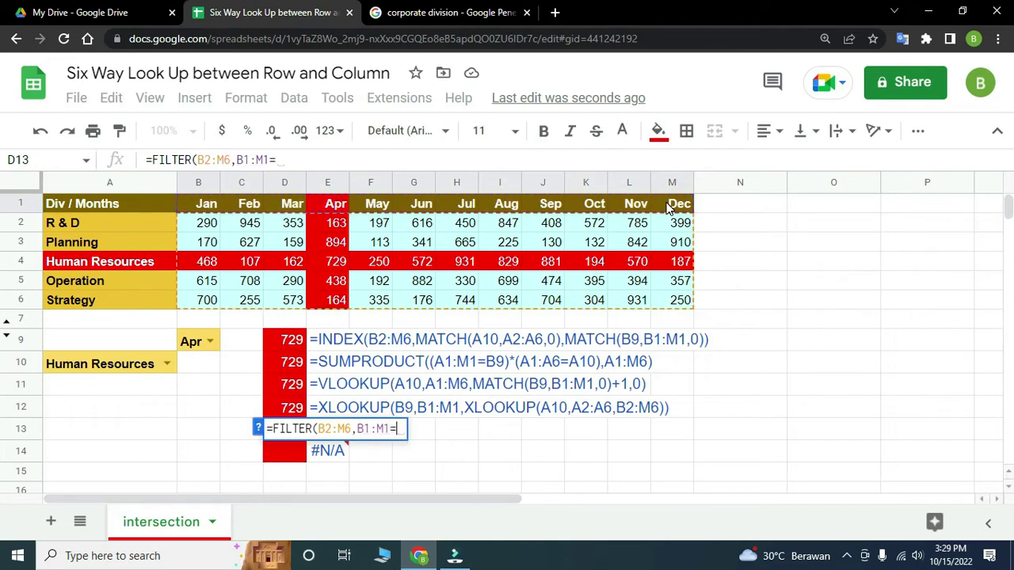
{"action": "left_click", "coordinate": [190, 343]}
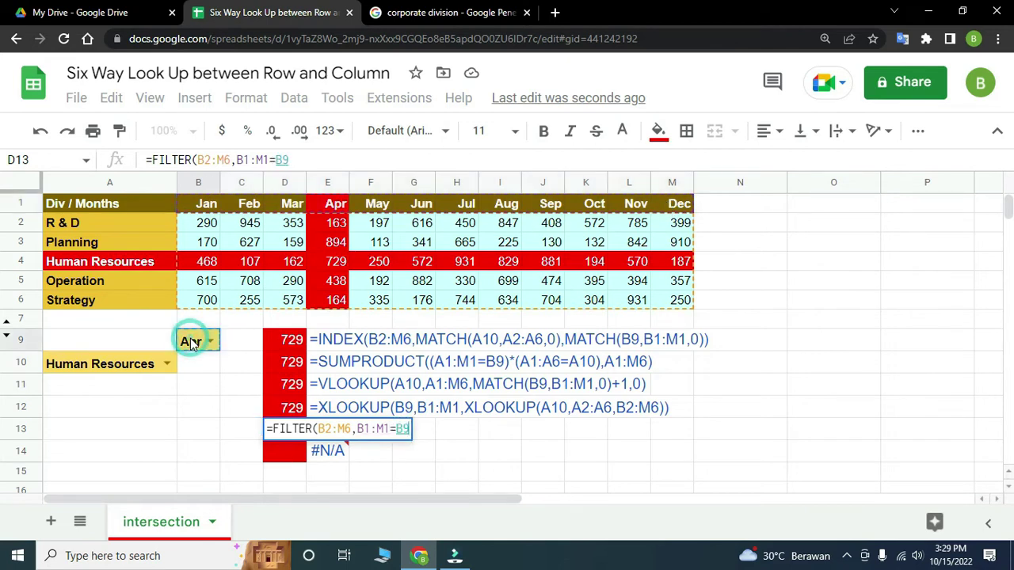
{"action": "type", "text": ")"}
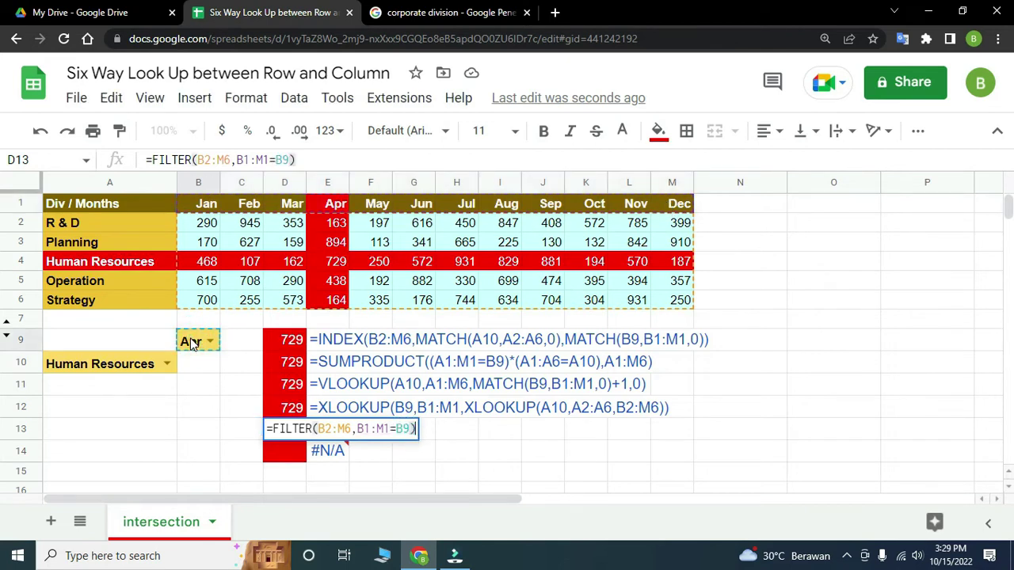
{"action": "key", "text": "Return"}
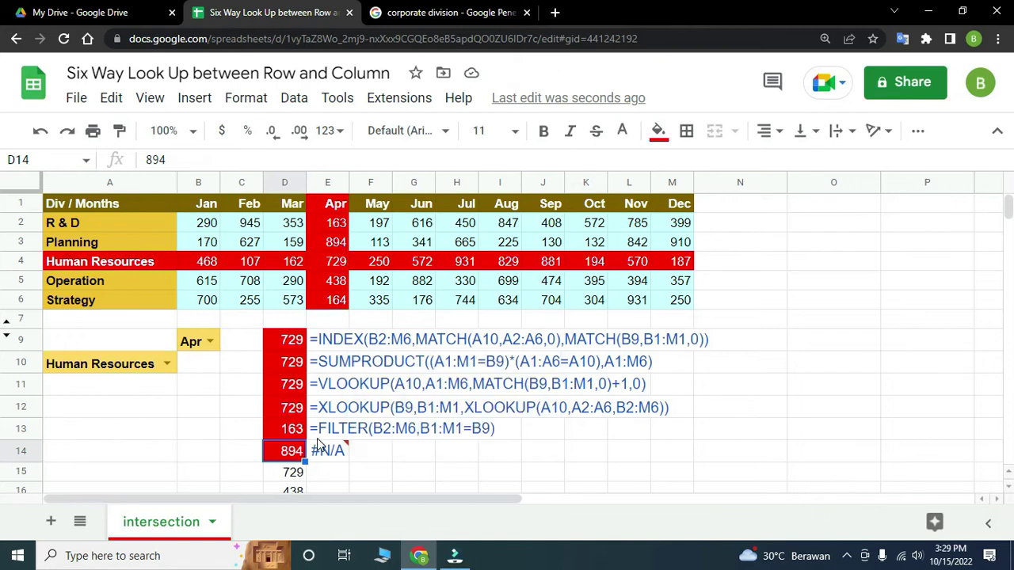
{"action": "scroll", "coordinate": [322, 445], "scroll_direction": "down", "scroll_amount": 1}
{"action": "scroll", "coordinate": [329, 394], "scroll_direction": "up", "scroll_amount": 1}
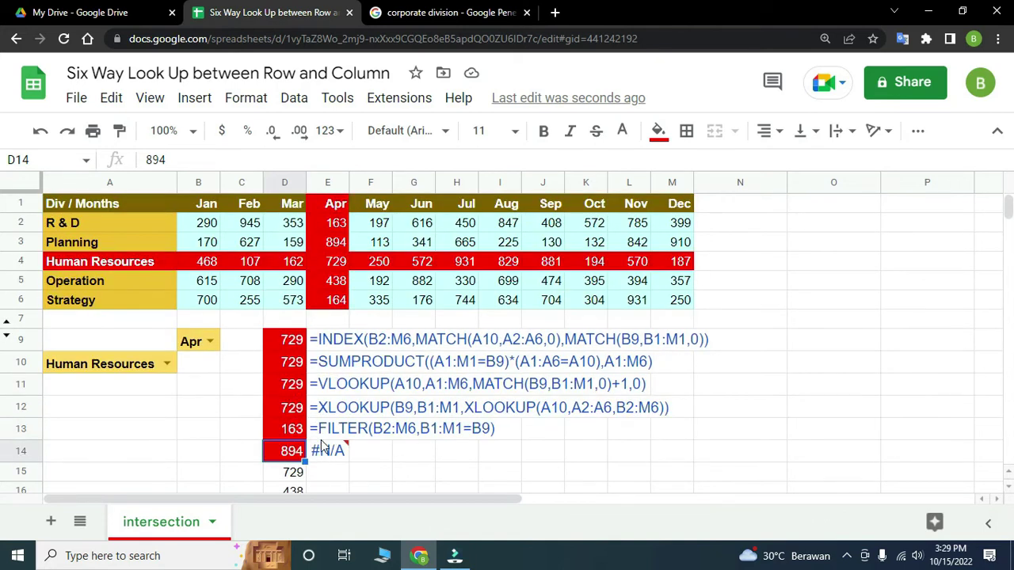
Wrap D13's existing FILTER in an outer FILTER, leaving it ready for a second condition
{"action": "left_click", "coordinate": [290, 435]}
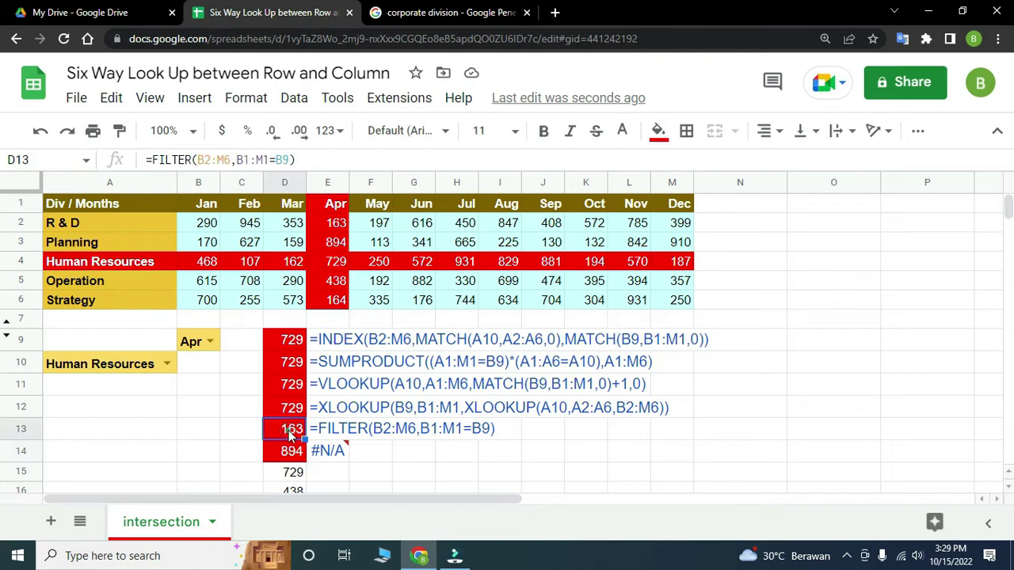
{"action": "left_click", "coordinate": [155, 161]}
{"action": "type", "text": "FILTER"}
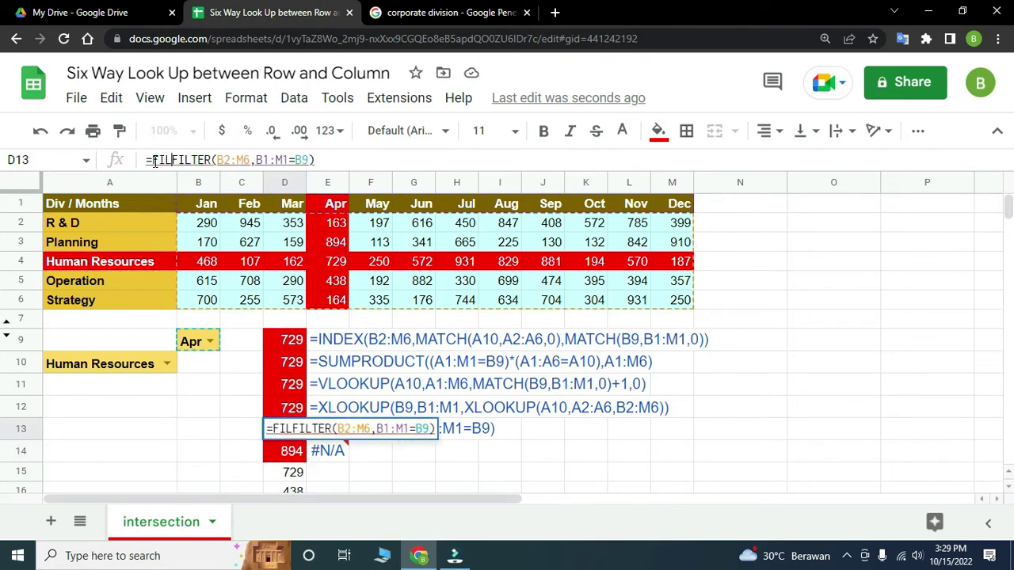
{"action": "type", "text": "("}
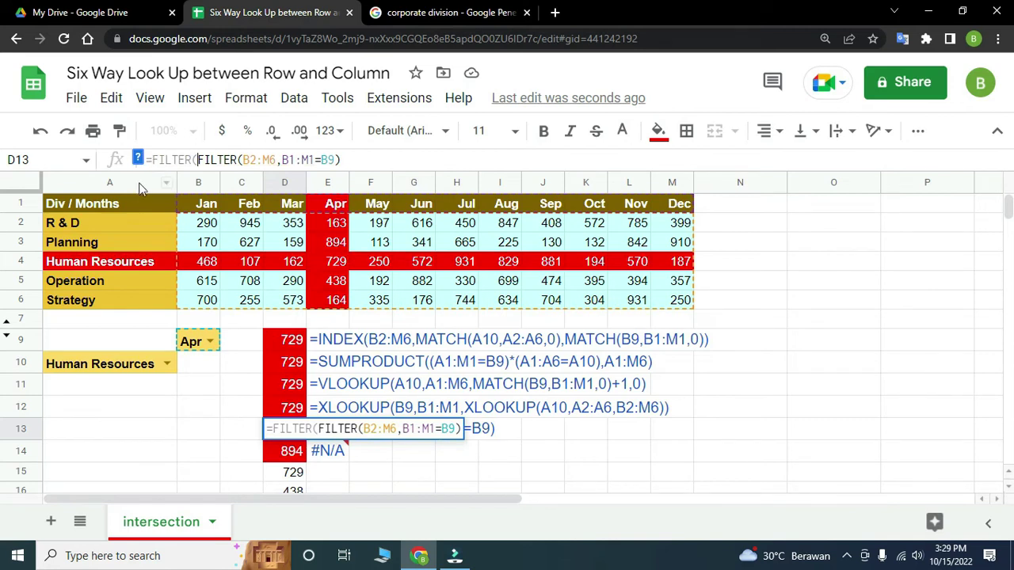
{"action": "left_click", "coordinate": [350, 158]}
{"action": "type", "text": ","}
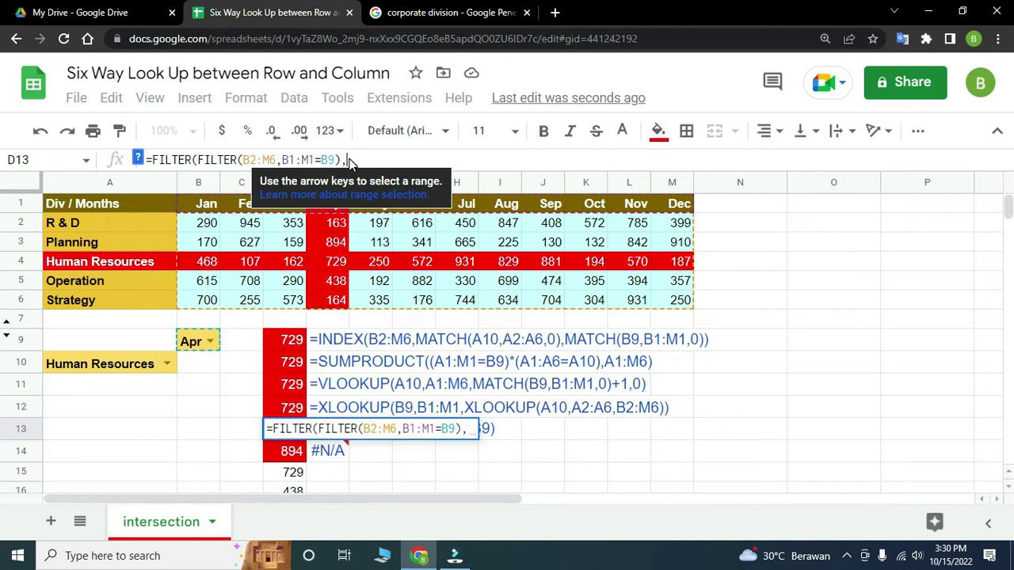
Set A2:A6=A10 as the outer FILTER's condition in D13 and enter the formula
{"action": "left_click_drag", "start_coordinate": [139, 222], "coordinate": [141, 301]}
{"action": "type", "text": "="}
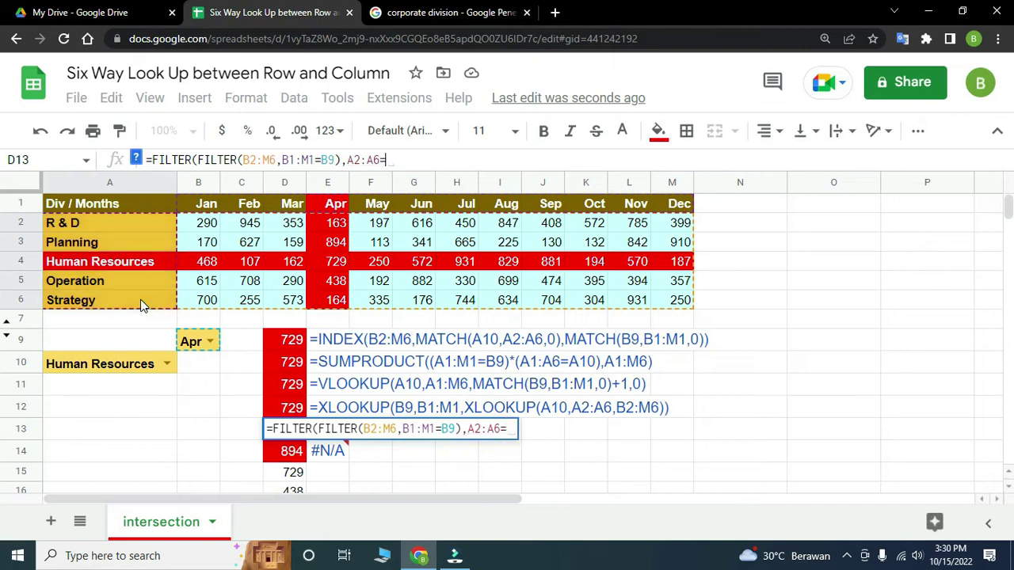
{"action": "left_click", "coordinate": [111, 366]}
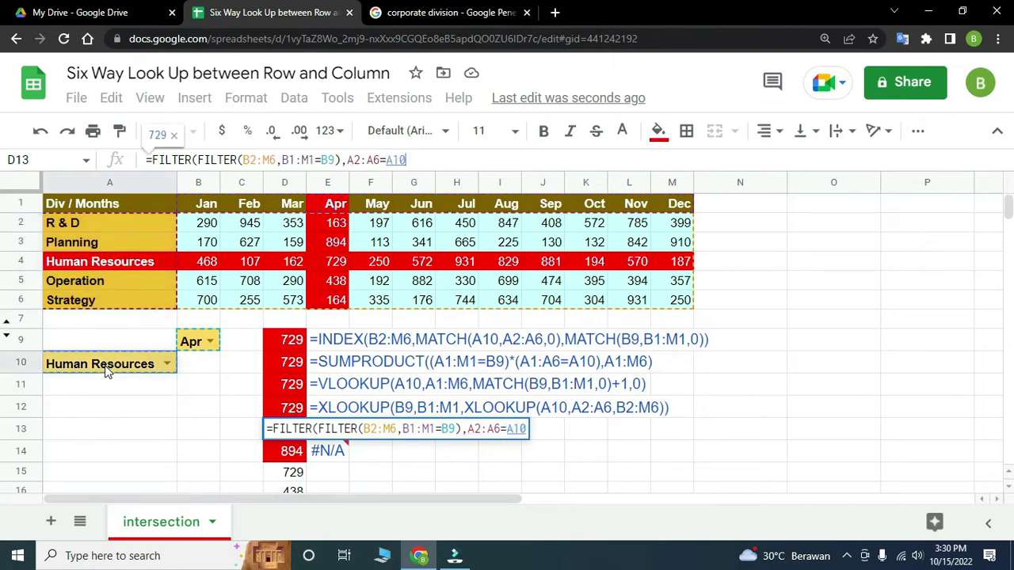
{"action": "type", "text": ")"}
{"action": "key", "text": "Return"}
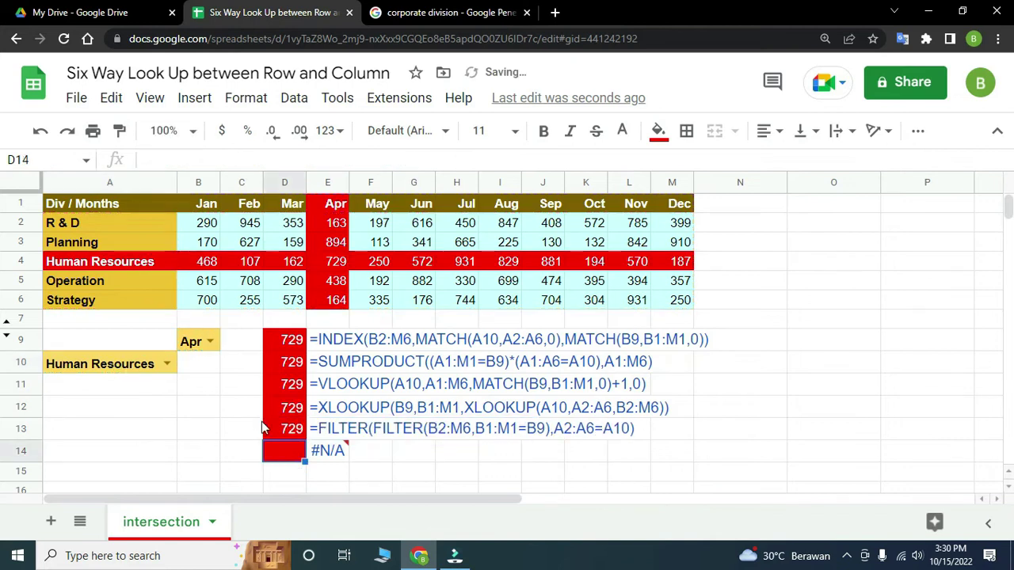
{"action": "left_click", "coordinate": [283, 428]}
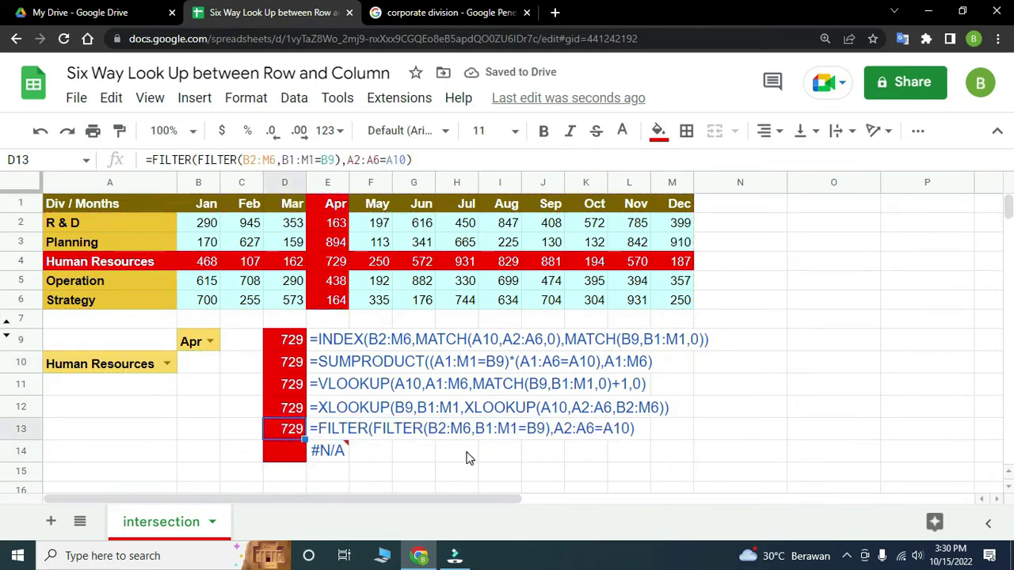
Start a QUERY formula in D14 with A1:M6 as the data range
{"action": "left_click", "coordinate": [279, 445]}
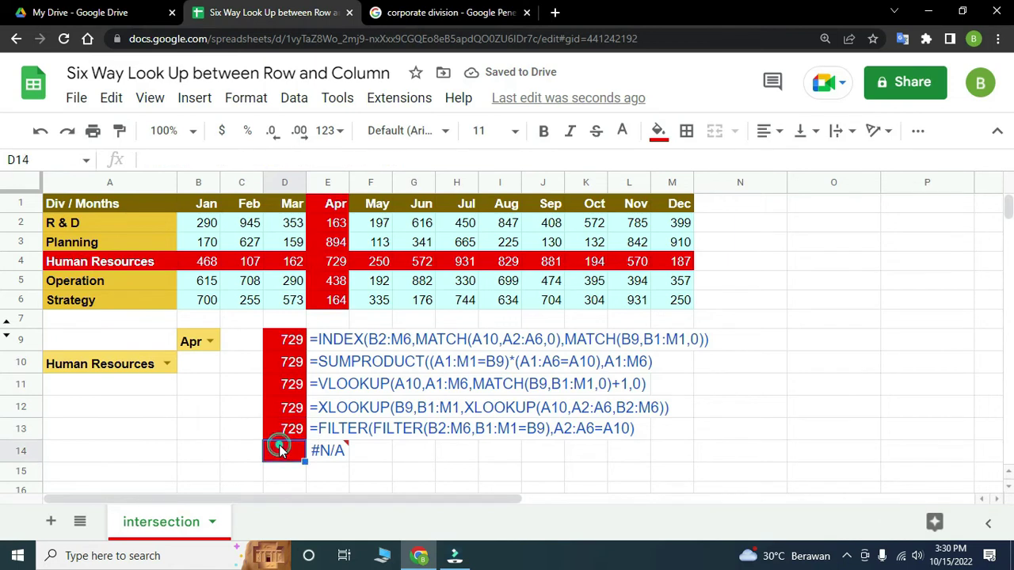
{"action": "type", "text": "=QU"}
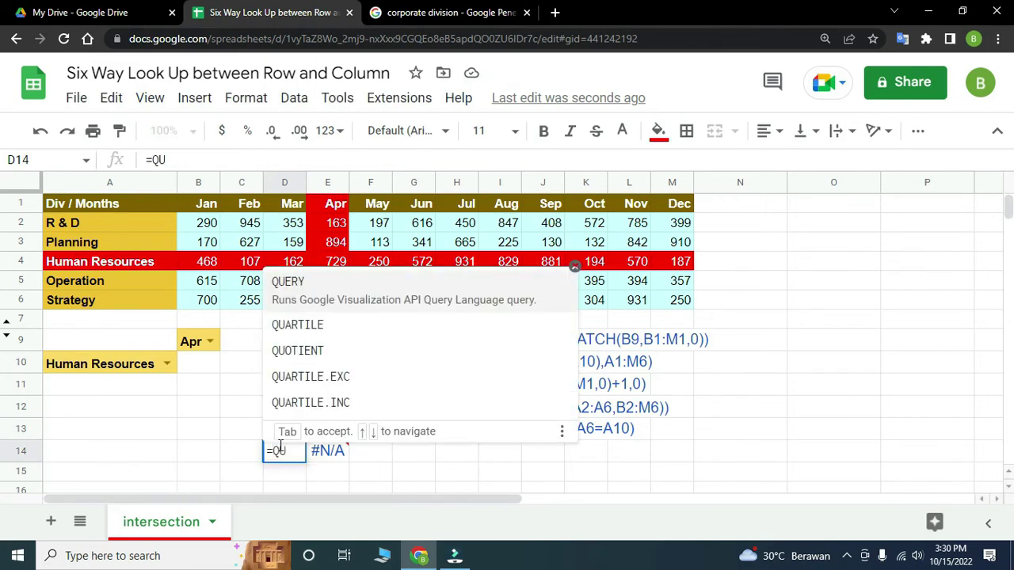
{"action": "left_click", "coordinate": [315, 286]}
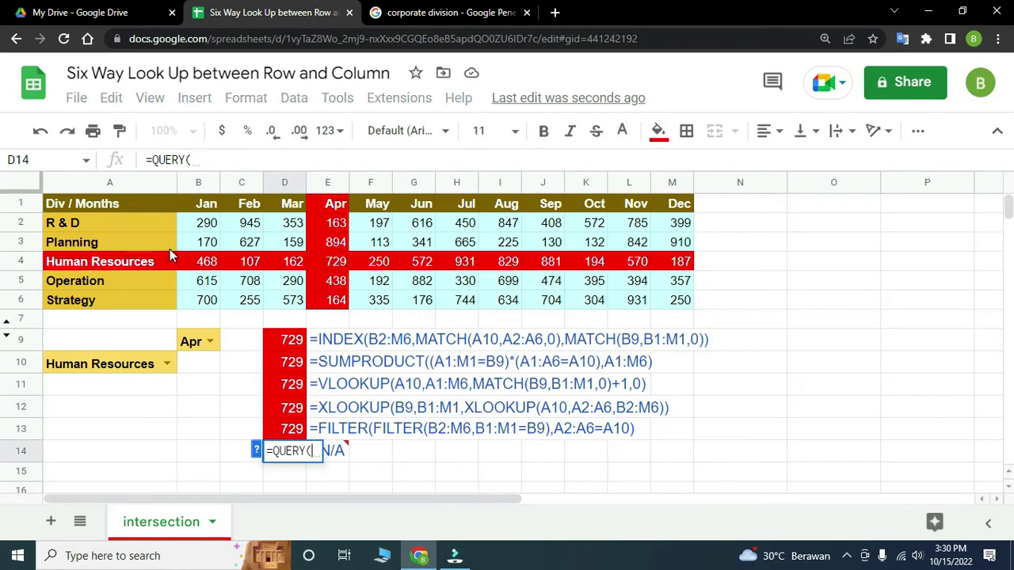
{"action": "left_click_drag", "start_coordinate": [73, 206], "coordinate": [661, 309]}
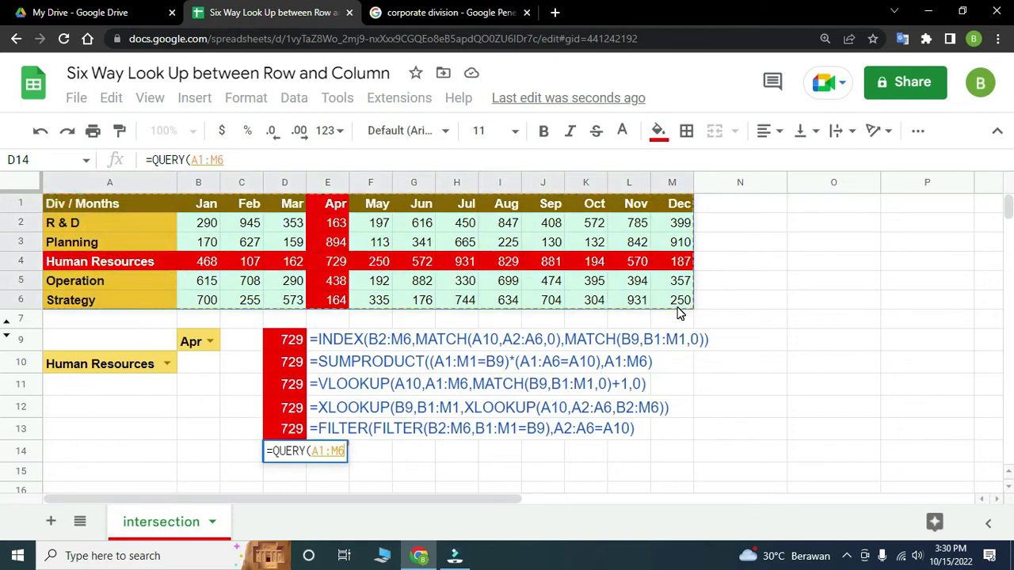
{"action": "type", "text": ","}
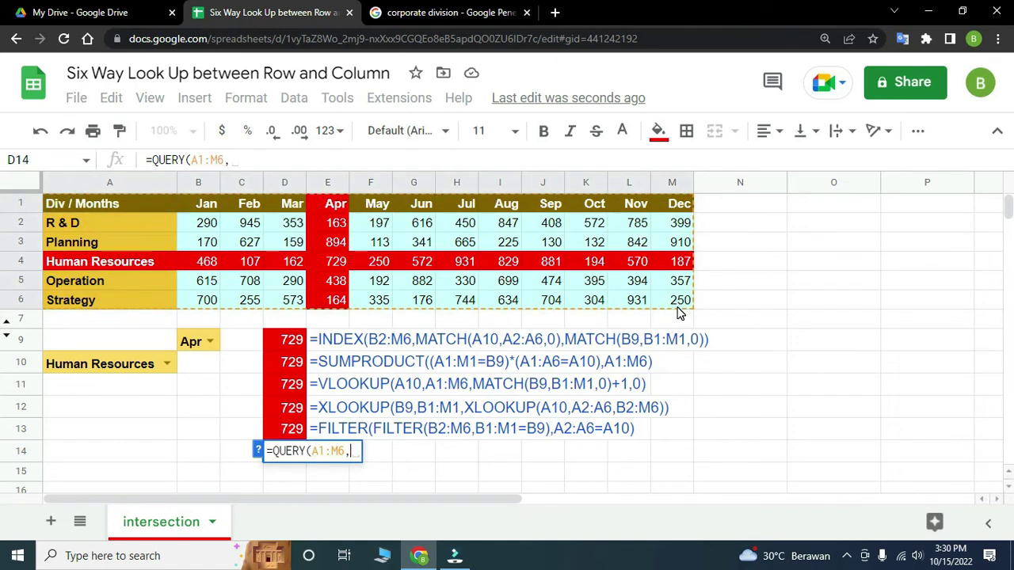
Write the query string "WHERE A='"&A10&"' in D14's formula so column A is matched against A10
{"action": "type", "text": "\"WHERE"}
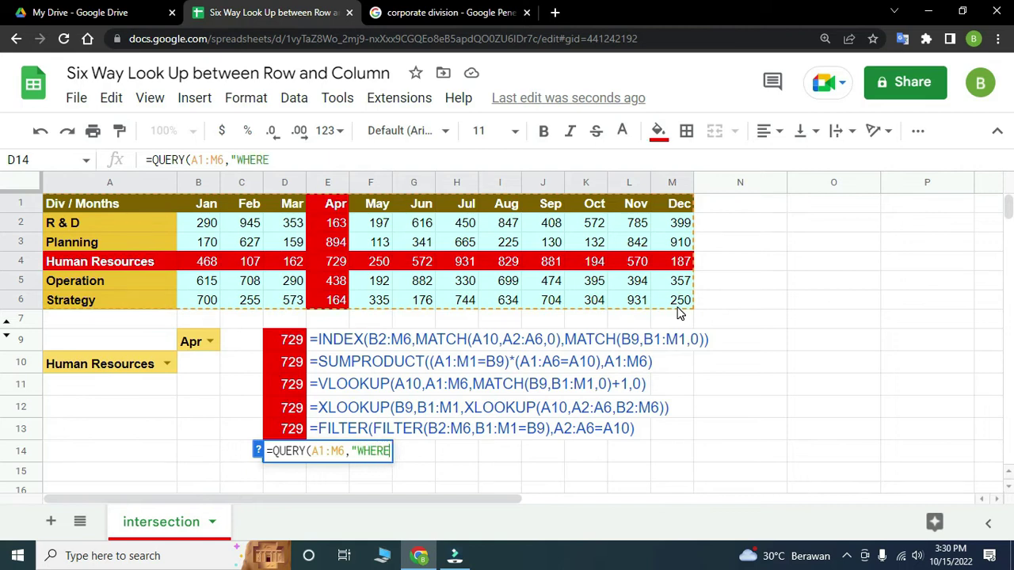
{"action": "type", "text": " A"}
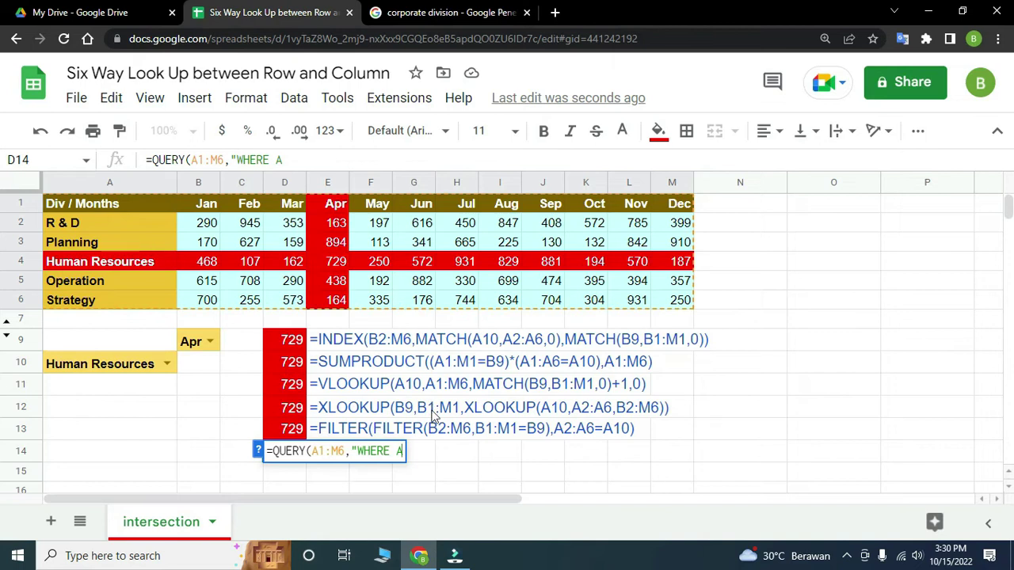
{"action": "type", "text": "="}
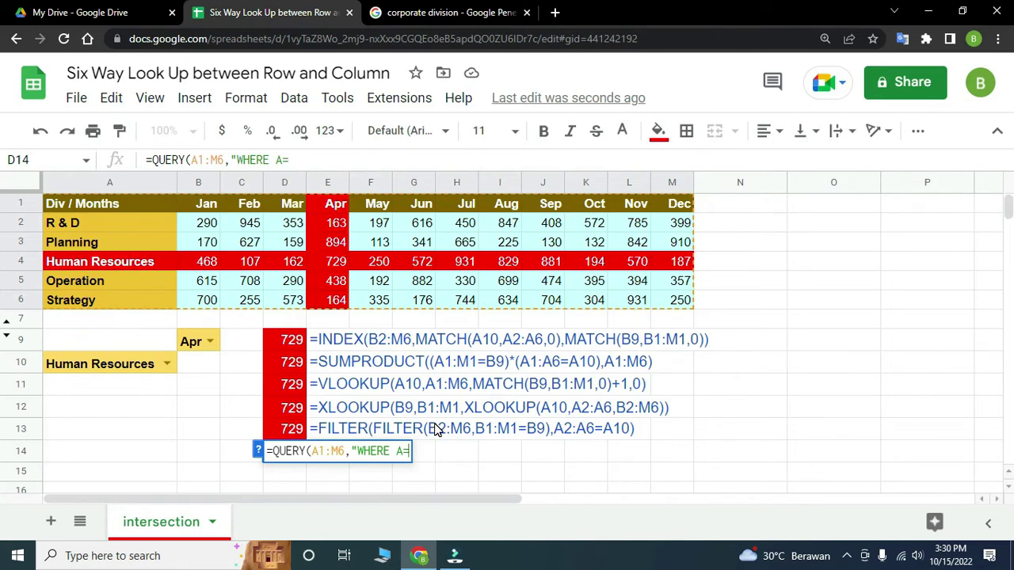
{"action": "type", "text": "'"}
{"action": "type", "text": "'"}
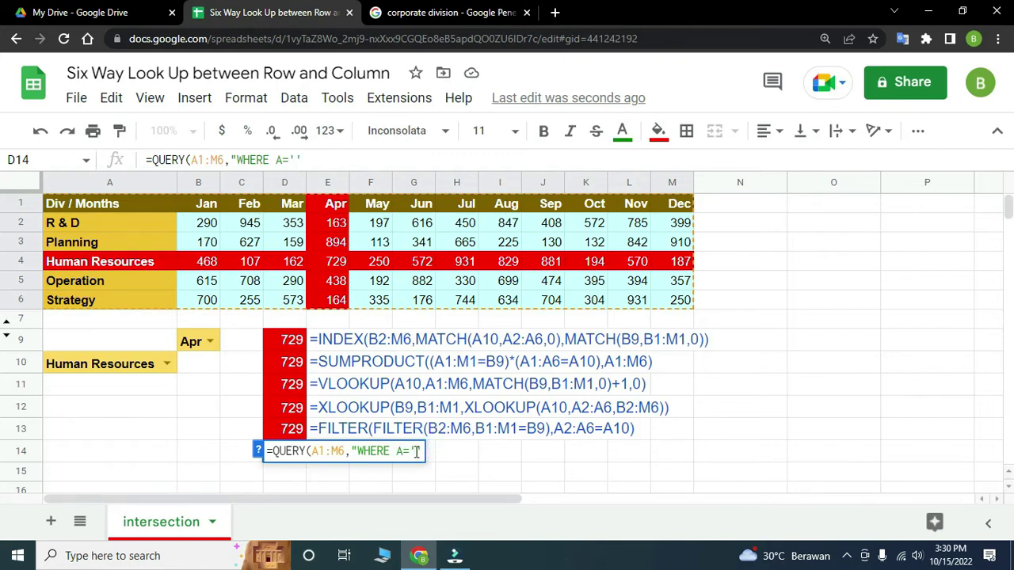
{"action": "type", "text": "\"\""}
{"action": "left_click", "coordinate": [425, 450]}
{"action": "type", "text": "&&"}
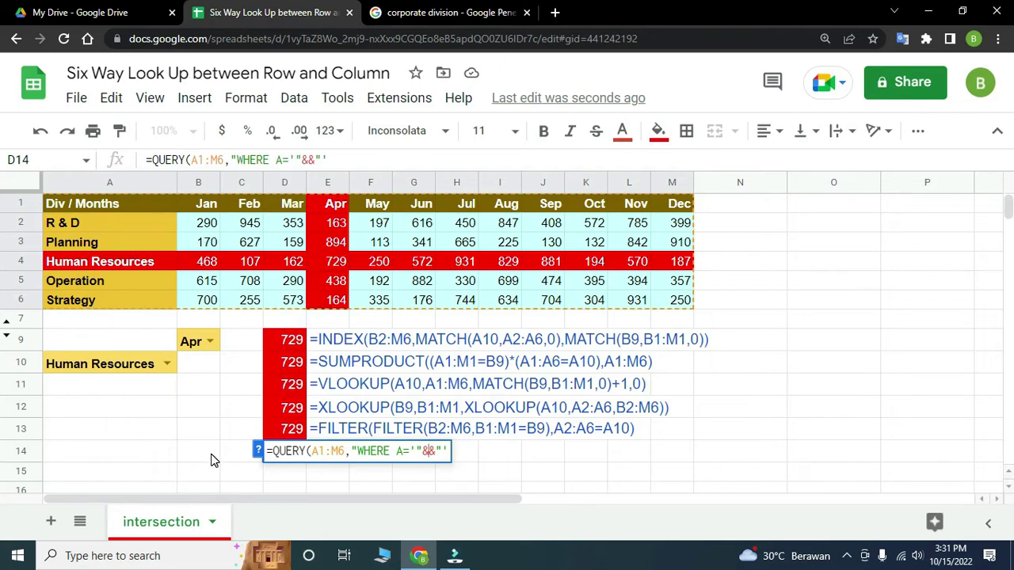
{"action": "type", "text": "A10"}
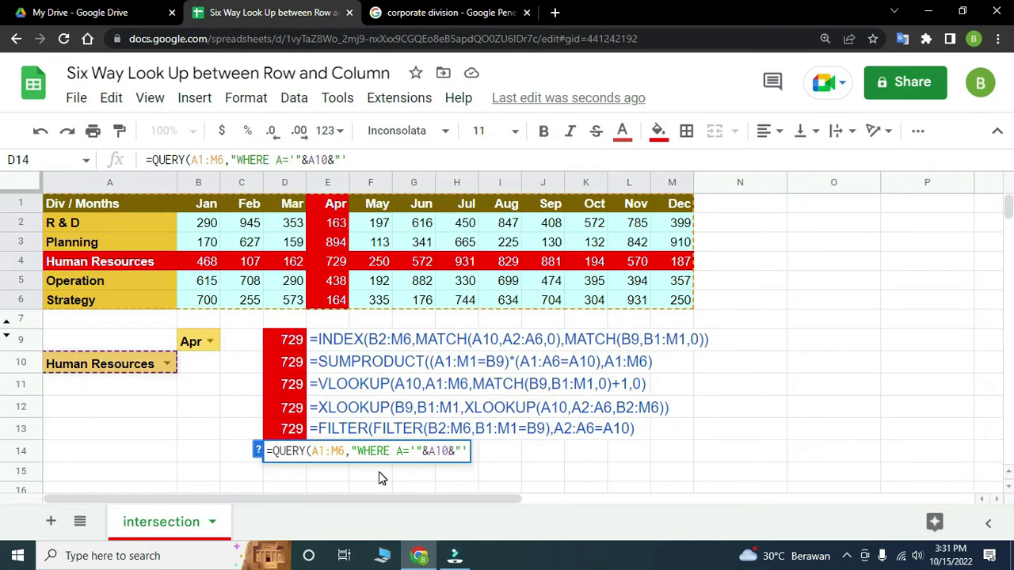
Append ,0) to the end of D14's QUERY formula and enter it
{"action": "left_click", "coordinate": [372, 155]}
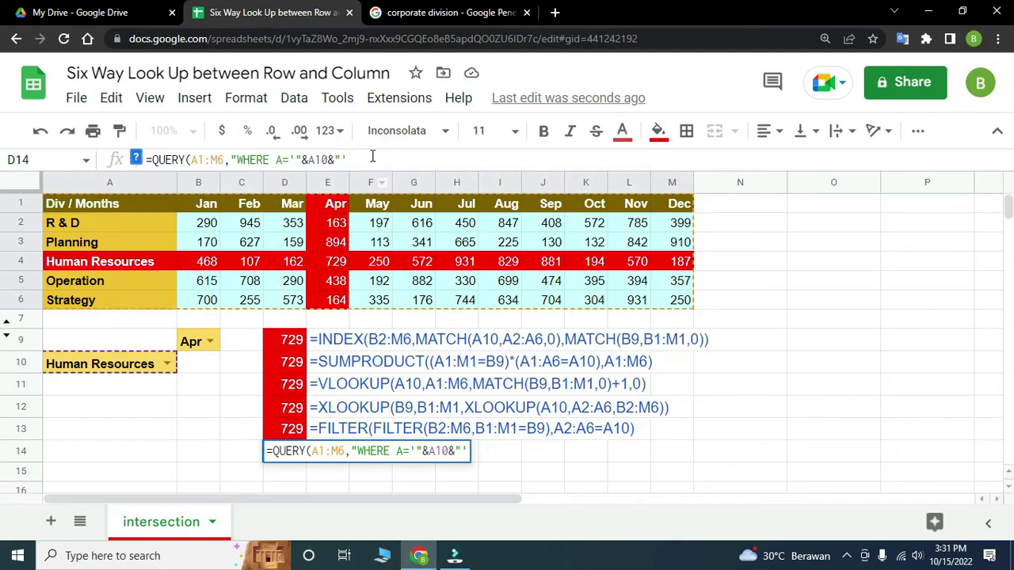
{"action": "type", "text": ",0)"}
{"action": "key", "text": "Return"}
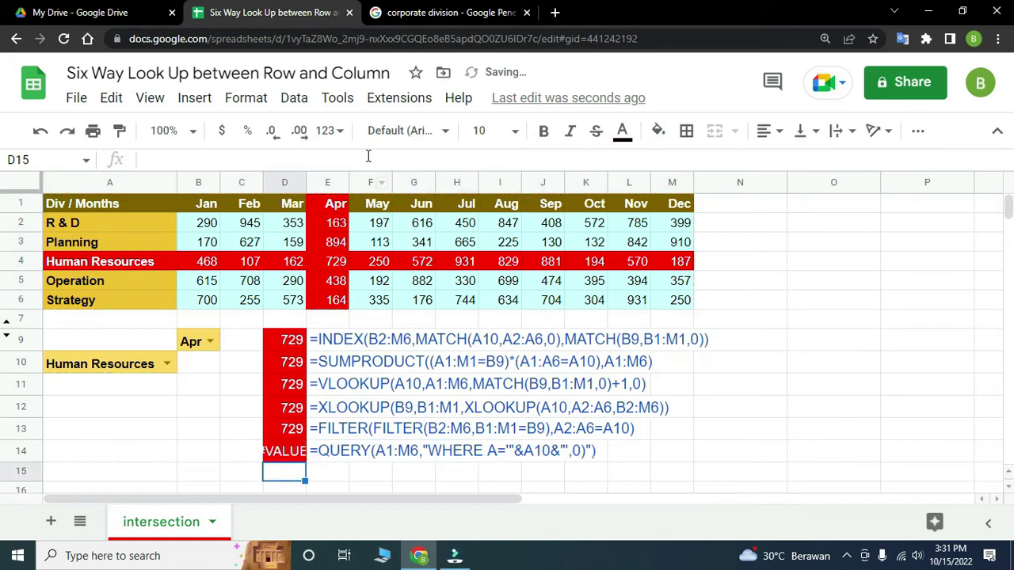
Close D14's query string before the last argument so the formula reads =QUERY(A1:M6,"WHERE A='"&A10&"'",0), and enter it
{"action": "left_click", "coordinate": [306, 454]}
{"action": "left_click", "coordinate": [788, 501]}
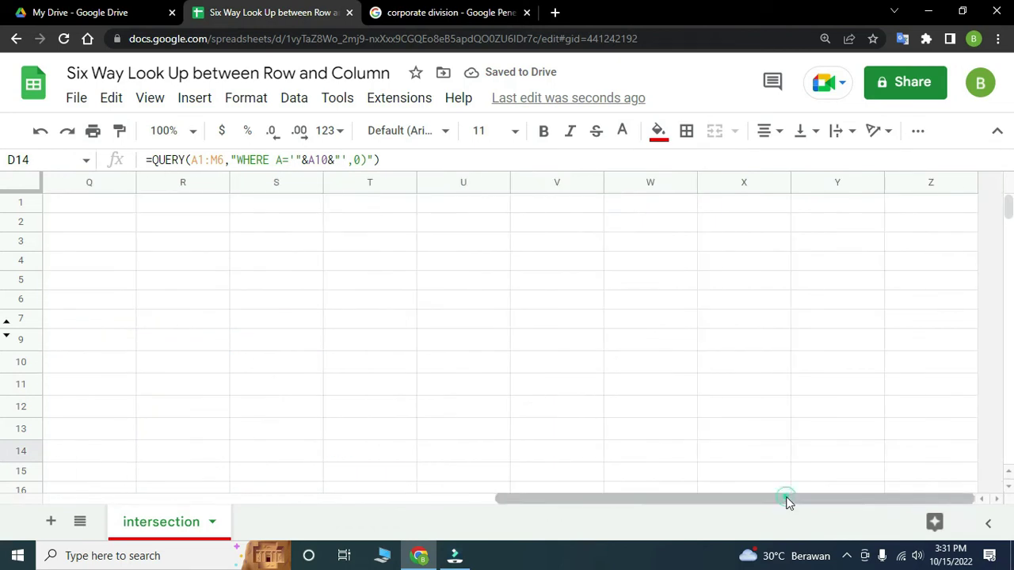
{"action": "left_click", "coordinate": [536, 499]}
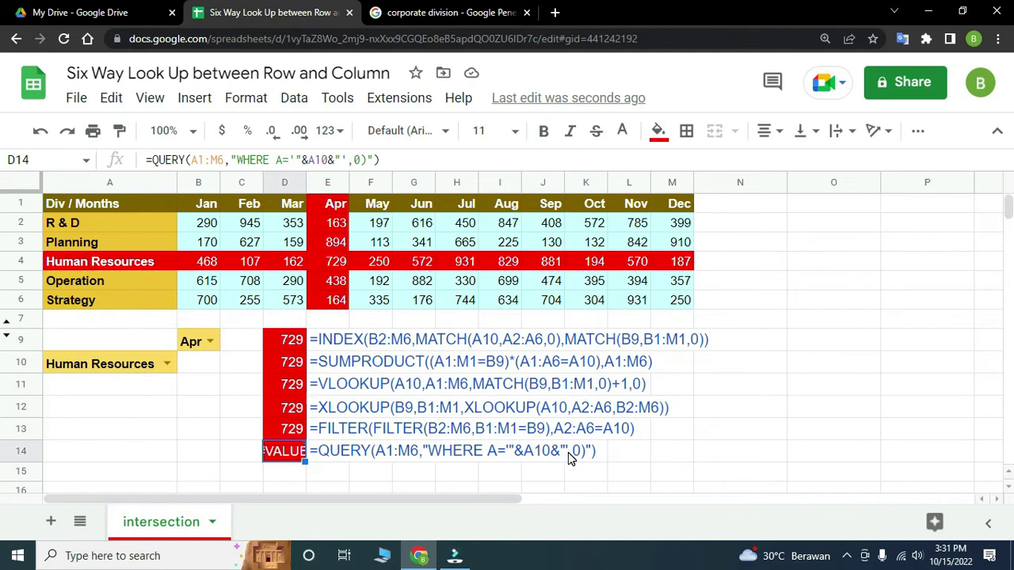
{"action": "double_click", "coordinate": [287, 451]}
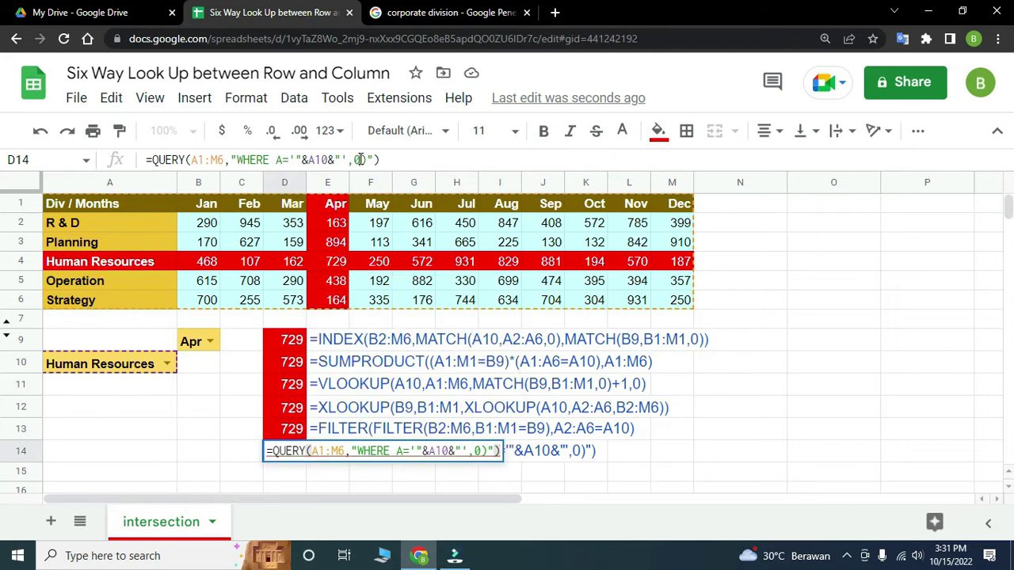
{"action": "left_click_drag", "start_coordinate": [359, 159], "coordinate": [496, 164]}
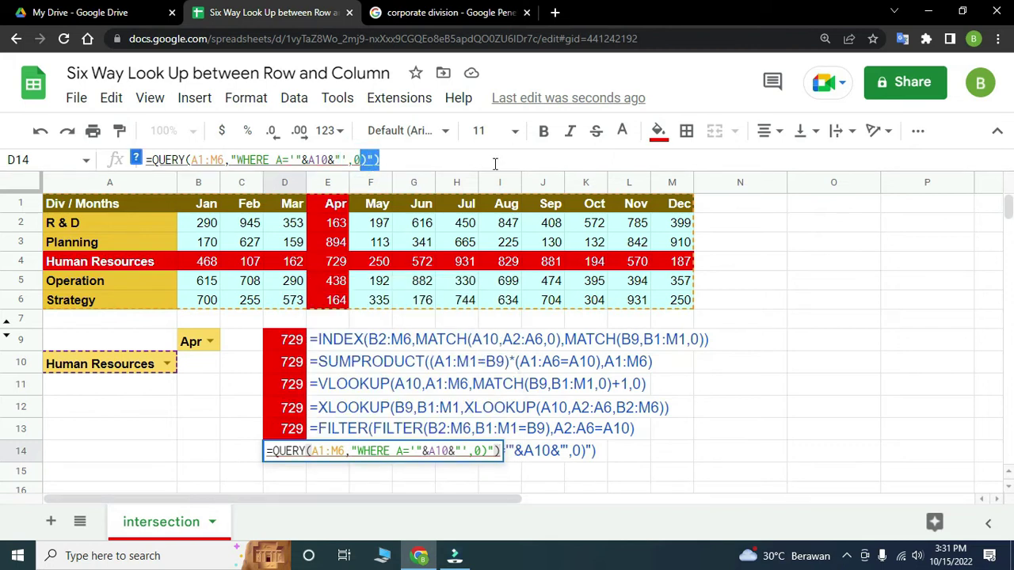
{"action": "type", "text": "\")"}
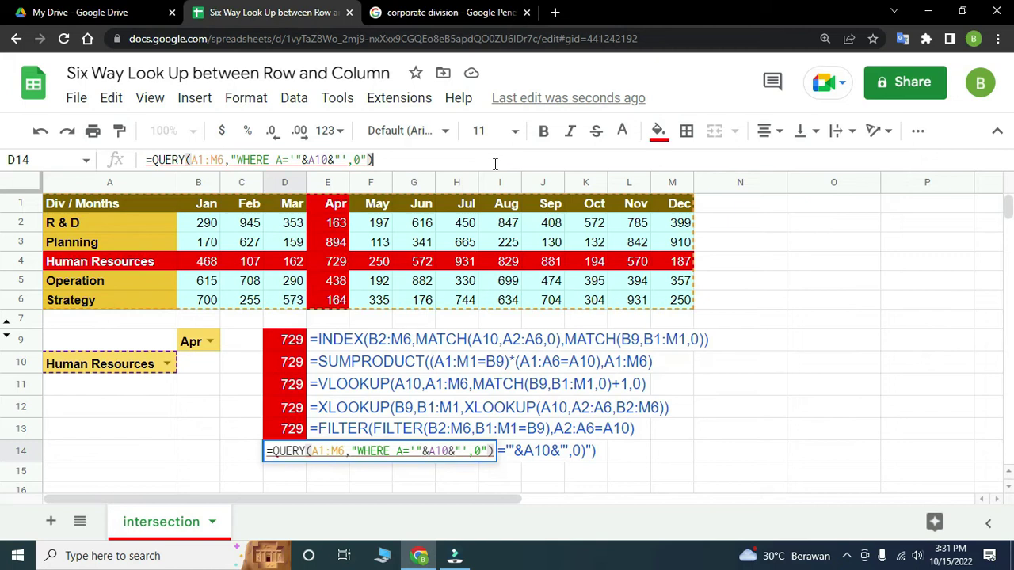
{"action": "key", "text": "BackSpace"}
{"action": "key", "text": "BackSpace"}
{"action": "key", "text": "BackSpace"}
{"action": "key", "text": "BackSpace"}
{"action": "type", "text": "\","}
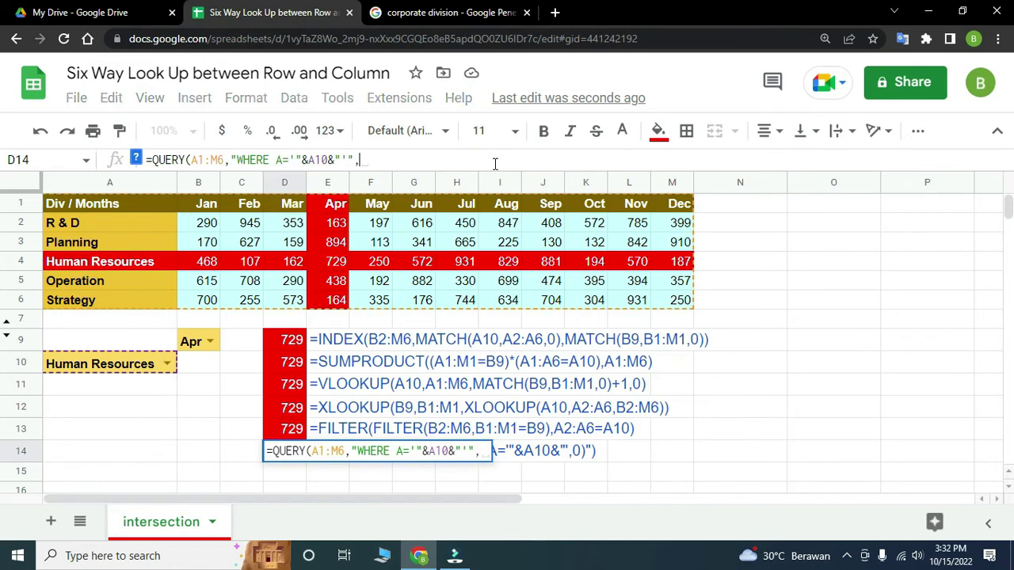
{"action": "type", "text": "0)"}
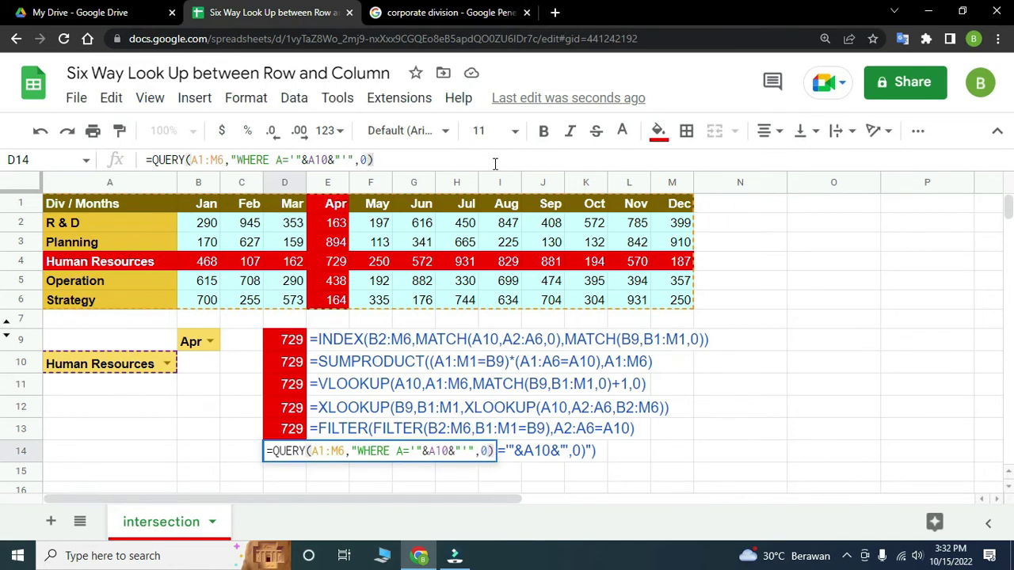
{"action": "key", "text": "Return"}
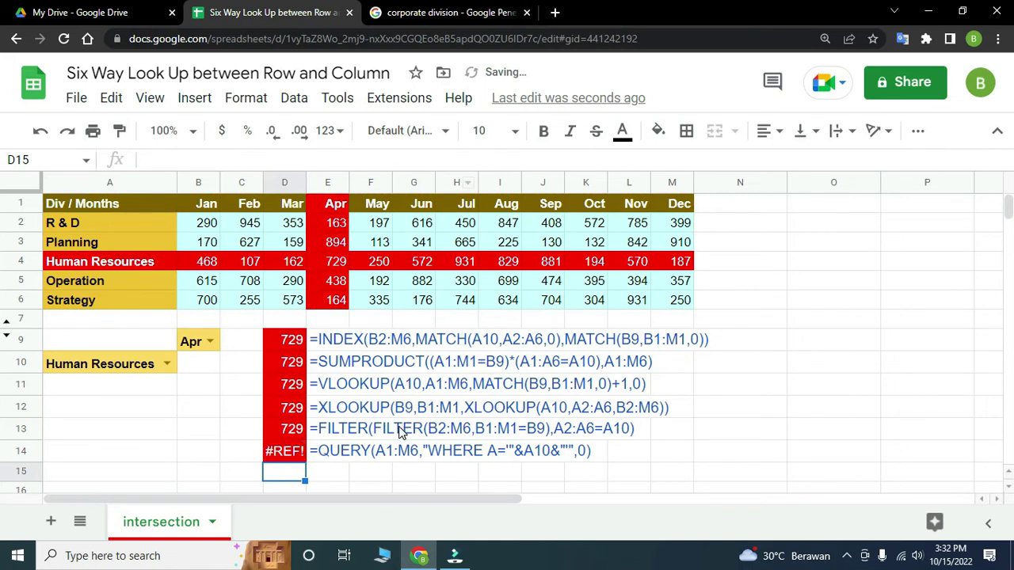
Try removing the ,0 headers argument from D14's QUERY formula and enter it
{"action": "left_click", "coordinate": [292, 451]}
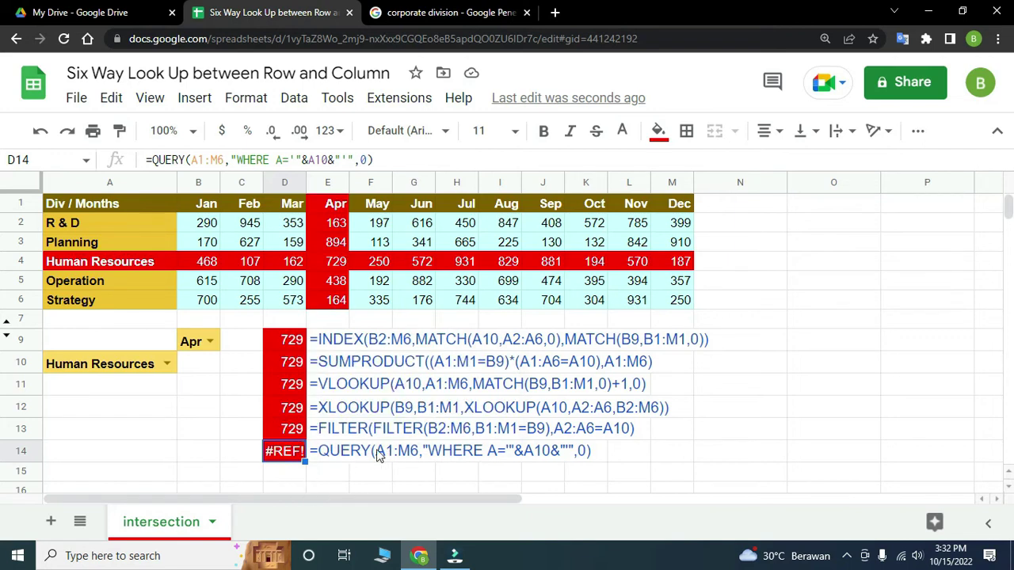
{"action": "mouse_move", "coordinate": [287, 456]}
{"action": "left_click_drag", "start_coordinate": [356, 161], "coordinate": [417, 162]}
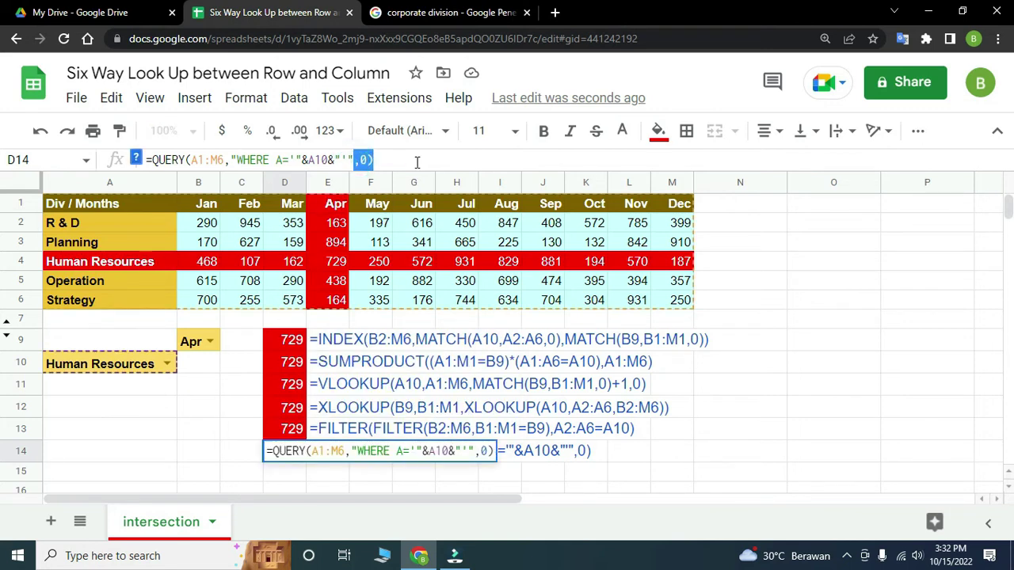
{"action": "key", "text": "BackSpace"}
{"action": "type", "text": ")"}
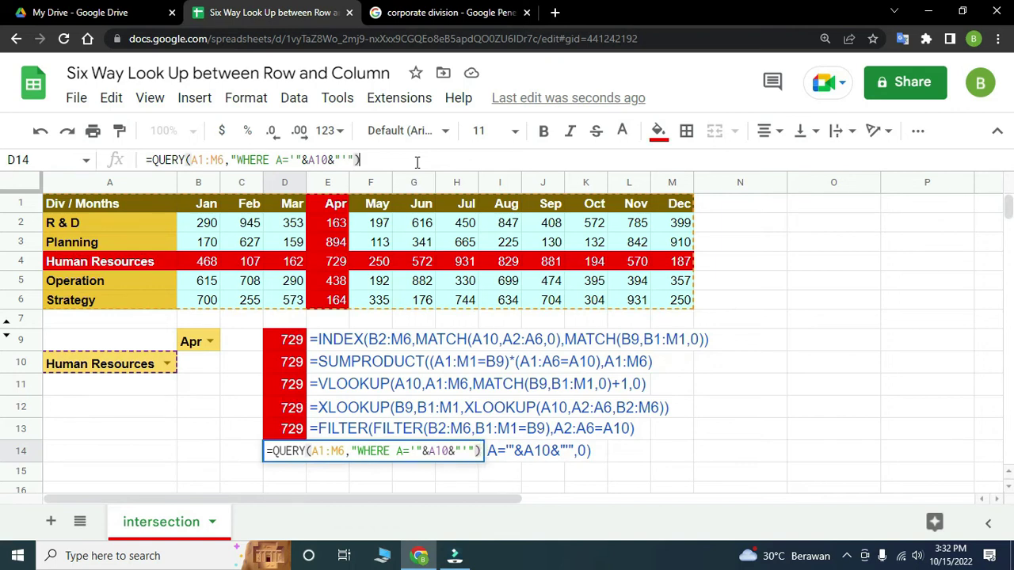
{"action": "key", "text": "Return"}
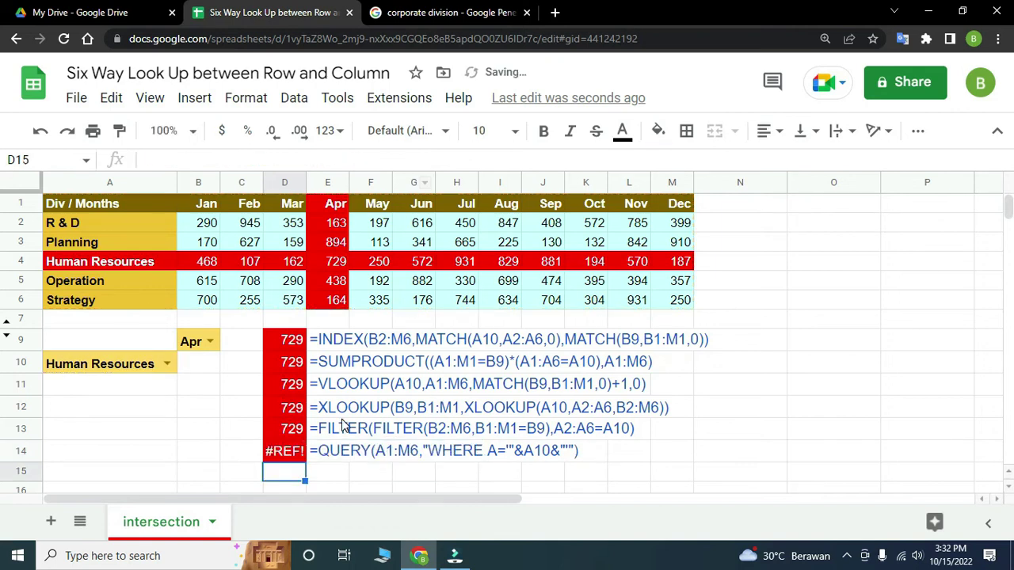
Try replacing the A10 reference in D14's query string with the literal 'Planning' and enter the formula
{"action": "left_click", "coordinate": [284, 451]}
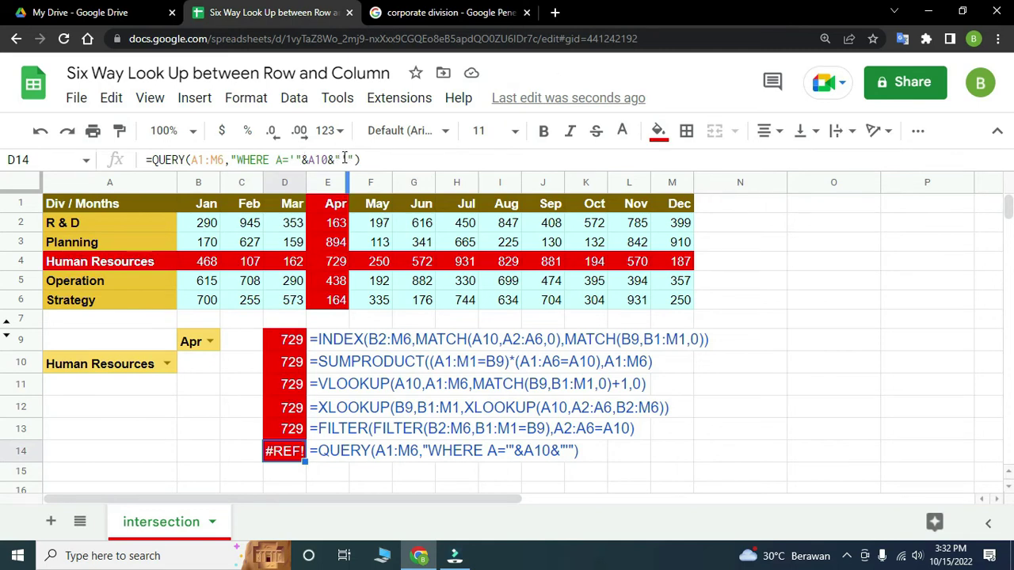
{"action": "left_click", "coordinate": [294, 160]}
{"action": "left_click_drag", "start_coordinate": [295, 159], "coordinate": [403, 164]}
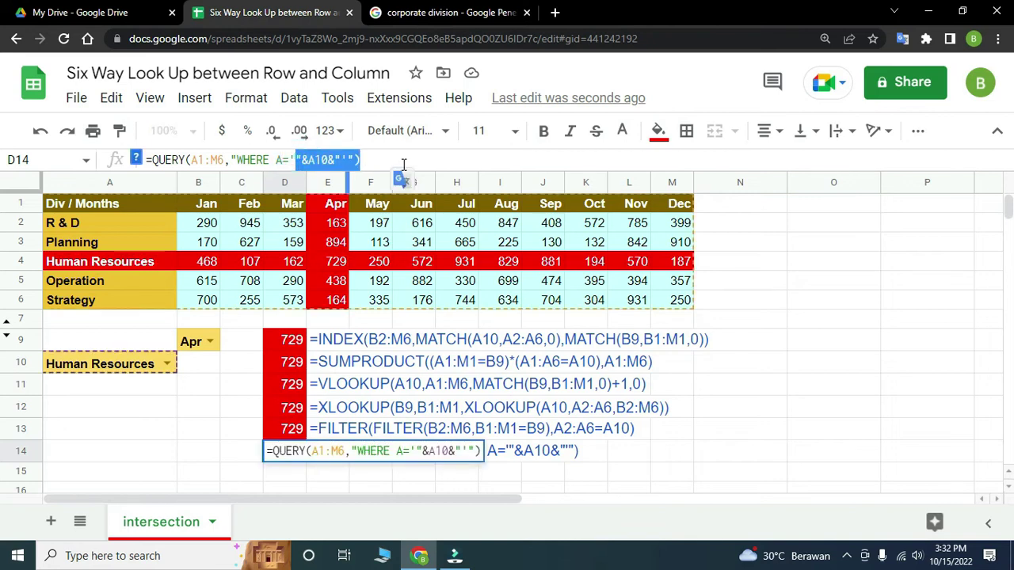
{"action": "key", "text": "BackSpace"}
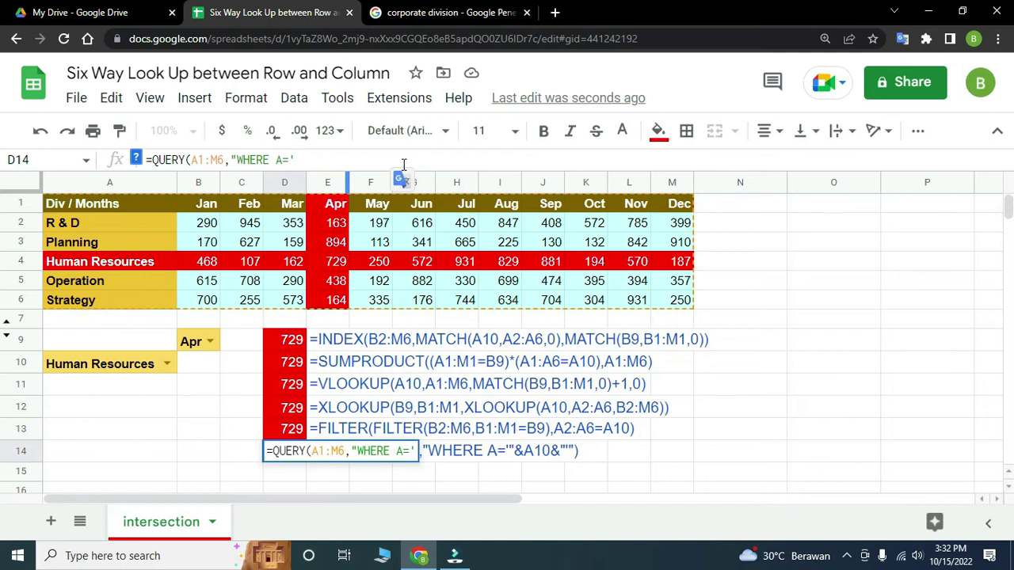
{"action": "type", "text": "Pls"}
{"action": "key", "text": "BackSpace"}
{"action": "type", "text": "ann"}
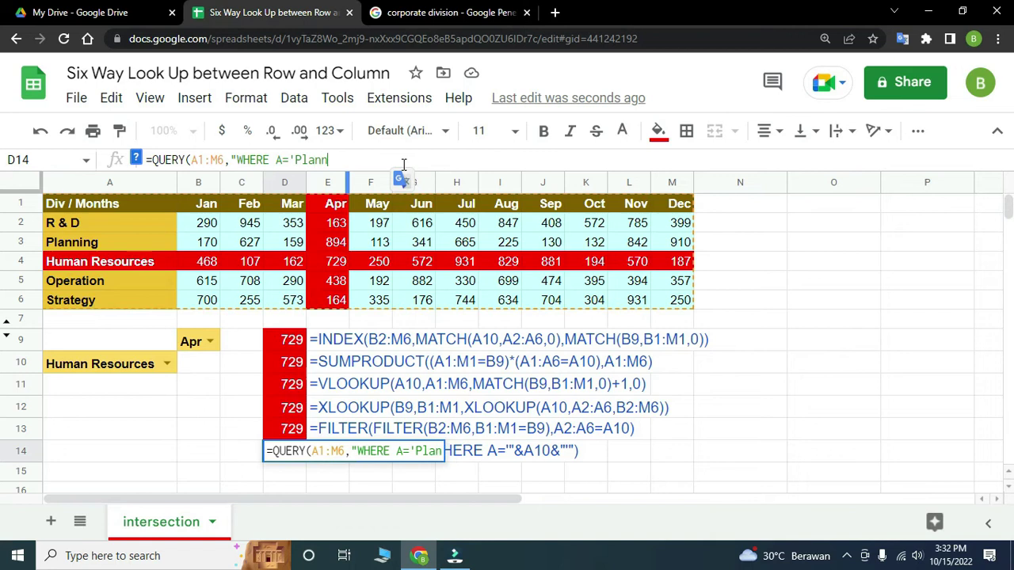
{"action": "type", "text": "ing'"}
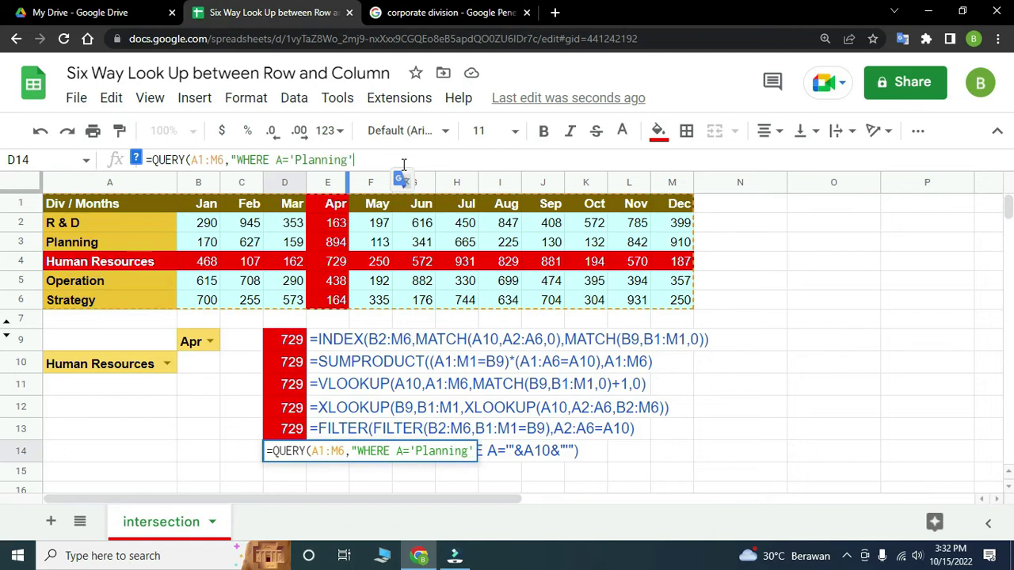
{"action": "type", "text": " \")"}
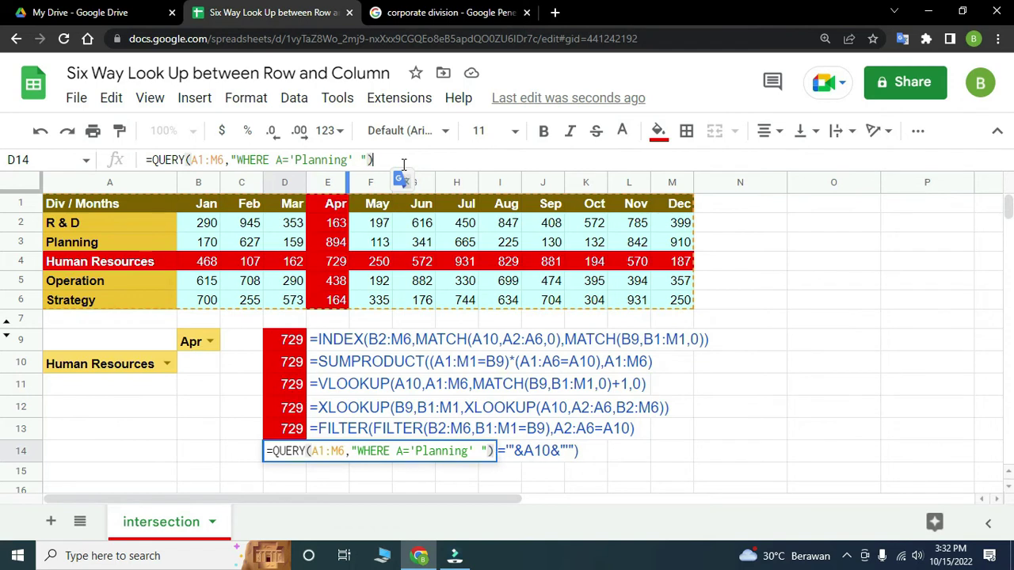
{"action": "key", "text": "Return"}
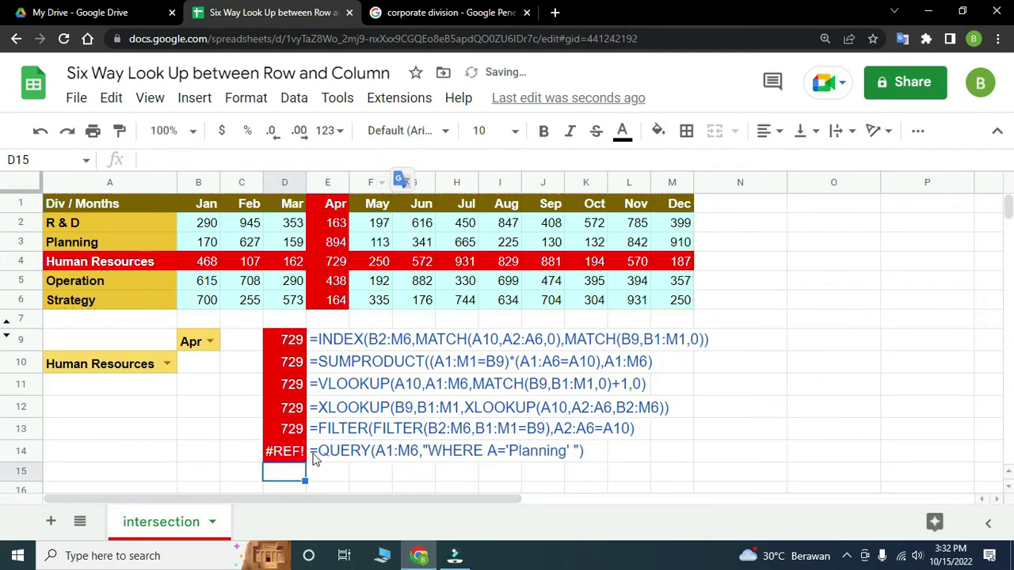
Clear D14 and restart its formula as a query with A1:M6 as the data range
{"action": "mouse_move", "coordinate": [282, 459]}
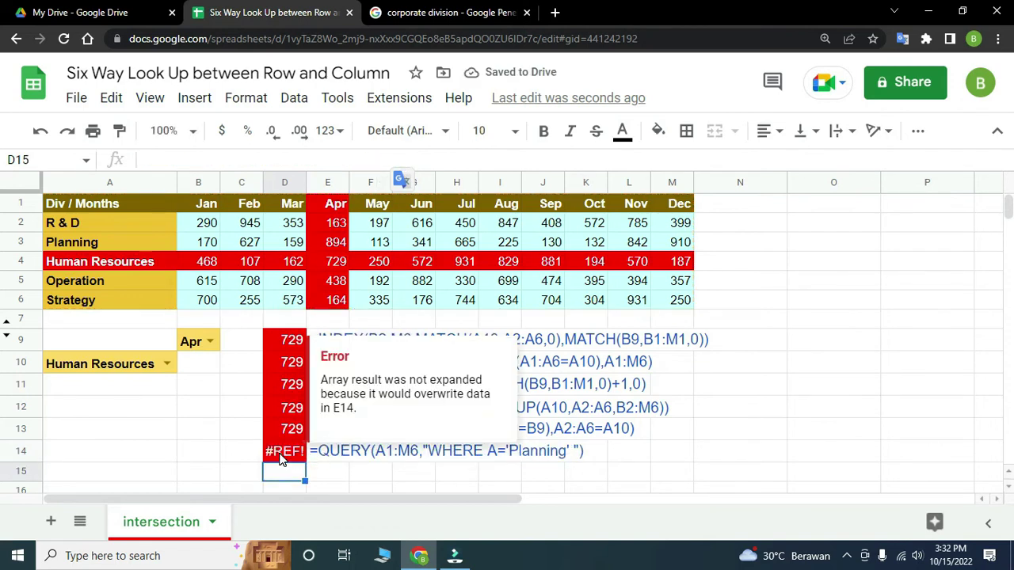
{"action": "left_click", "coordinate": [282, 458]}
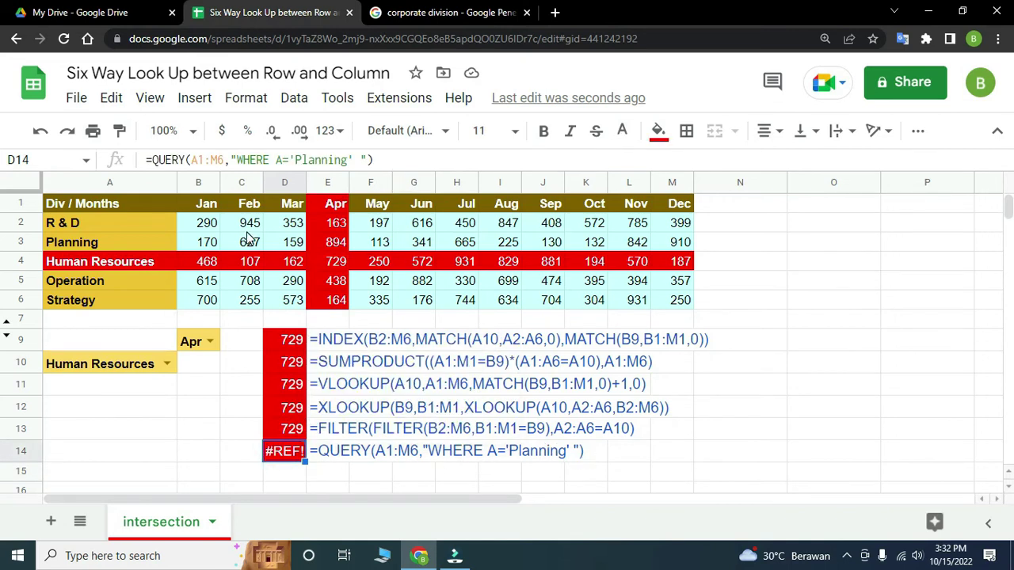
{"action": "left_click", "coordinate": [228, 160]}
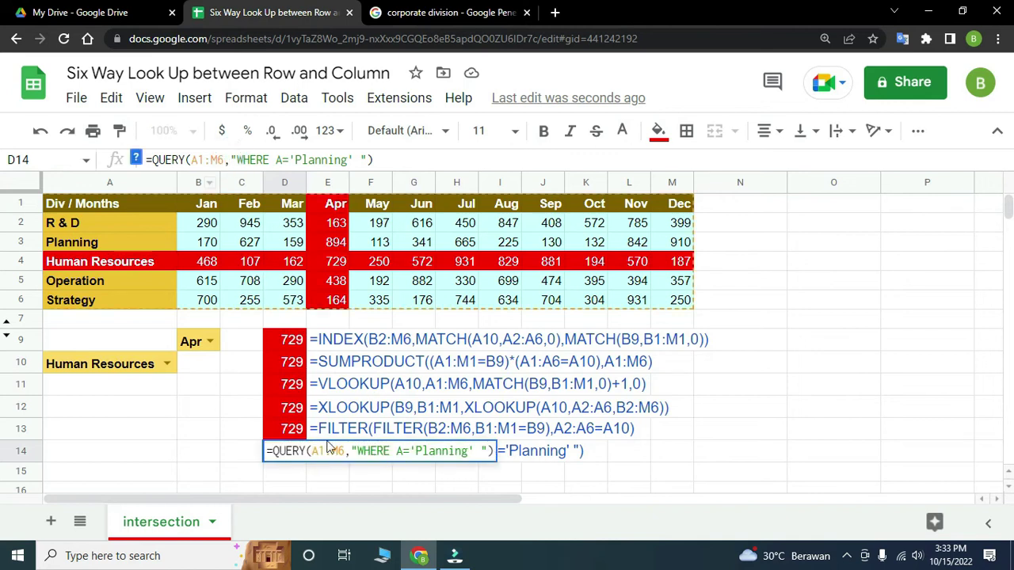
{"action": "key", "text": "Escape"}
{"action": "key", "text": "Delete"}
{"action": "type", "text": "=query"}
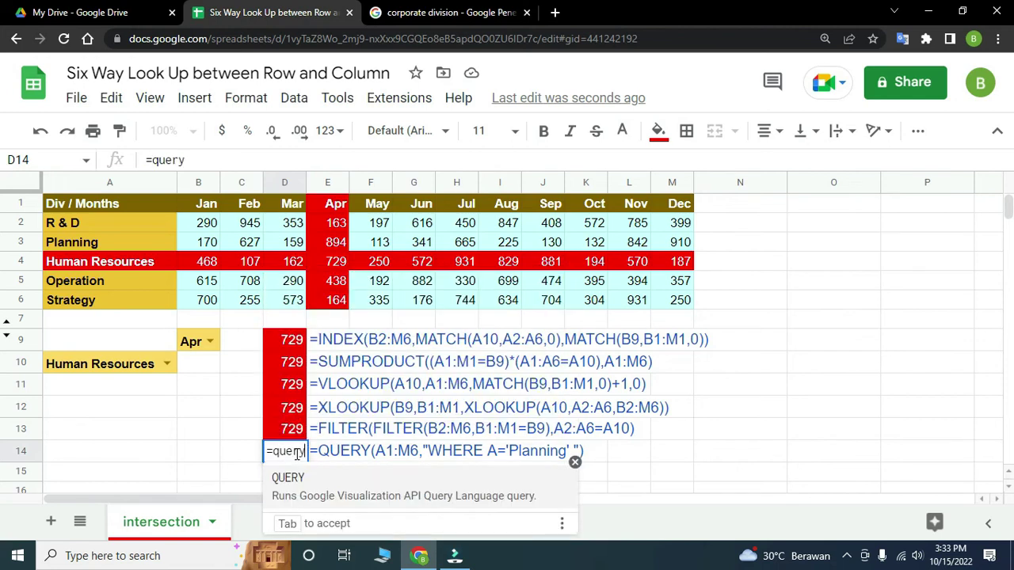
{"action": "type", "text": "("}
{"action": "left_click_drag", "start_coordinate": [82, 224], "coordinate": [626, 305]}
{"action": "left_click_drag", "start_coordinate": [109, 203], "coordinate": [672, 302]}
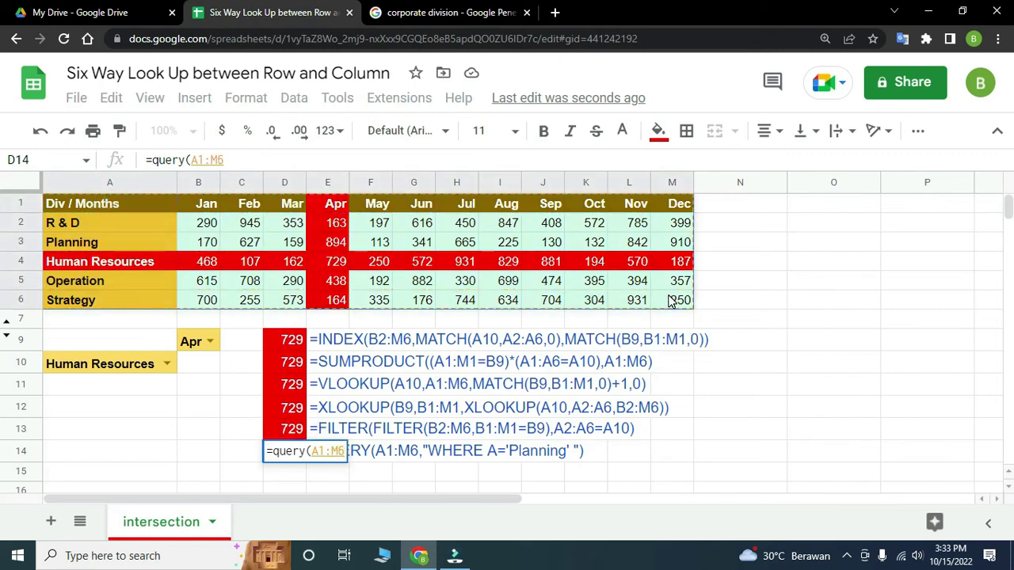
Give D14's query an empty query string "" and enter the formula
{"action": "type", "text": ","}
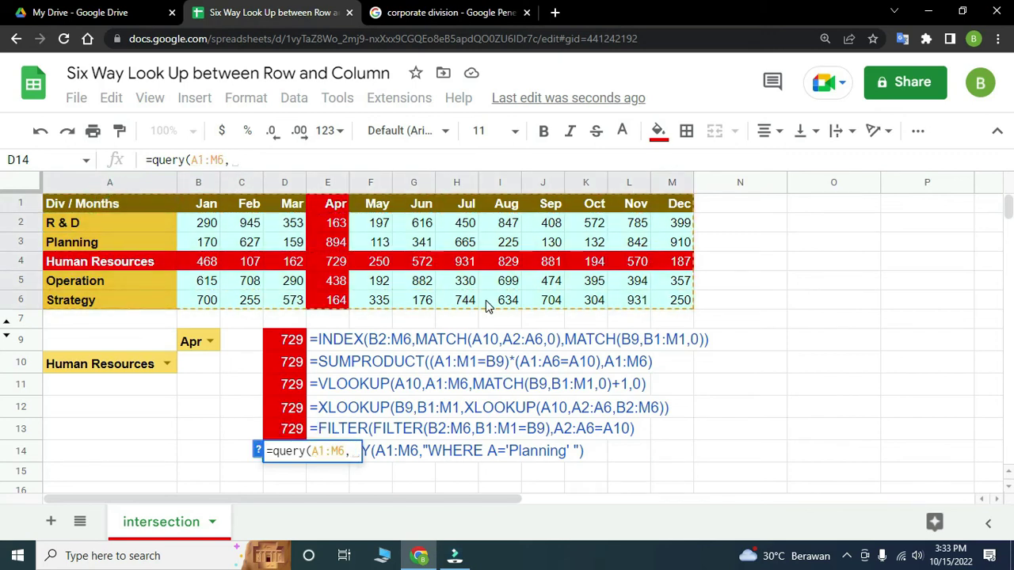
{"action": "type", "text": "\""}
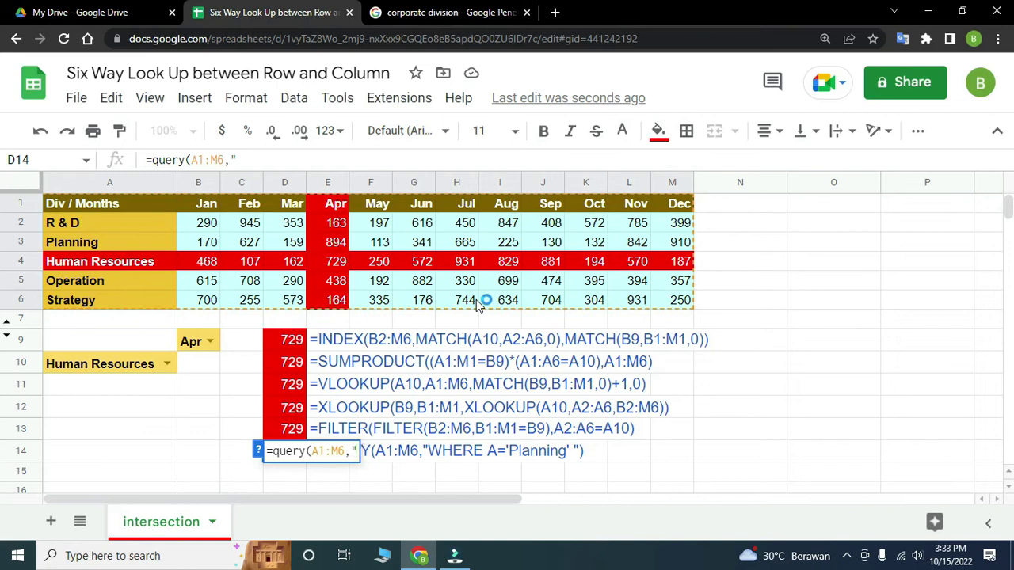
{"action": "type", "text": "\")"}
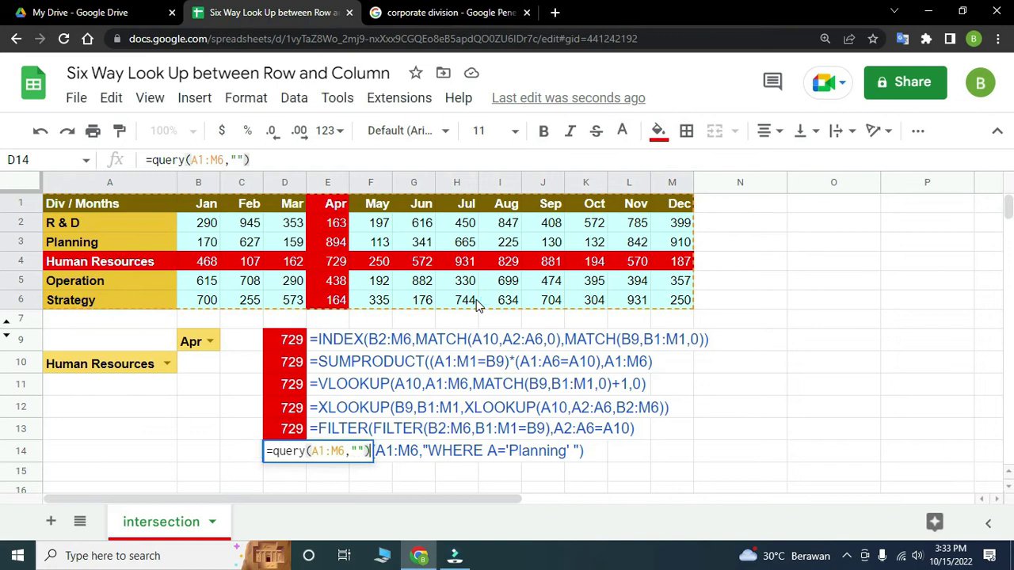
{"action": "key", "text": "Return"}
Clear the formula text from E14 so D14's whole-table query can expand
{"action": "left_click", "coordinate": [306, 454]}
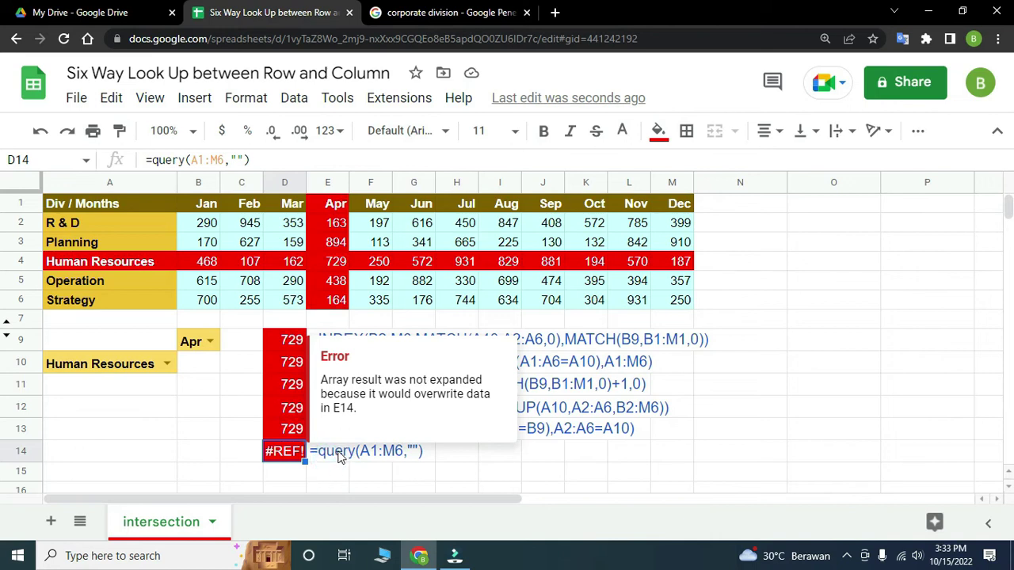
{"action": "left_click", "coordinate": [491, 453]}
{"action": "left_click", "coordinate": [344, 456]}
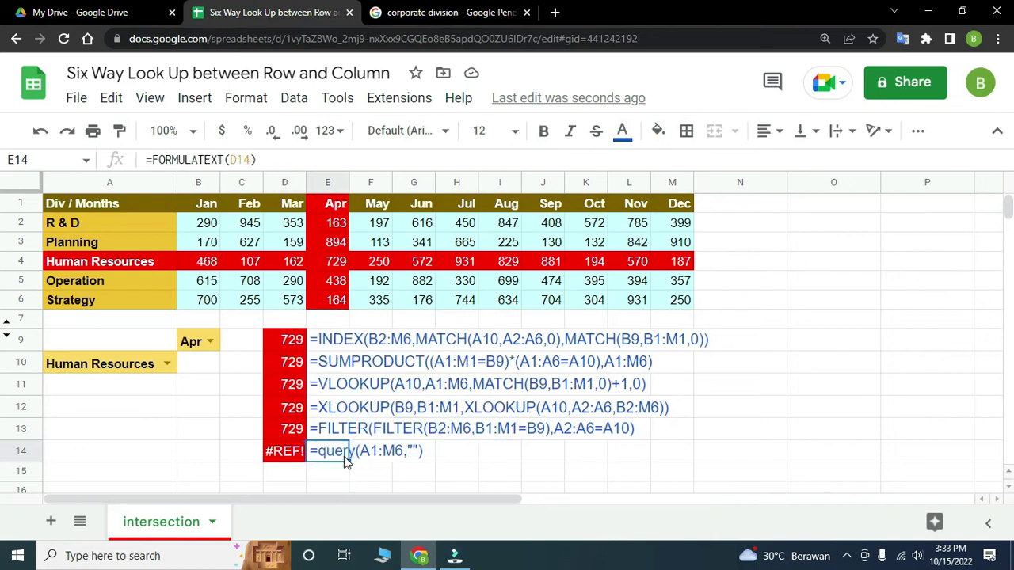
{"action": "key", "text": "Delete"}
{"action": "left_click", "coordinate": [285, 453]}
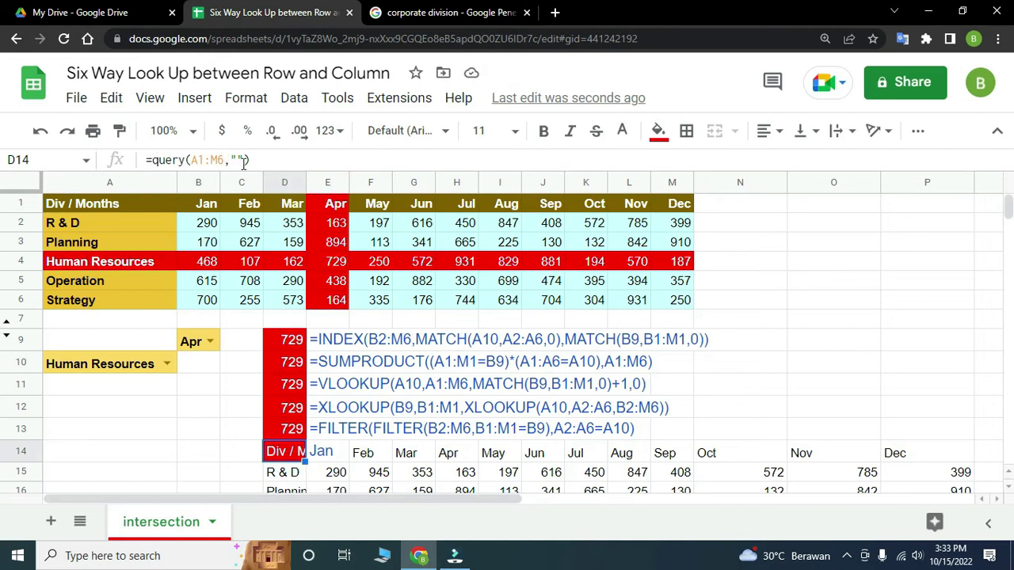
Undo the recent edits in D14 and E14 back to the formula =QUERY(A1:M6,"WHERE A='"&A10&"'",0)
{"action": "key", "text": "ctrl+z"}
{"action": "key", "text": "ctrl+y"}
{"action": "key", "text": "ctrl+y"}
{"action": "key", "text": "ctrl+y"}
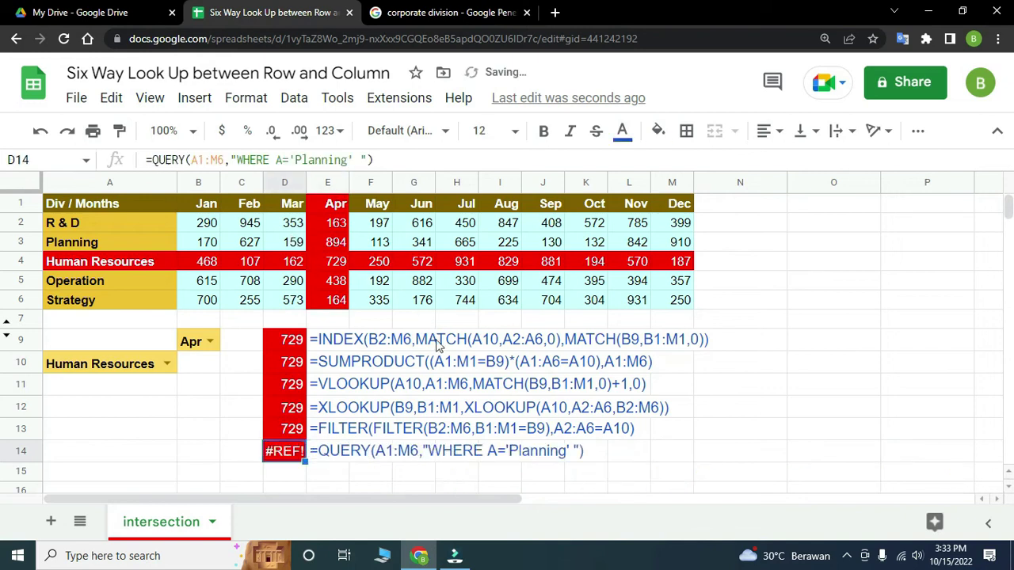
Clear the FORMULATEXT formula from E14 so D14's QUERY result can expand across row 14
{"action": "left_click", "coordinate": [334, 460]}
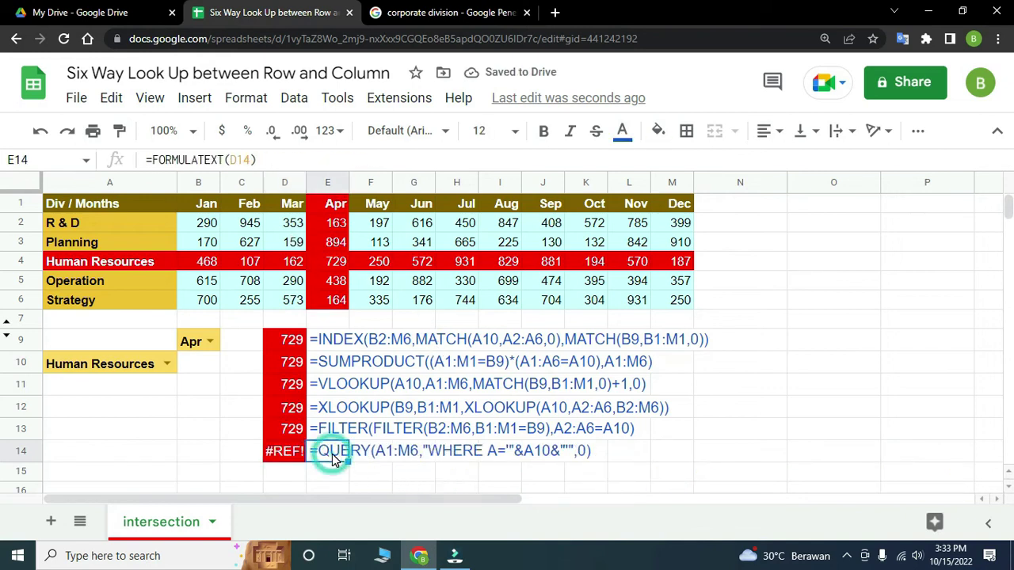
{"action": "key", "text": "Delete"}
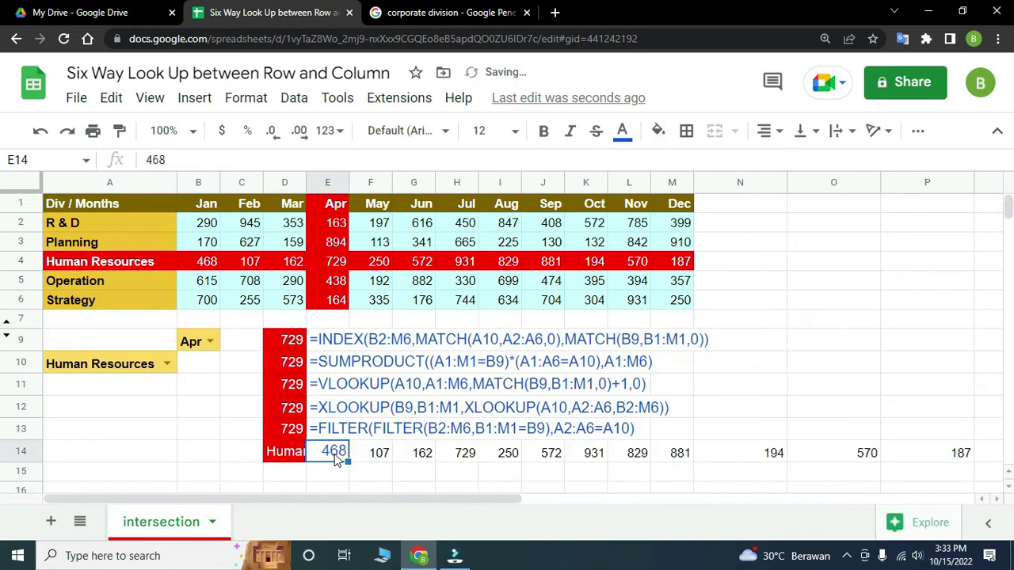
{"action": "left_click", "coordinate": [289, 458]}
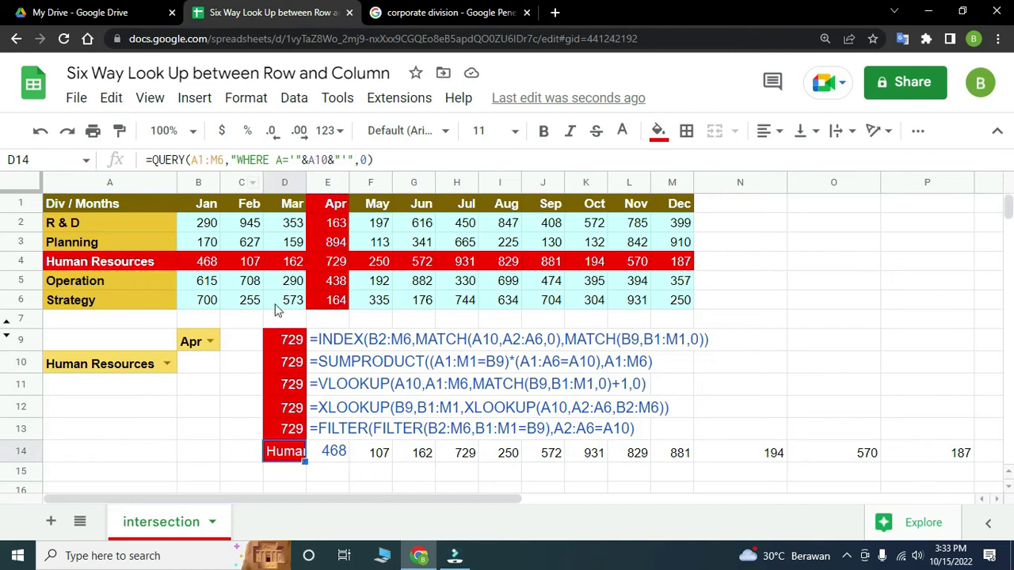
{"action": "left_click", "coordinate": [319, 457]}
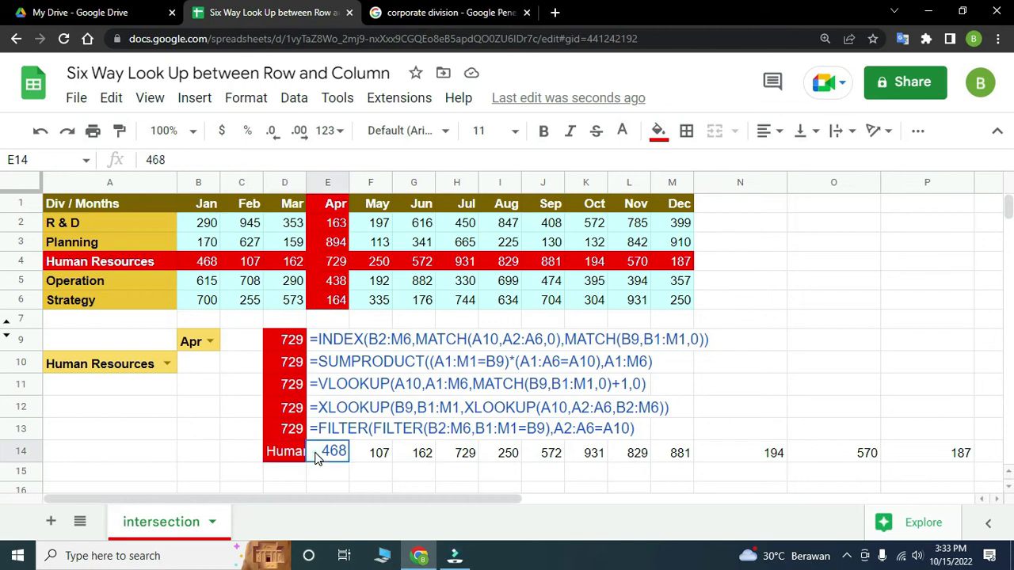
Open D14's existing formula for editing and nest it inside an outer QUERY( function
{"action": "left_click", "coordinate": [298, 456]}
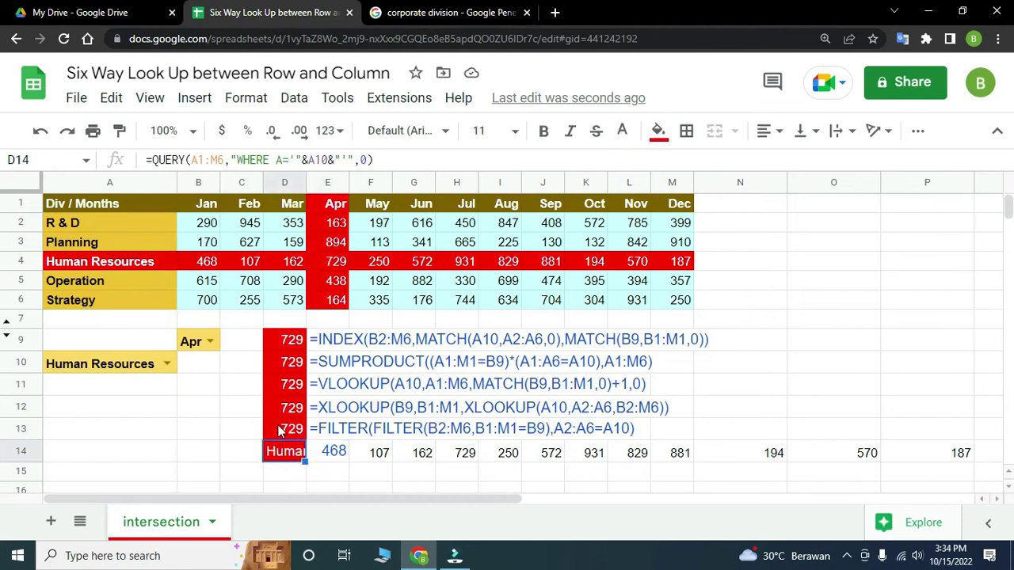
{"action": "left_click", "coordinate": [331, 460]}
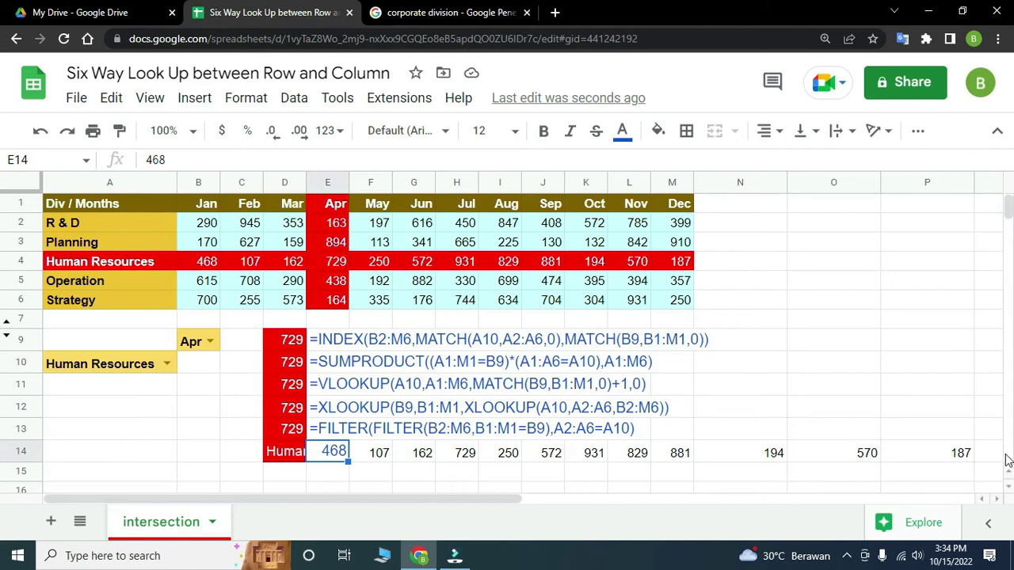
{"action": "left_click", "coordinate": [292, 452]}
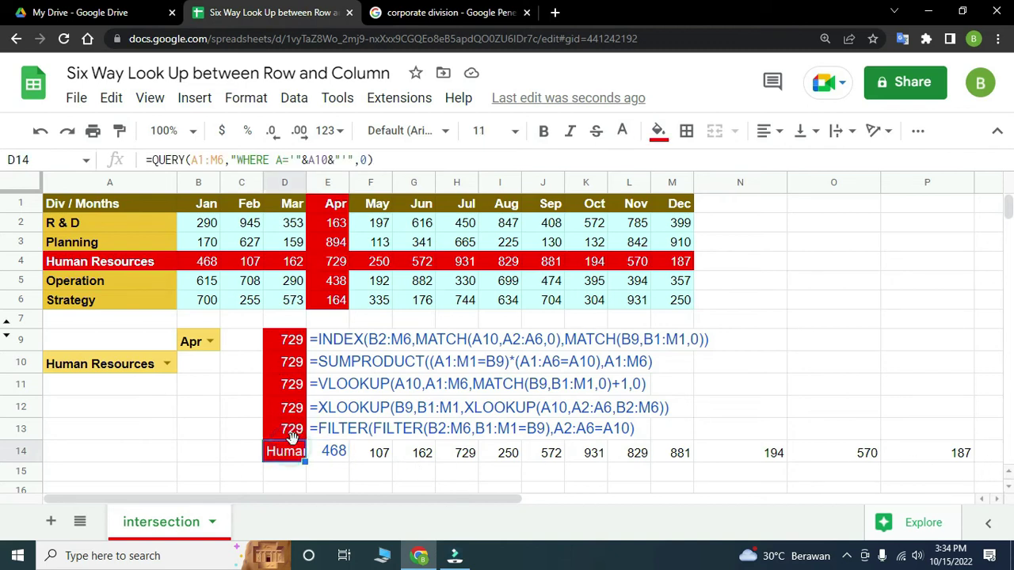
{"action": "left_click", "coordinate": [153, 159]}
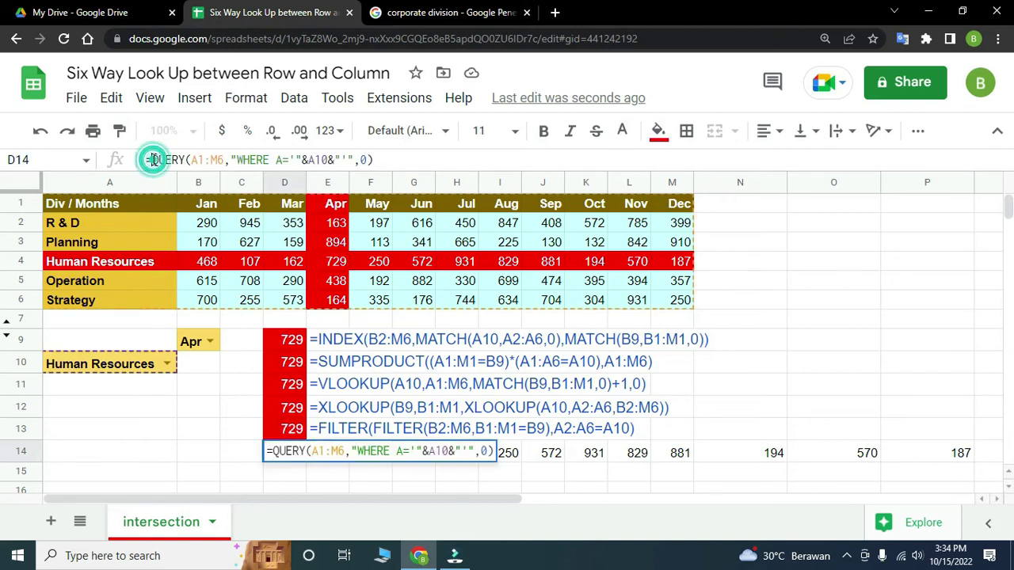
{"action": "type", "text": "query"}
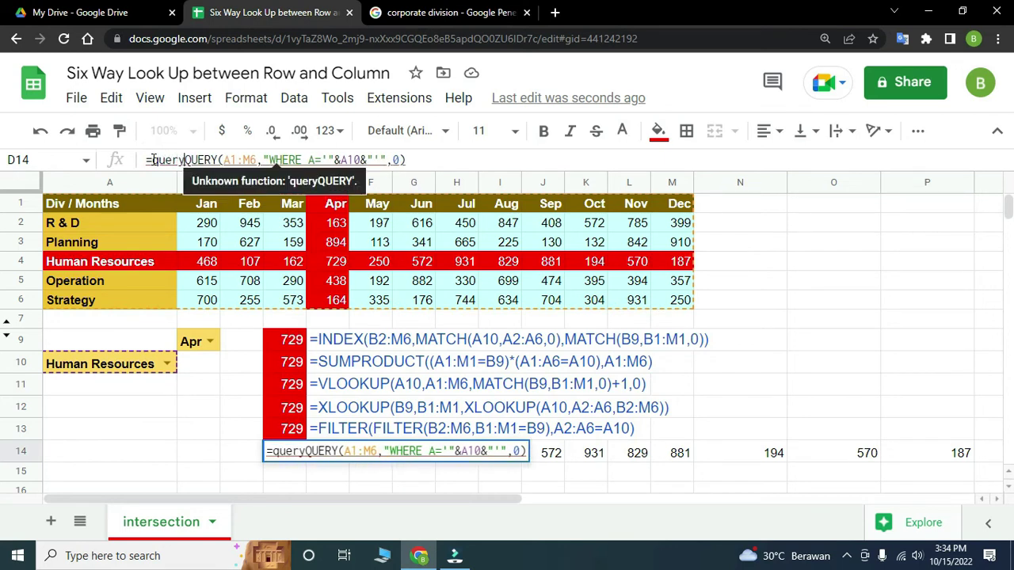
{"action": "key", "text": "BackSpace"}
{"action": "key", "text": "BackSpace"}
{"action": "key", "text": "BackSpace"}
{"action": "key", "text": "BackSpace"}
{"action": "key", "text": "BackSpace"}
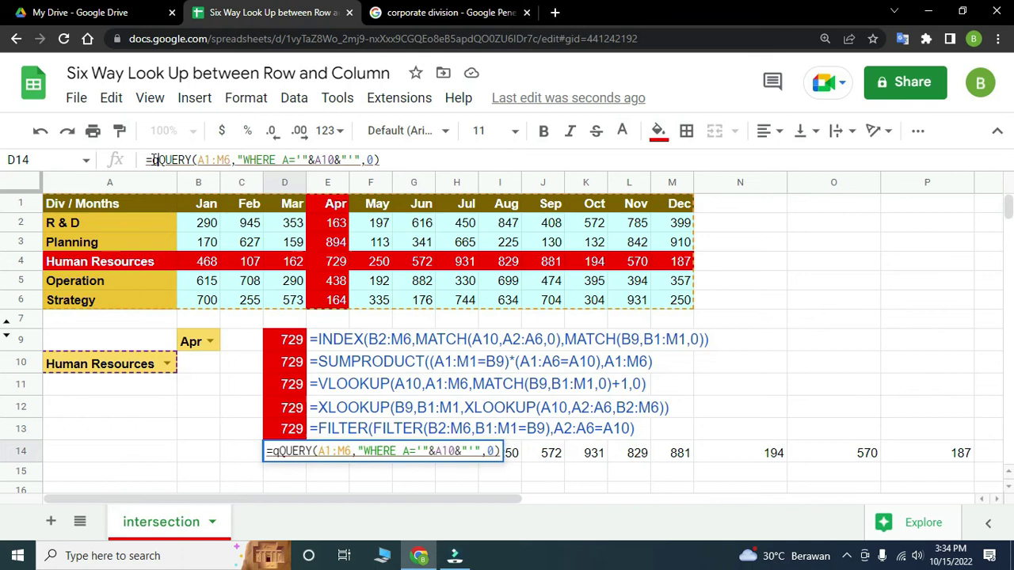
{"action": "type", "text": "QUERY"}
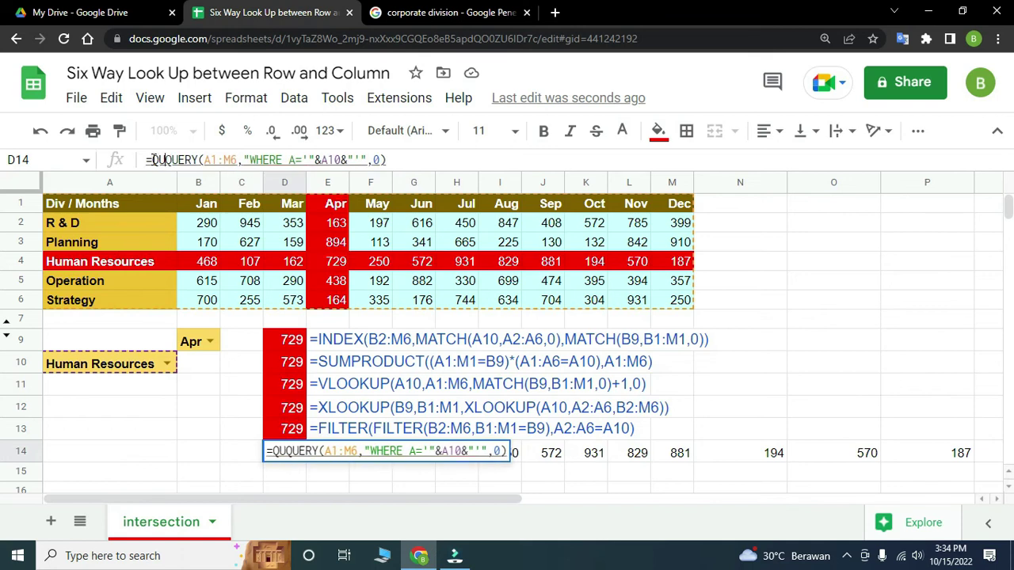
{"action": "type", "text": "("}
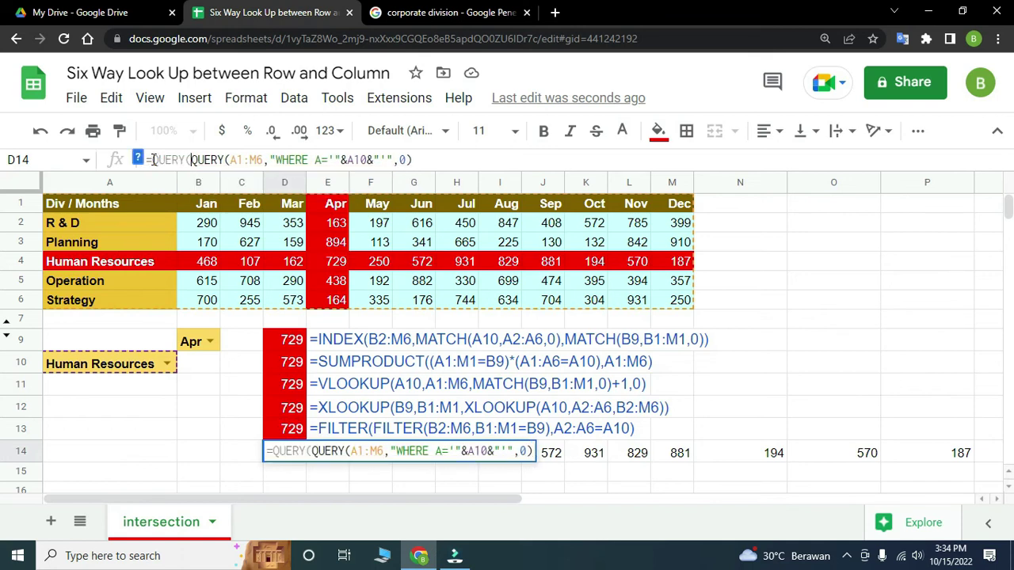
Begin the outer query's second argument at the end of the D14 formula with "SELECT Col"&MATCH(
{"action": "left_click", "coordinate": [424, 157]}
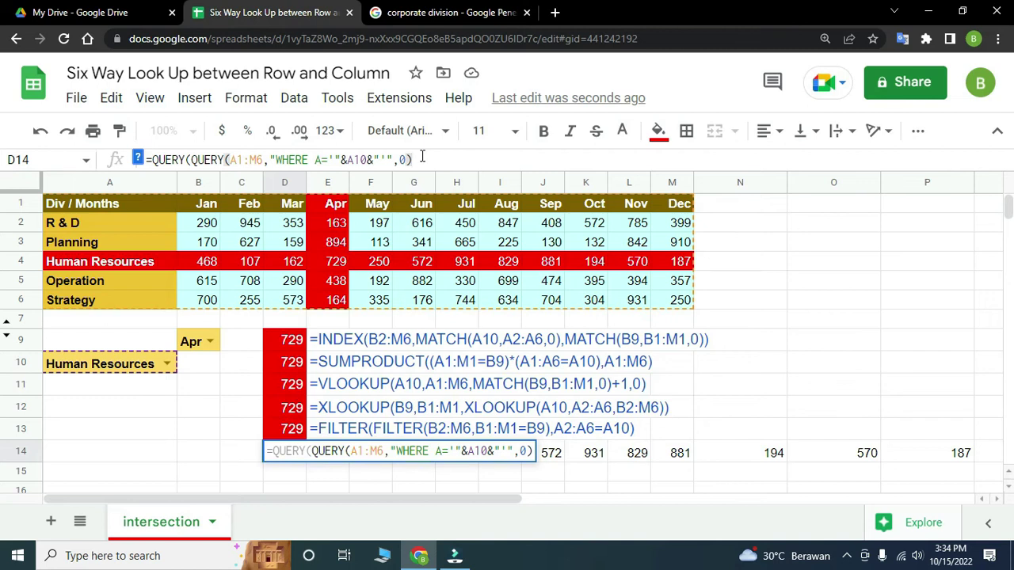
{"action": "type", "text": ",\""}
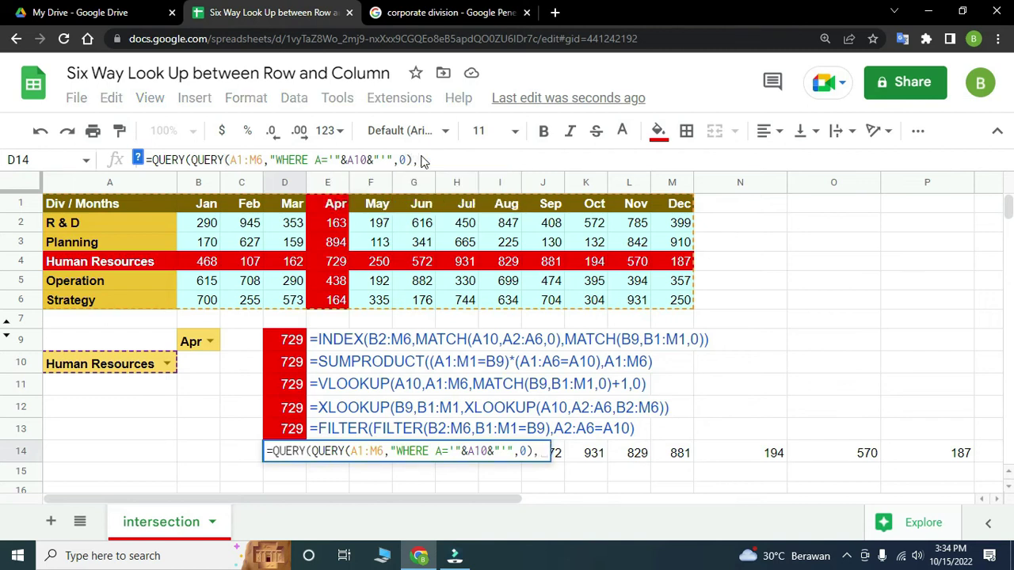
{"action": "type", "text": "SELECT"}
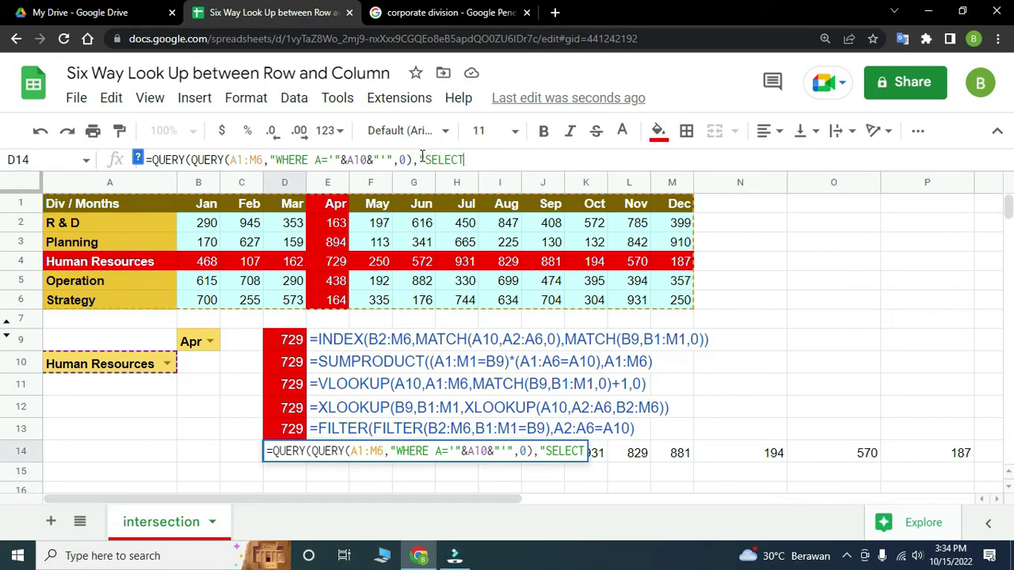
{"action": "type", "text": " Col"}
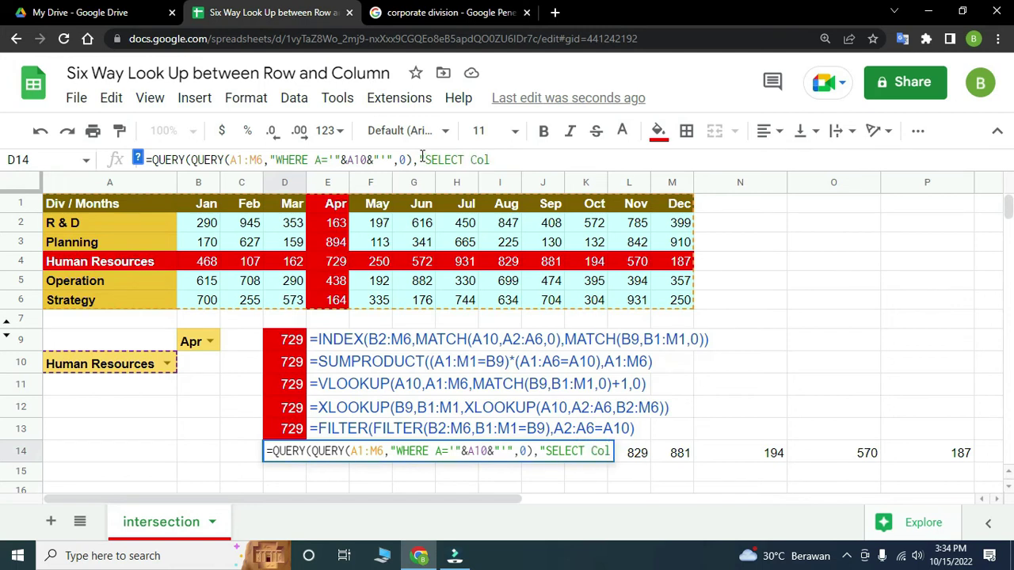
{"action": "type", "text": "\"&"}
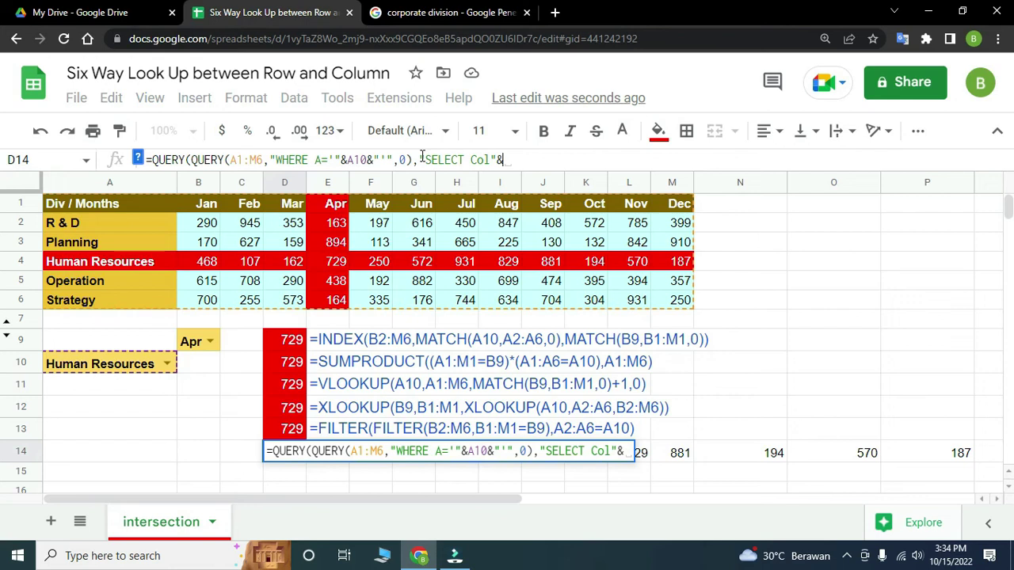
{"action": "type", "text": "MATCH"}
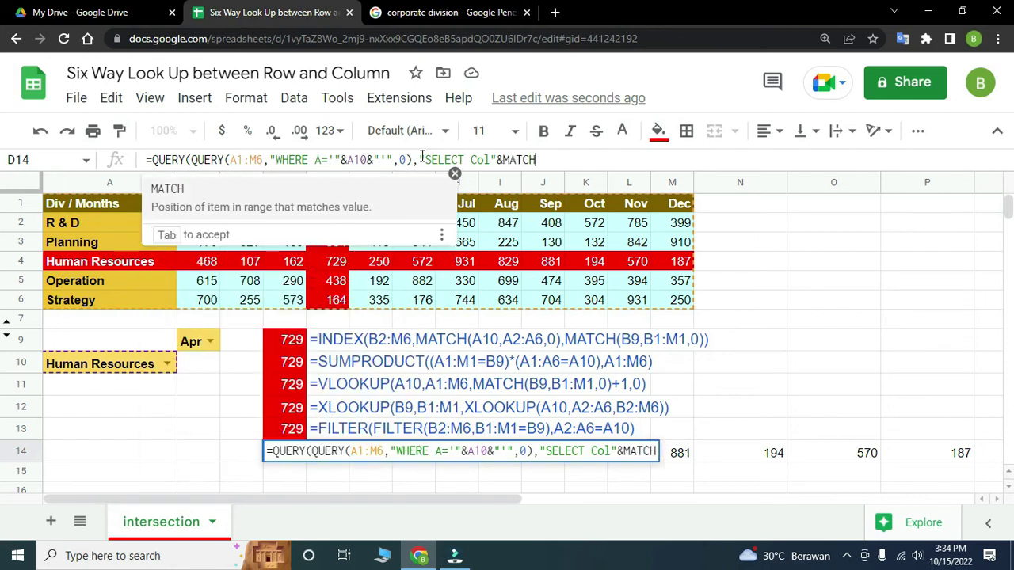
{"action": "type", "text": "("}
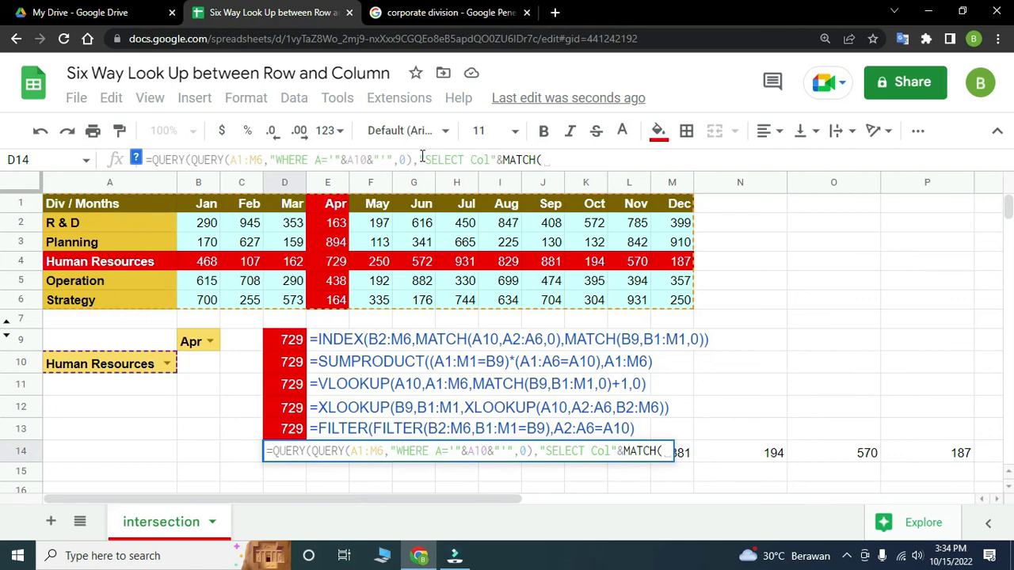
Complete the MATCH with B9, header range A1:M1 and 0, append &" ", and enter the D14 formula
{"action": "left_click", "coordinate": [191, 346]}
{"action": "type", "text": ","}
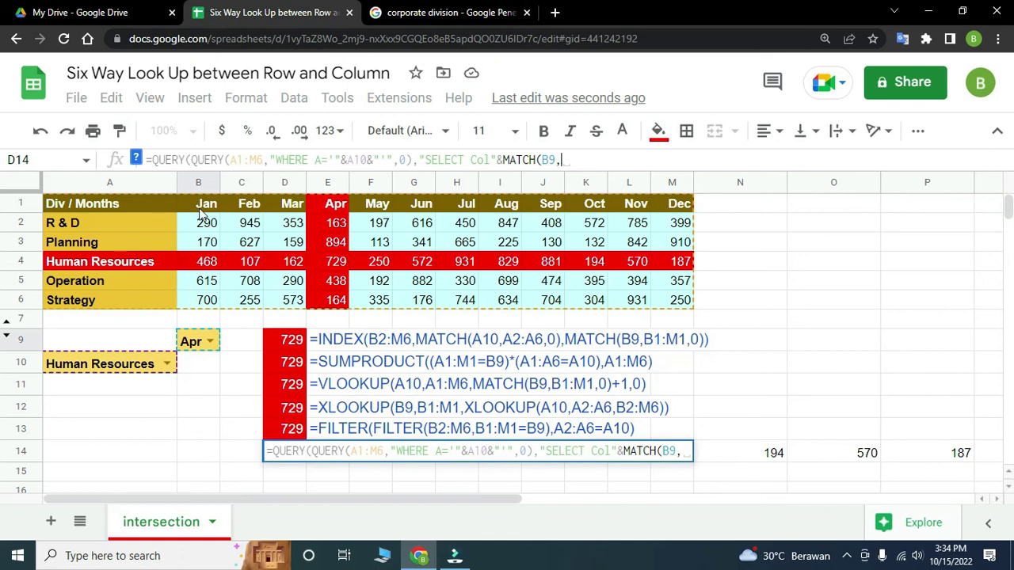
{"action": "left_click_drag", "start_coordinate": [149, 204], "coordinate": [683, 208]}
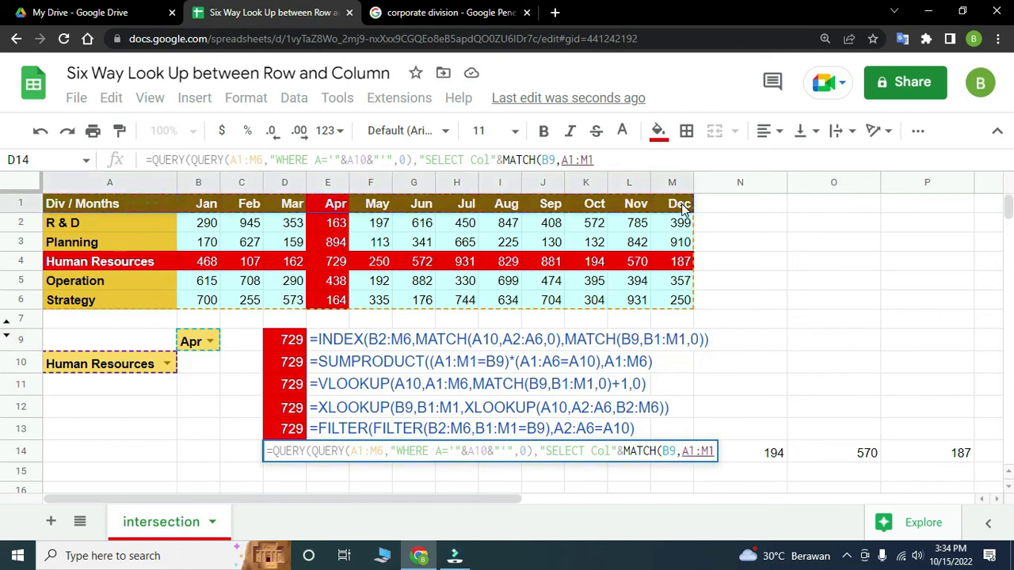
{"action": "type", "text": ",0"}
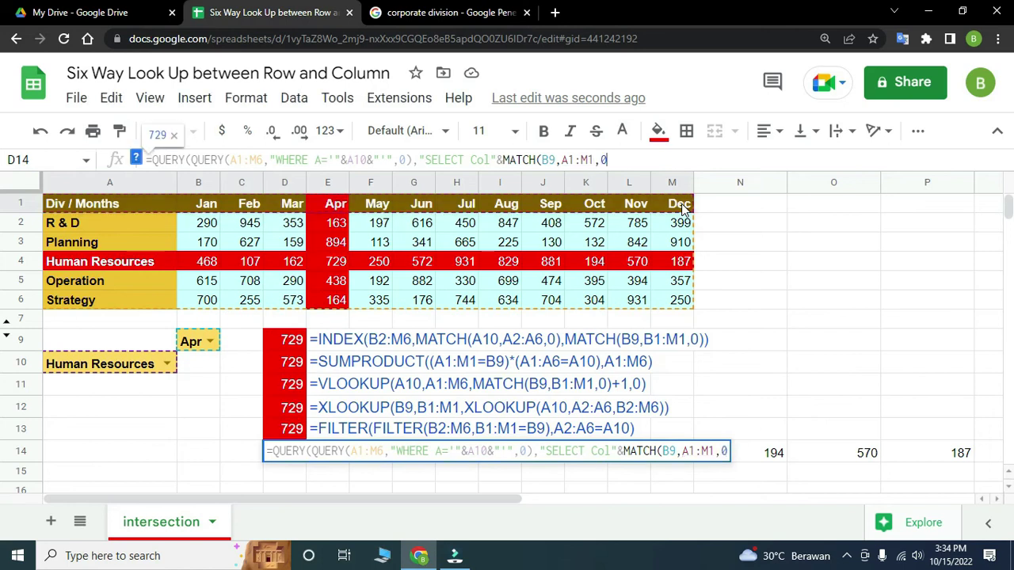
{"action": "type", "text": ")"}
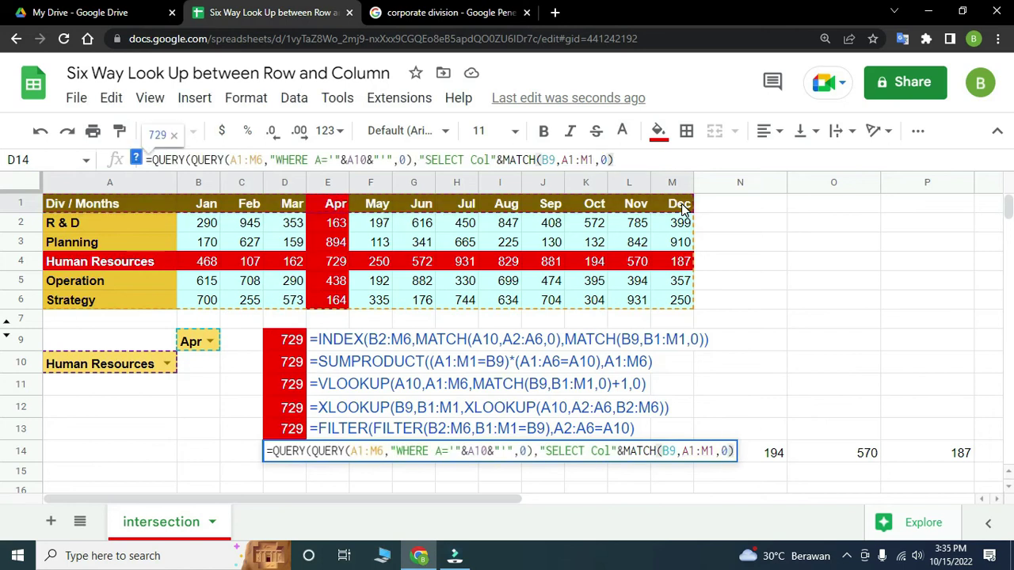
{"action": "type", "text": "&\""}
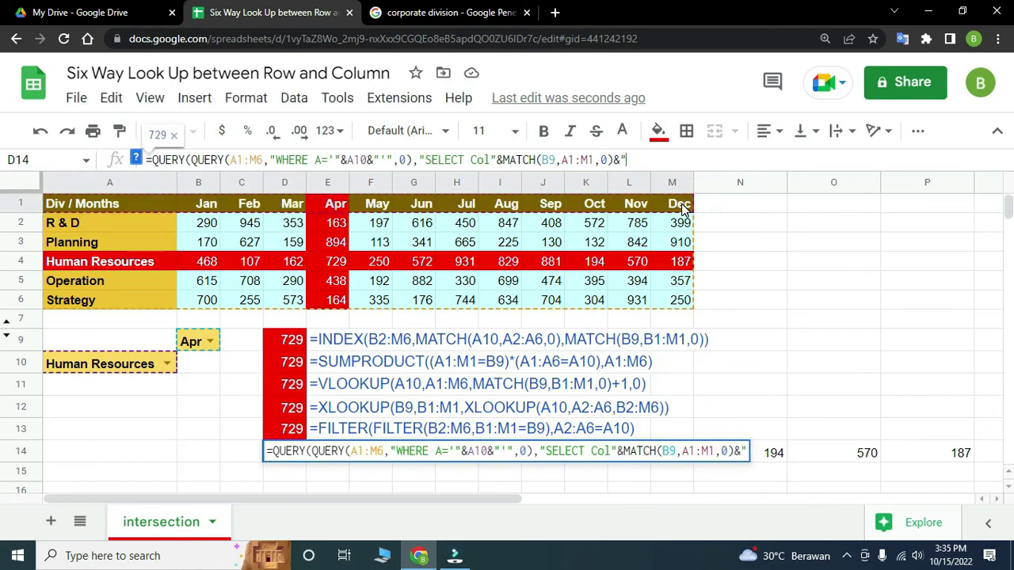
{"action": "type", "text": " \""}
{"action": "key", "text": "Return"}
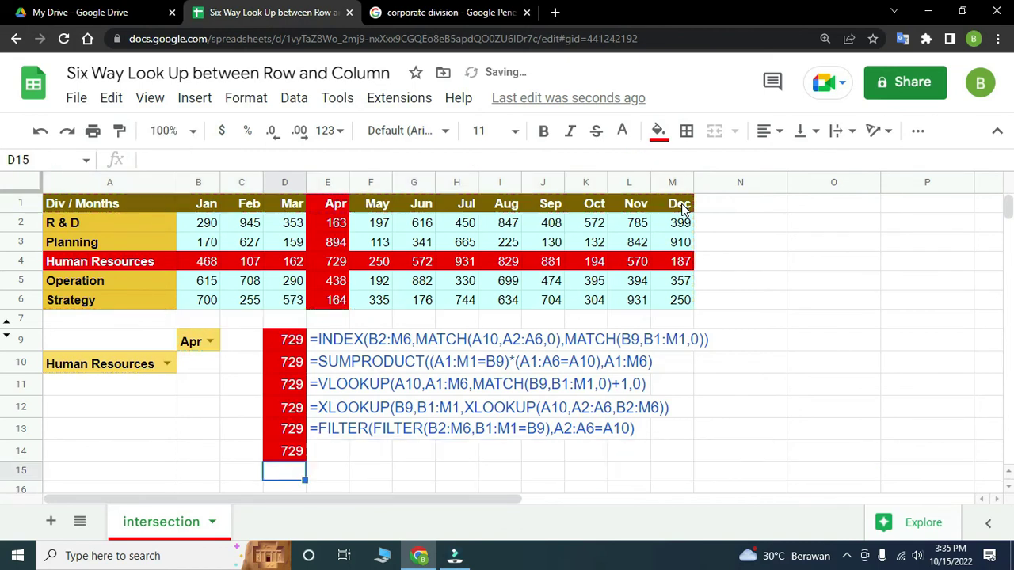
Copy the formula-text cell E13 into E14 to show D14's QUERY formula
{"action": "left_click", "coordinate": [331, 436]}
{"action": "key", "text": "ctrl+c"}
{"action": "left_click", "coordinate": [325, 450]}
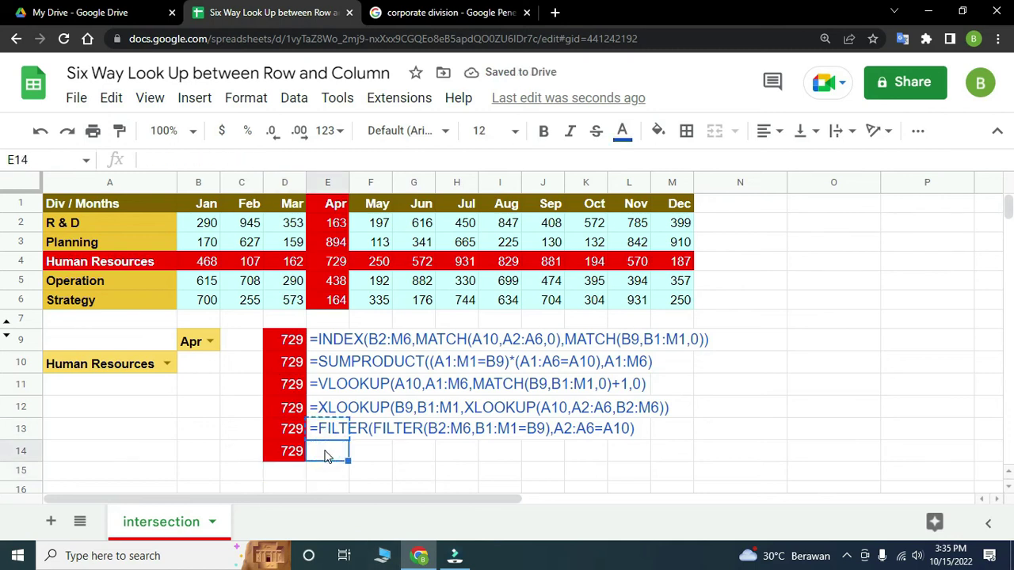
{"action": "key", "text": "ctrl+v"}
{"action": "left_click", "coordinate": [634, 474]}
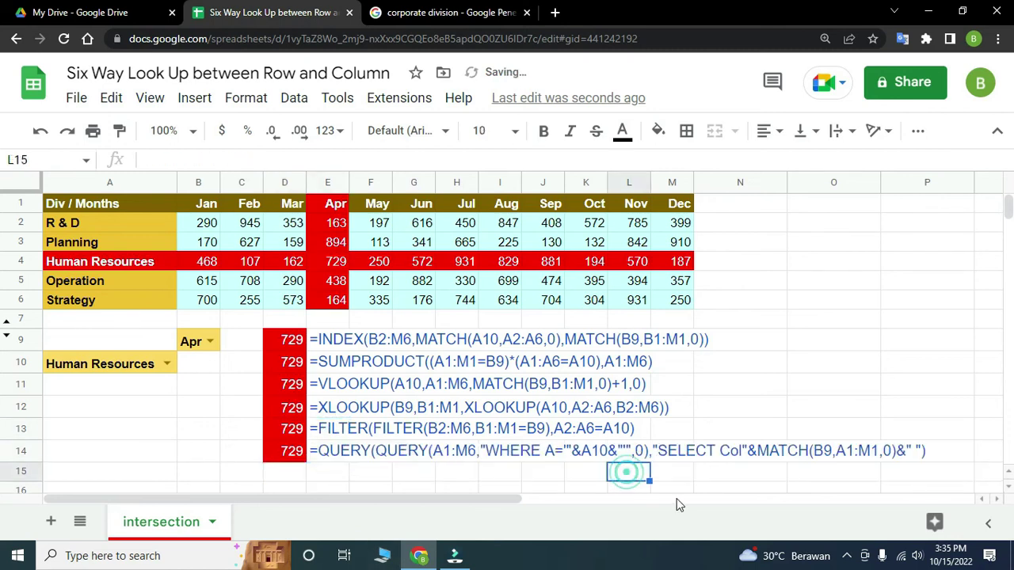
Test the six formulas by setting the month in B9 to Jan and the division in A10 to R & D
{"action": "left_click", "coordinate": [198, 432]}
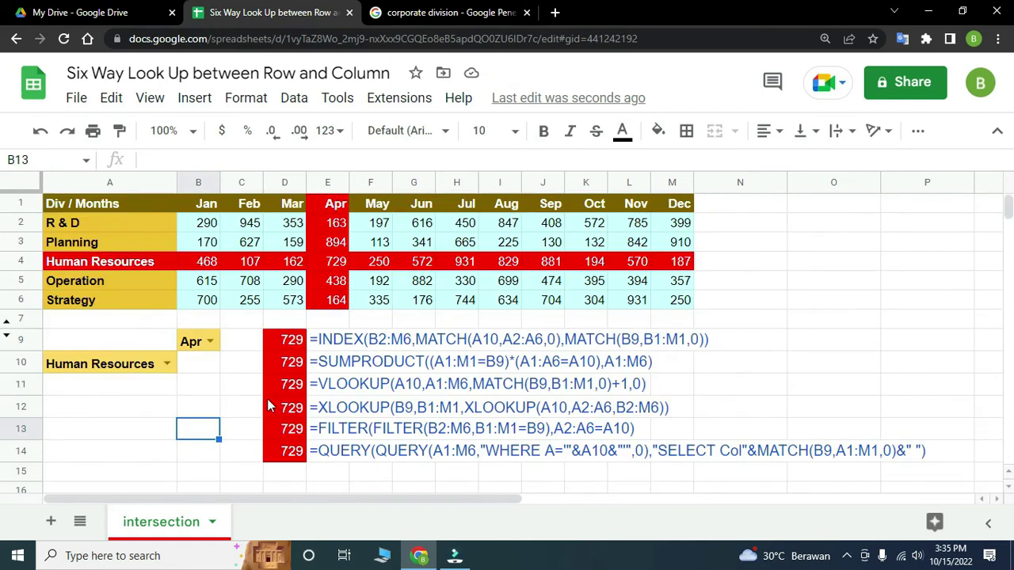
{"action": "scroll", "coordinate": [245, 418], "scroll_direction": "down", "scroll_amount": 1}
{"action": "scroll", "coordinate": [253, 414], "scroll_direction": "up", "scroll_amount": 1}
{"action": "left_click", "coordinate": [248, 205]}
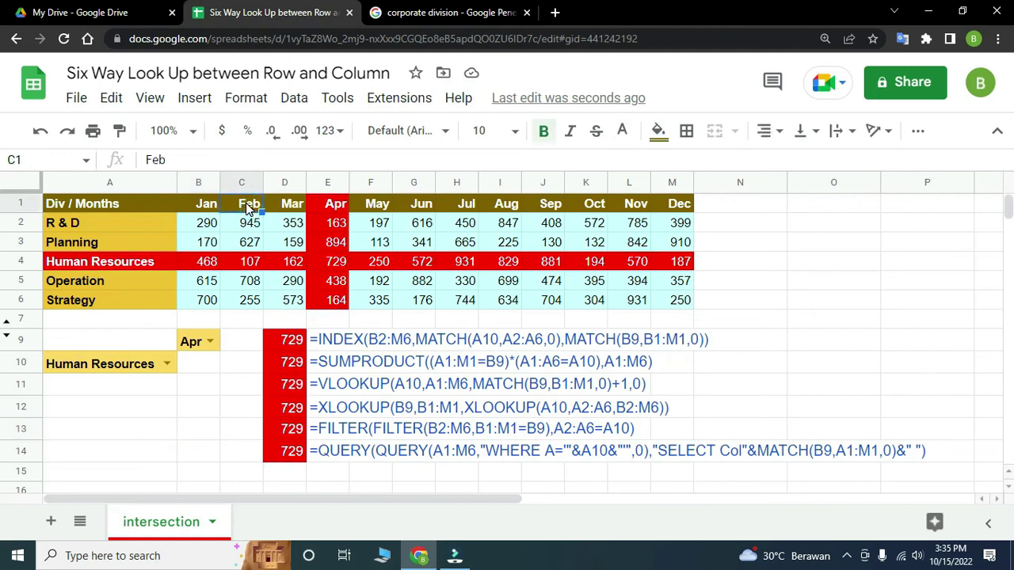
{"action": "left_click", "coordinate": [198, 342]}
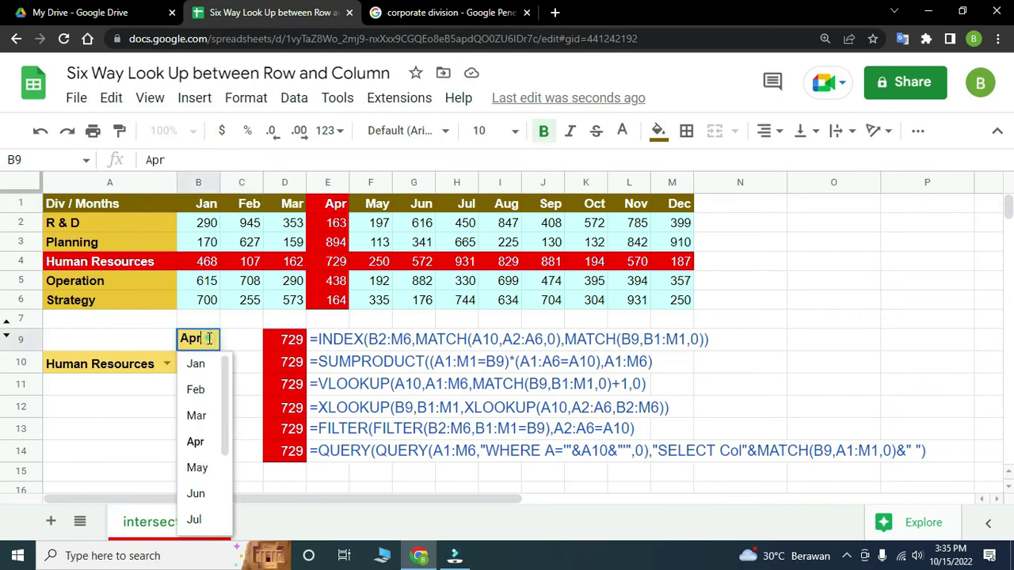
{"action": "left_click", "coordinate": [197, 365]}
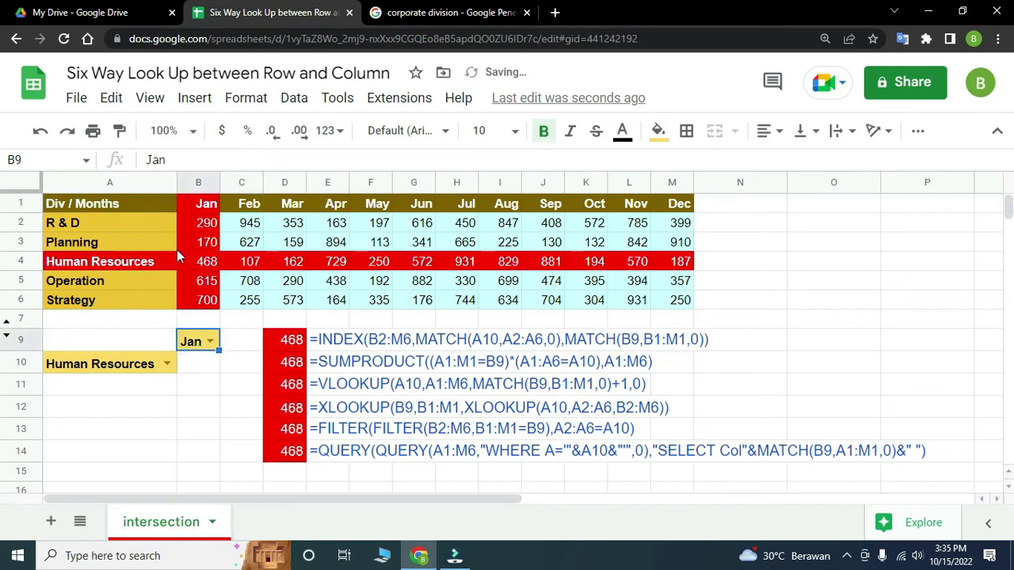
{"action": "left_click", "coordinate": [140, 362]}
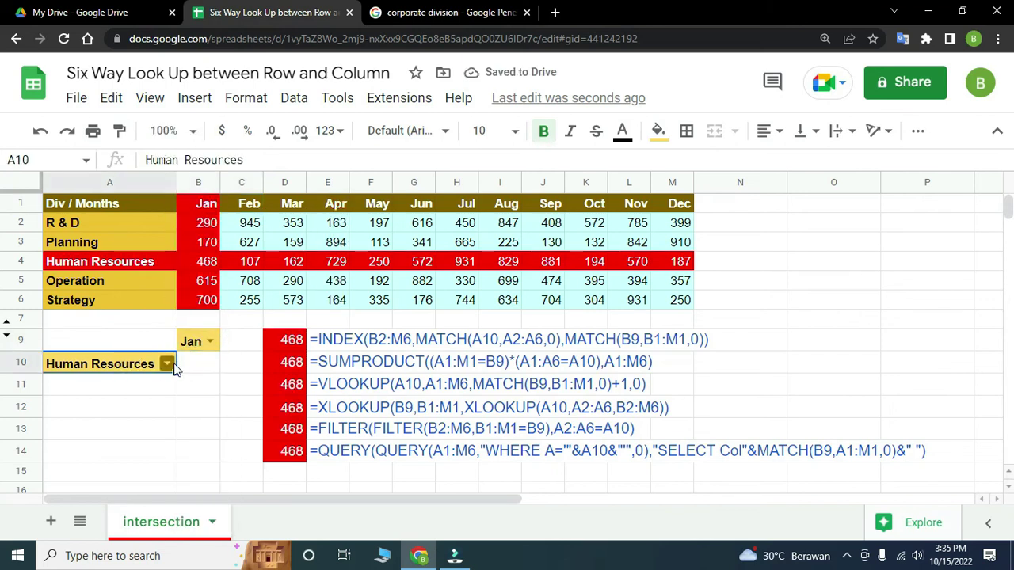
{"action": "left_click", "coordinate": [170, 364]}
{"action": "left_click", "coordinate": [124, 387]}
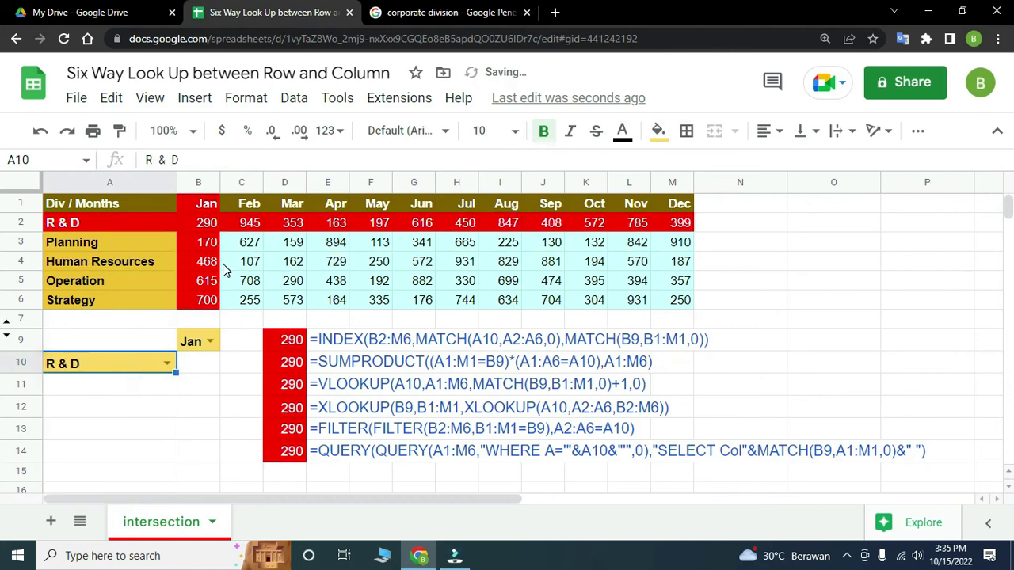
Set the division in A10 to Strategy and the month in B9 to Jun
{"action": "left_click", "coordinate": [166, 363]}
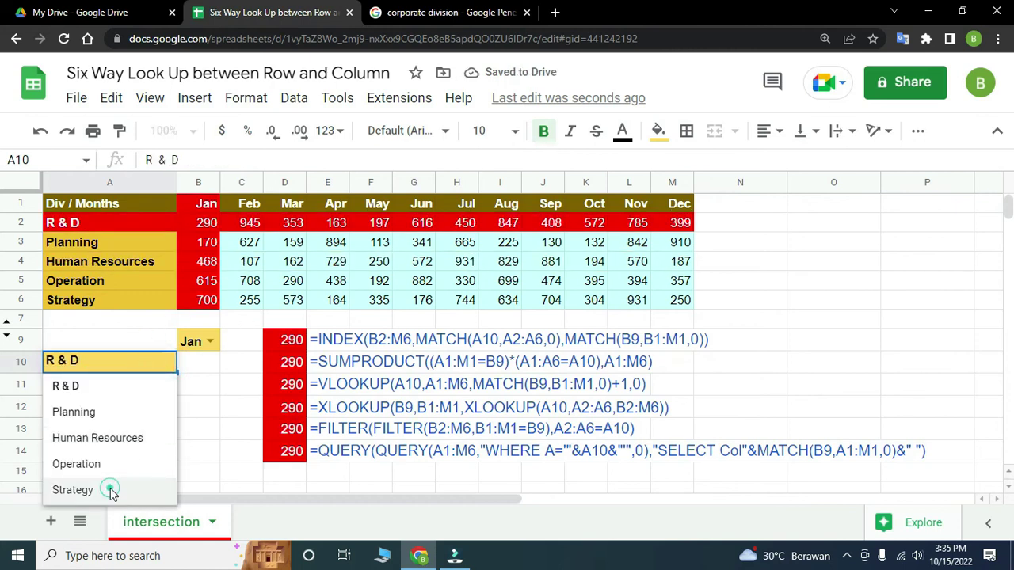
{"action": "left_click", "coordinate": [83, 488]}
{"action": "left_click", "coordinate": [206, 339]}
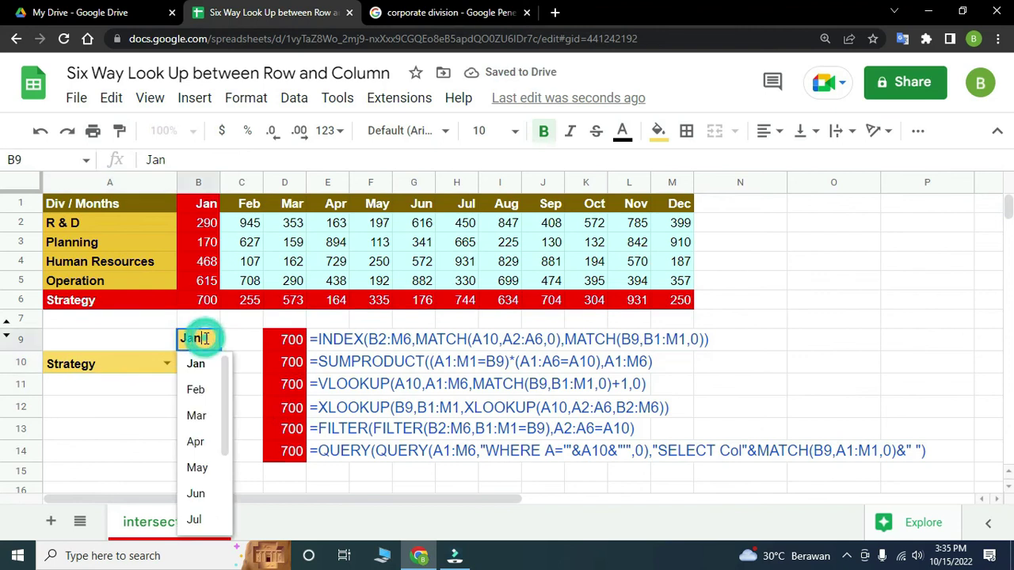
{"action": "left_click", "coordinate": [198, 492]}
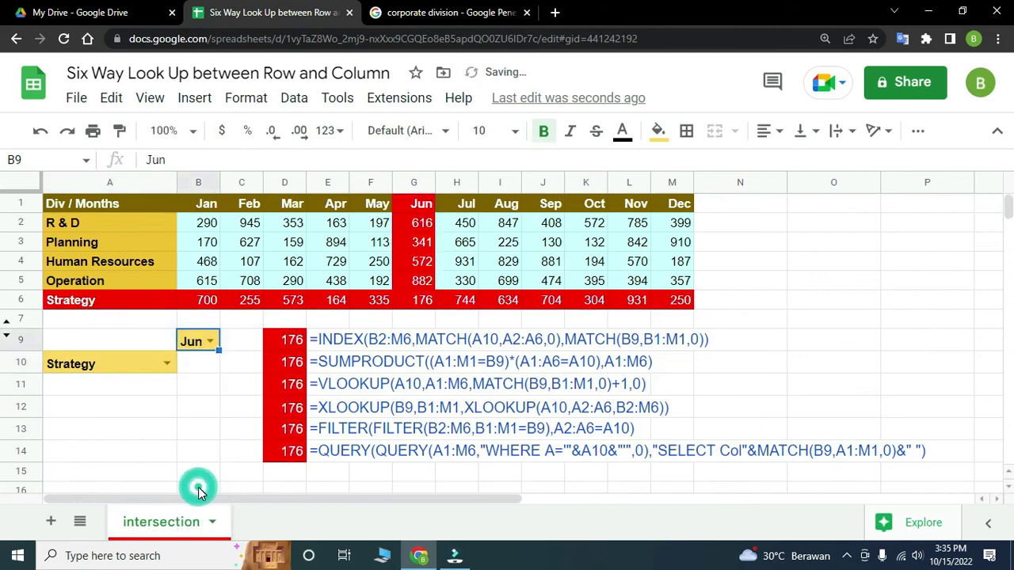
Set the month in B9 to Dec
{"action": "left_click", "coordinate": [211, 339]}
{"action": "scroll", "coordinate": [199, 494], "scroll_direction": "down", "scroll_amount": 3}
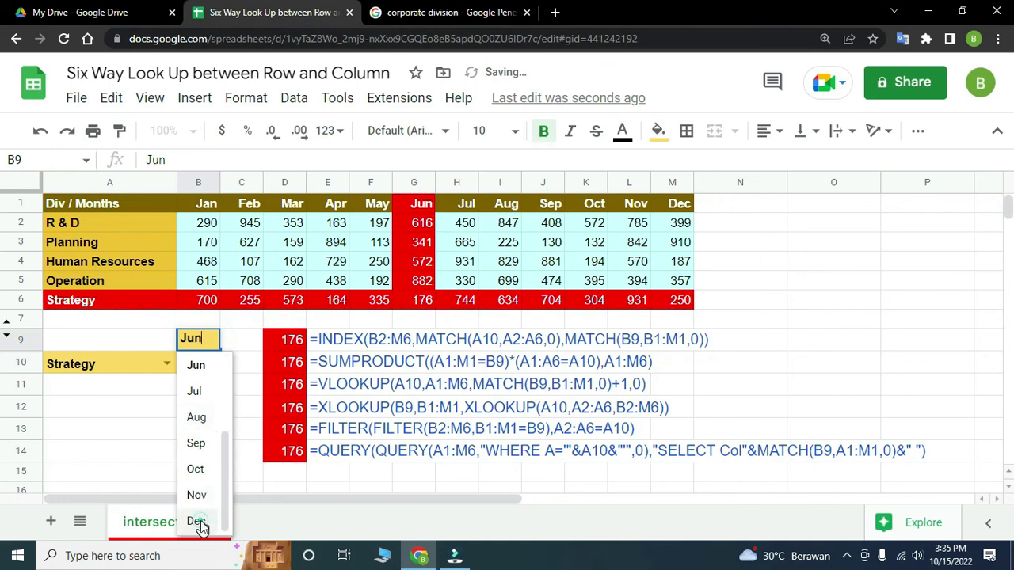
{"action": "left_click", "coordinate": [198, 520]}
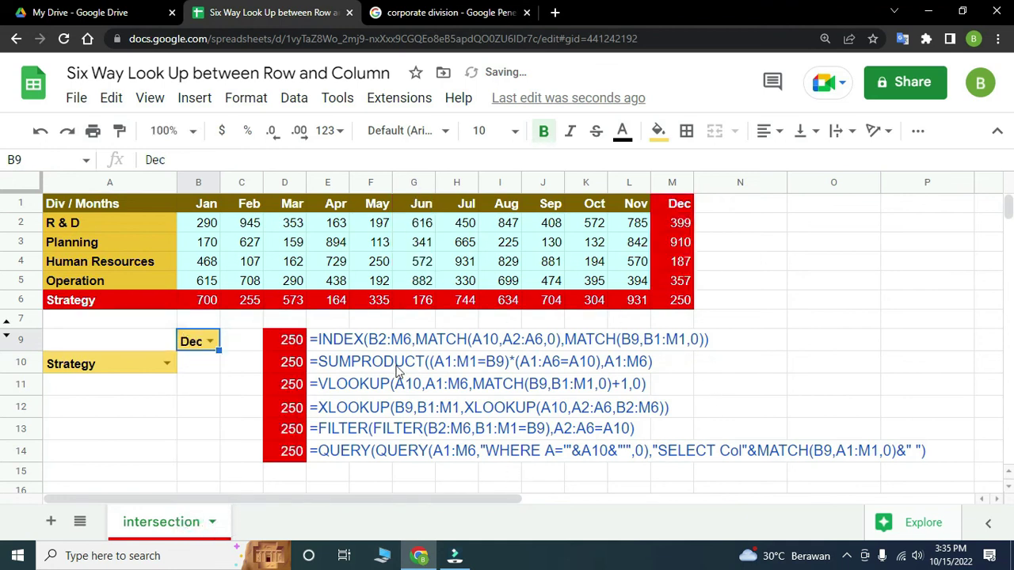
Try to paste the Dec header from M1 onto the Jun header in G1, and check the formula behind the B1 header
{"action": "left_click", "coordinate": [464, 205]}
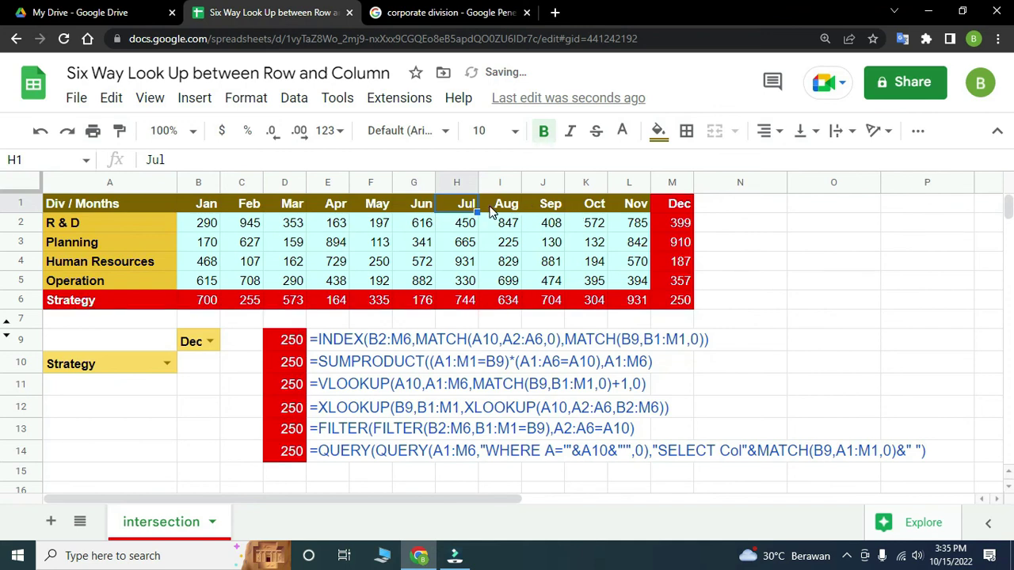
{"action": "left_click", "coordinate": [679, 204]}
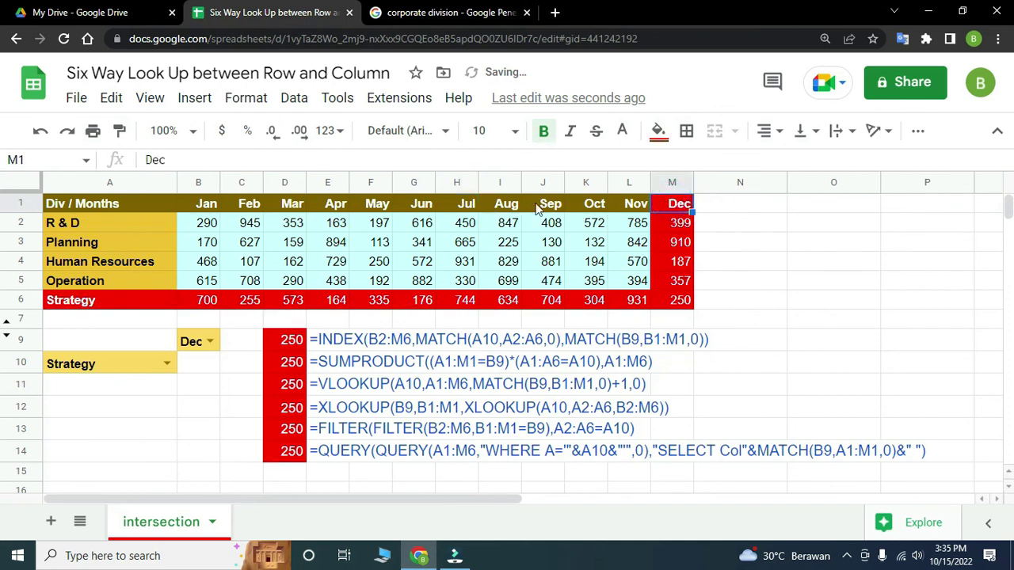
{"action": "key", "text": "ctrl+c"}
{"action": "left_click", "coordinate": [413, 204]}
{"action": "key", "text": "ctrl+v"}
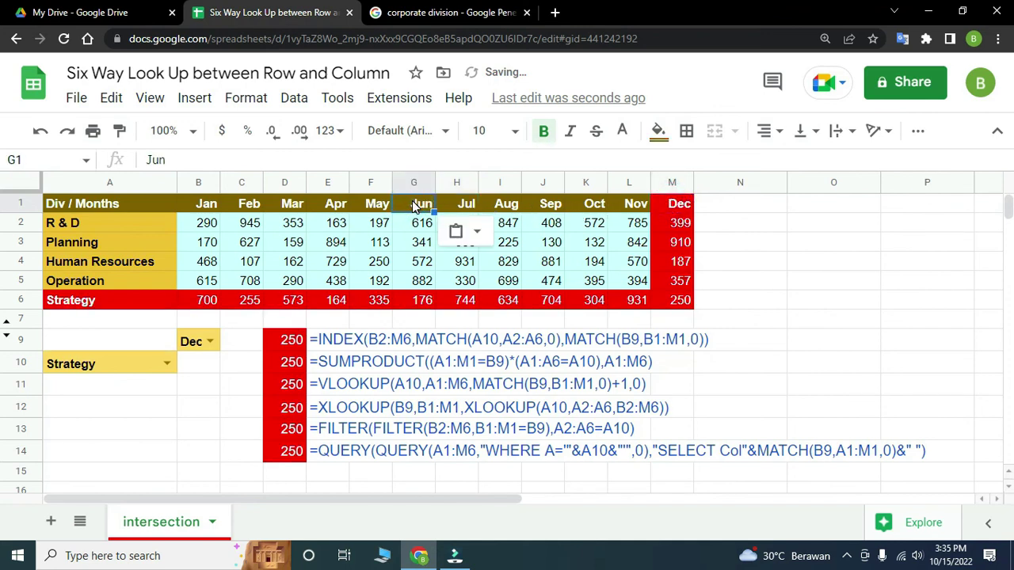
{"action": "left_click", "coordinate": [206, 202]}
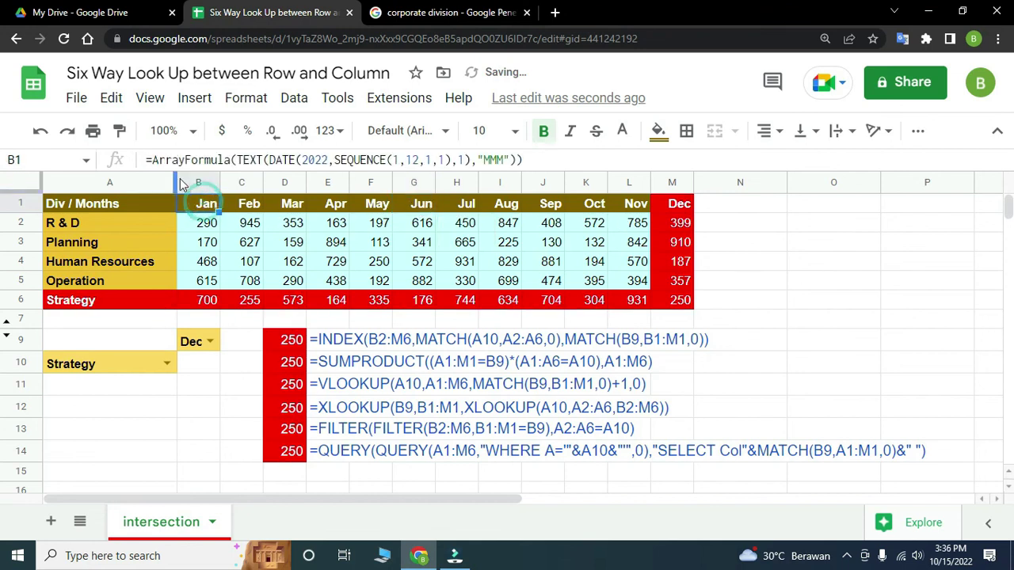
{"action": "left_click", "coordinate": [371, 245]}
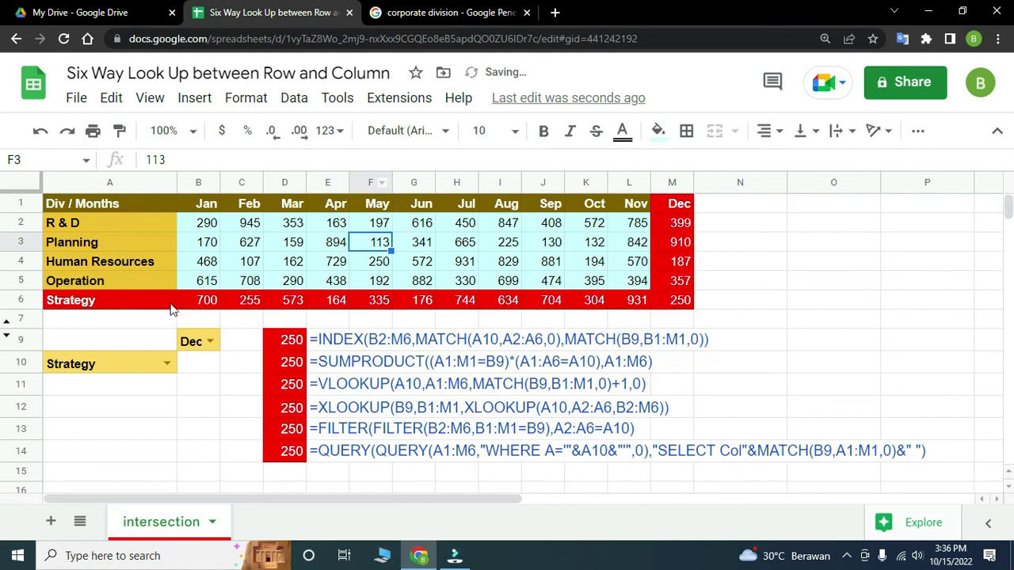